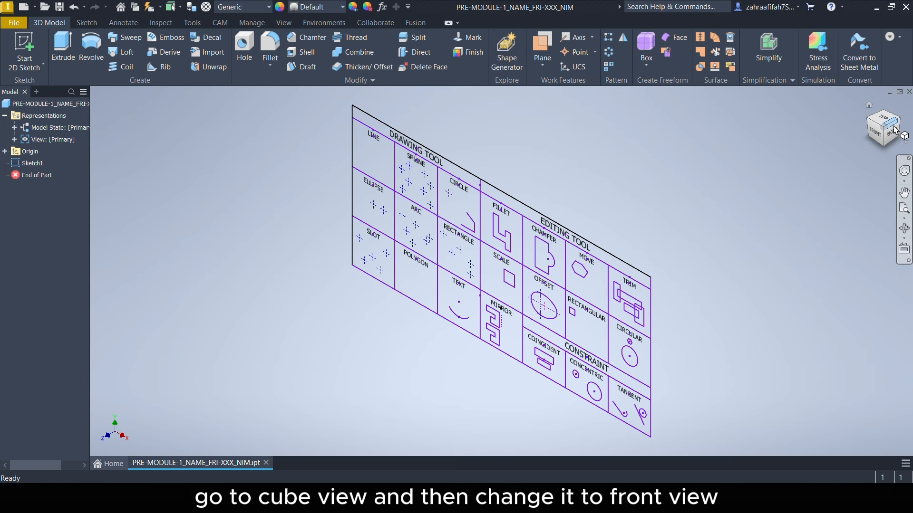
# Step: Configure the default template with millimeters as measurement units and ANSI as drawing standard, overwrite the existing template, and apply the application options
pyautogui.click(877, 139)
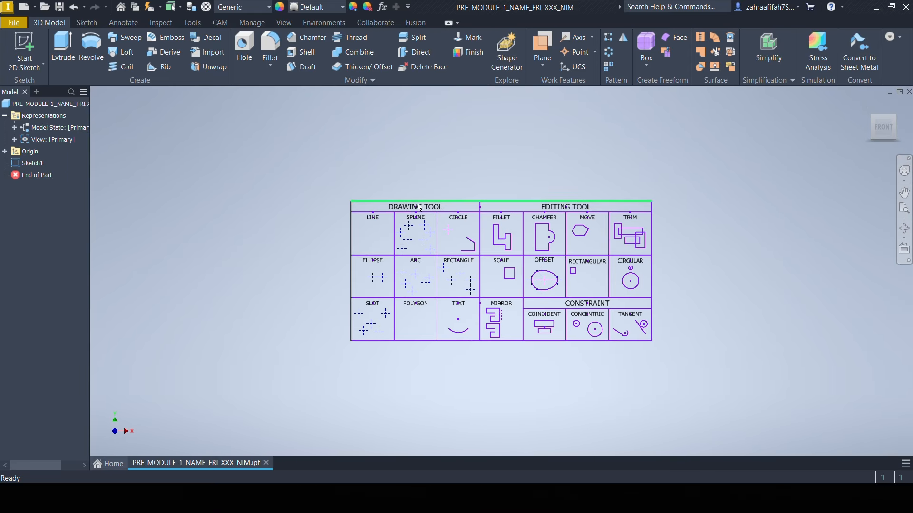
pyautogui.click(197, 24)
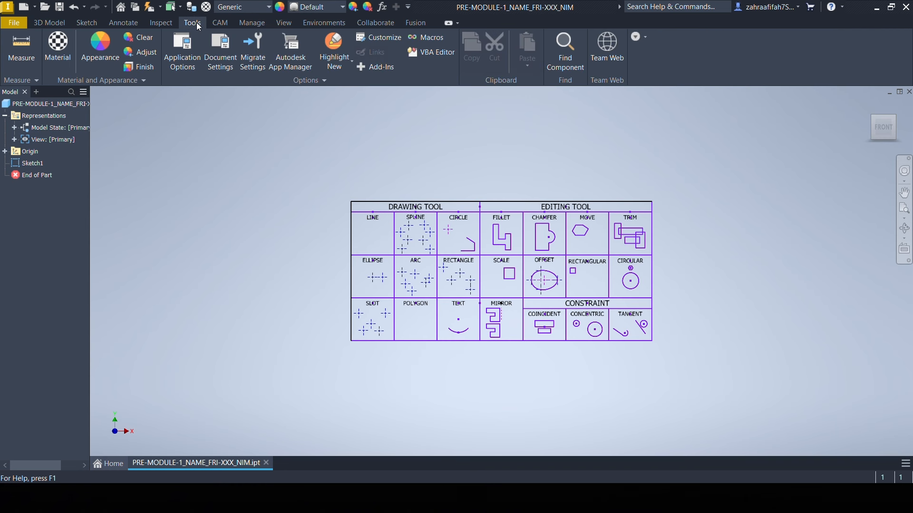
pyautogui.click(184, 59)
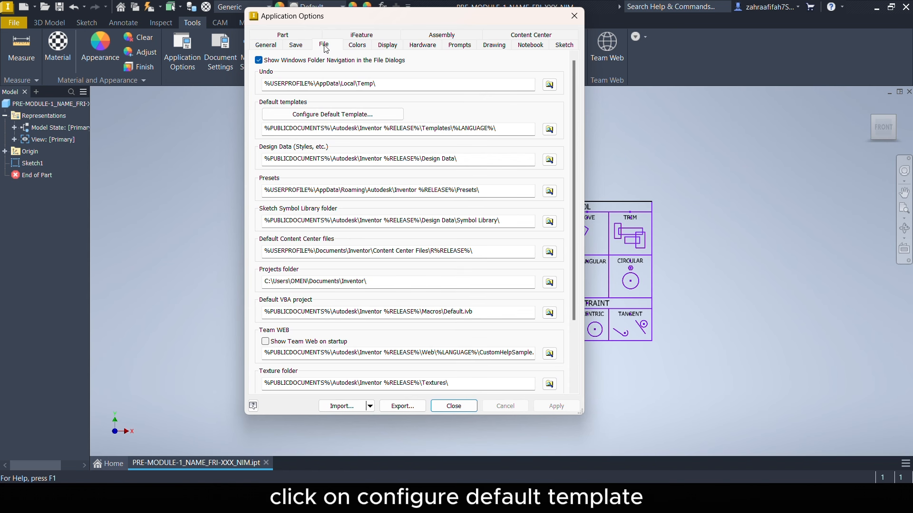
pyautogui.click(318, 116)
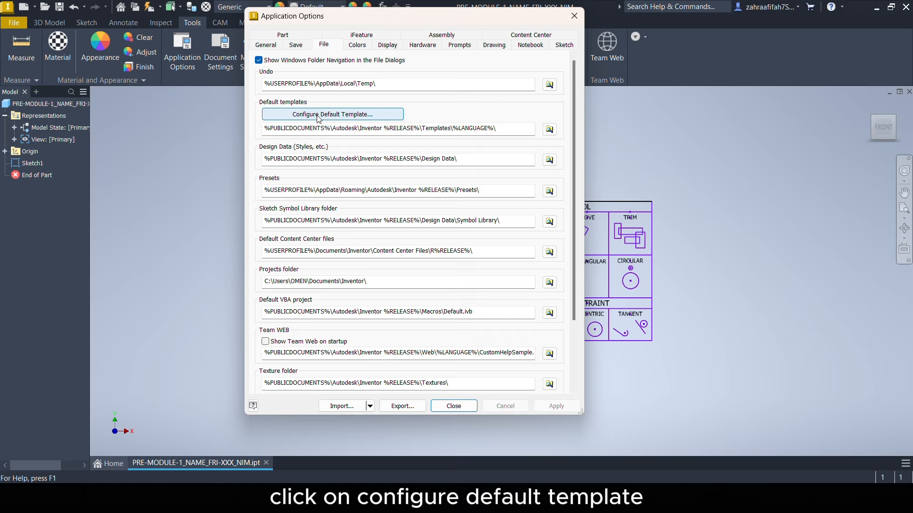
pyautogui.click(318, 116)
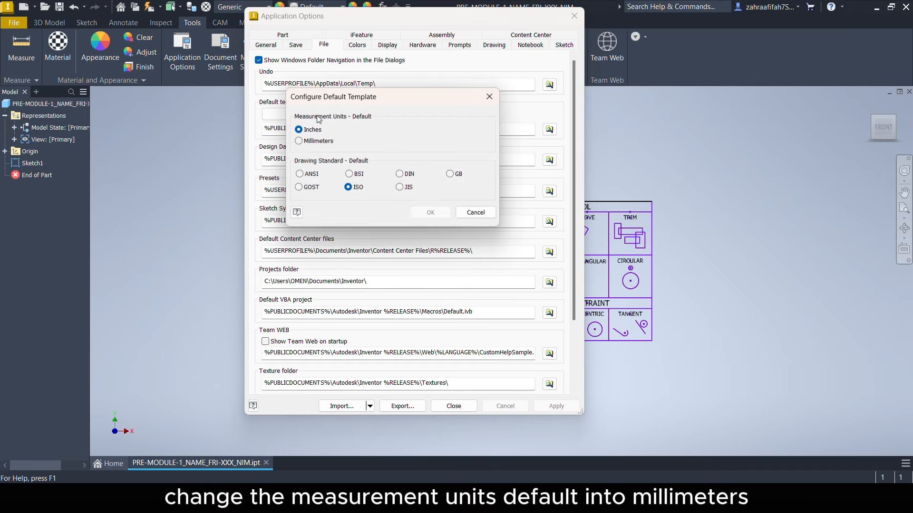
pyautogui.click(315, 145)
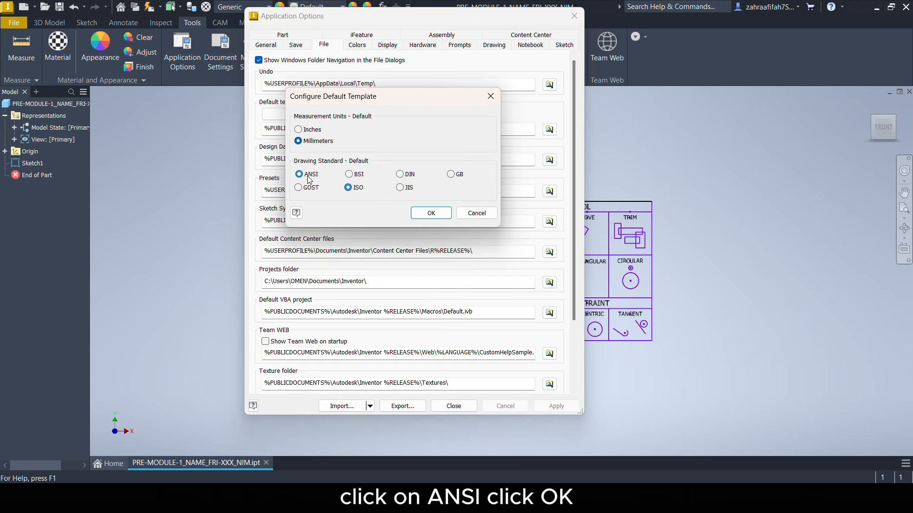
pyautogui.click(431, 215)
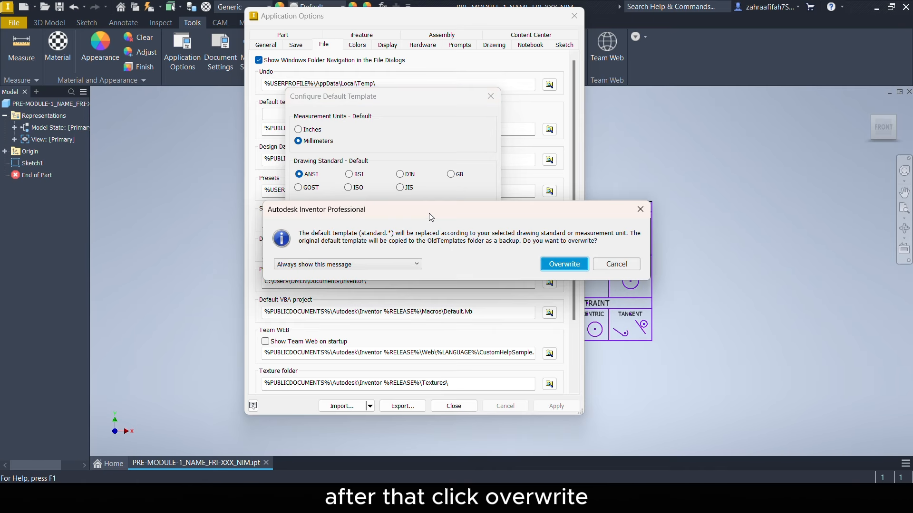
pyautogui.click(555, 265)
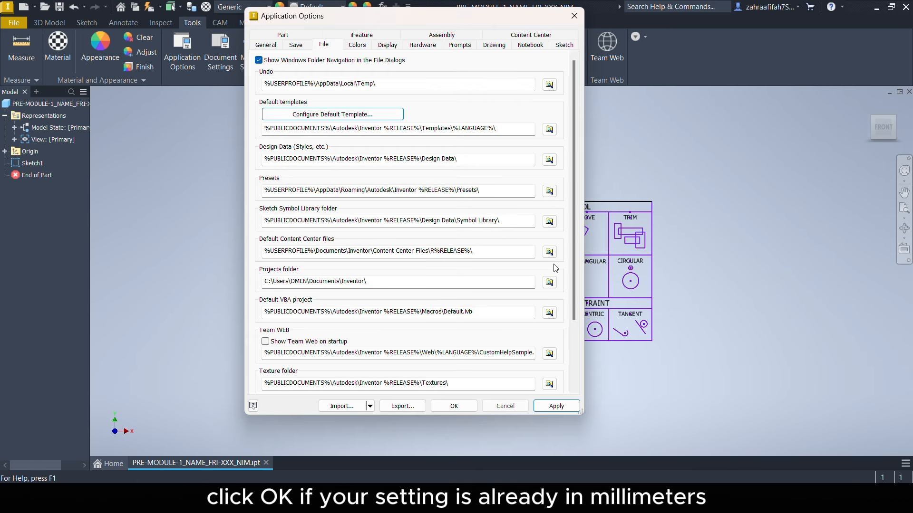
pyautogui.click(567, 408)
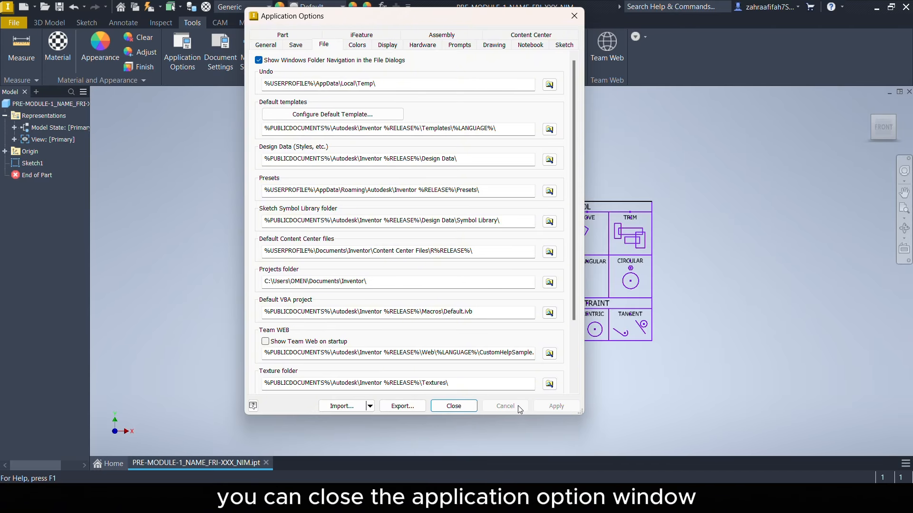
pyautogui.click(454, 406)
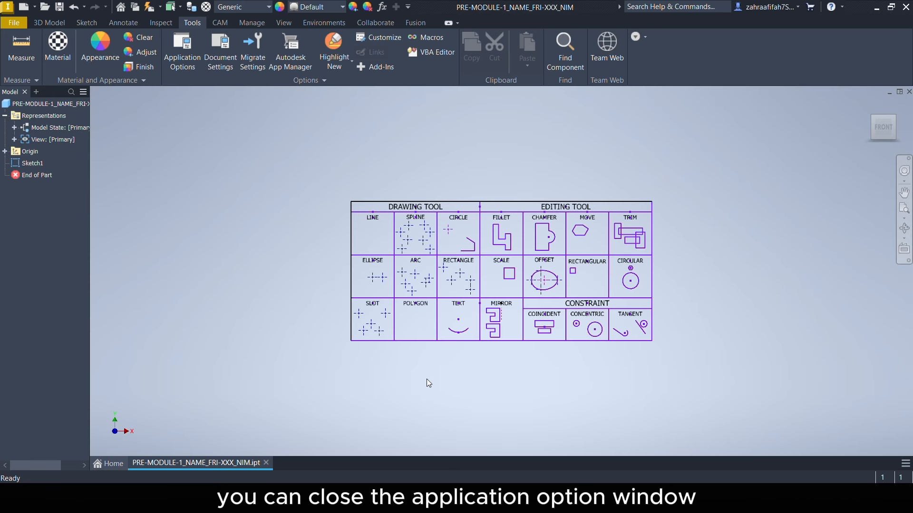
# Step: Open Sketch1 of the part for editing
pyautogui.click(32, 164)
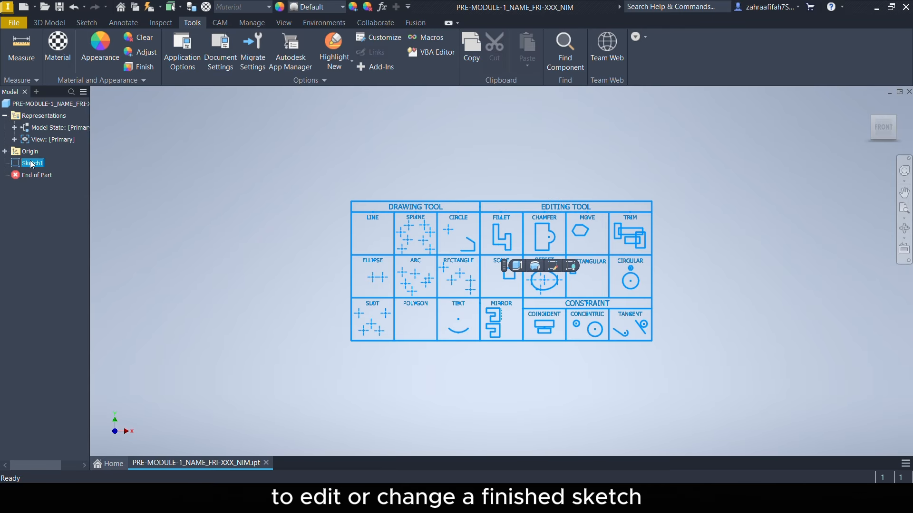
pyautogui.rightClick(31, 163)
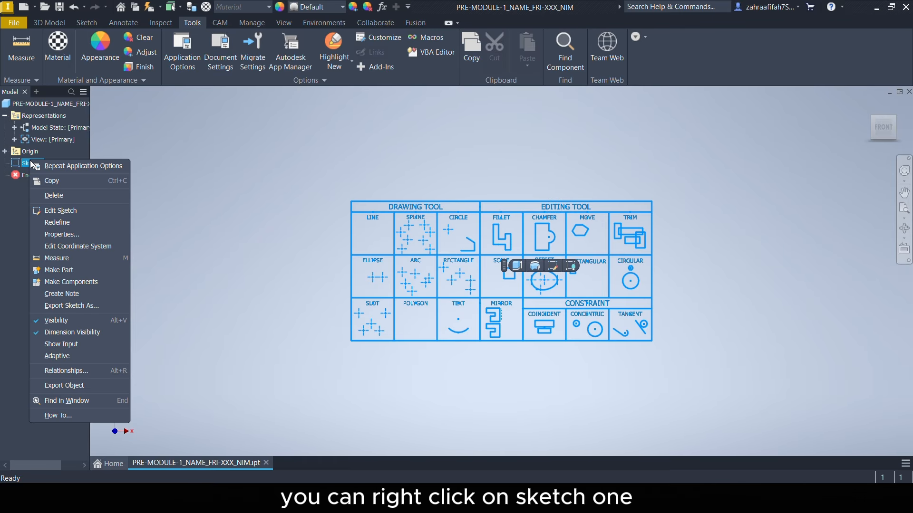
pyautogui.click(45, 214)
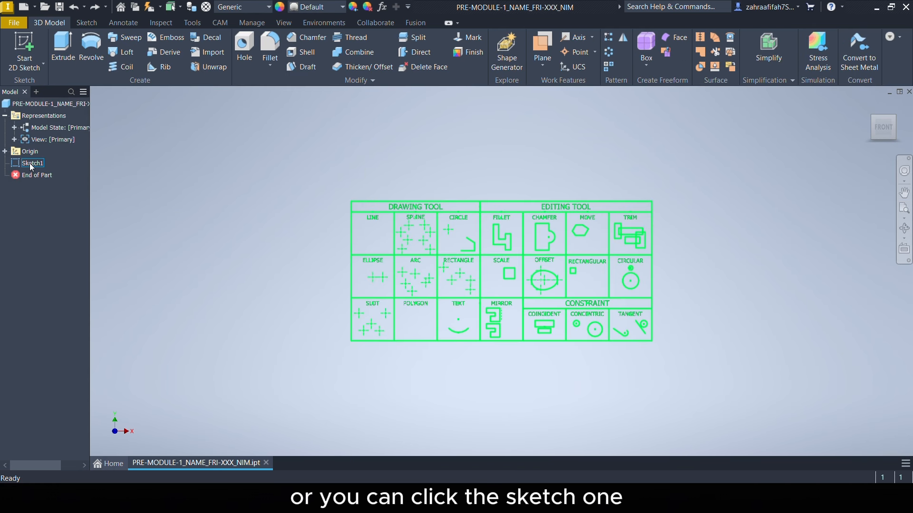
pyautogui.click(31, 164)
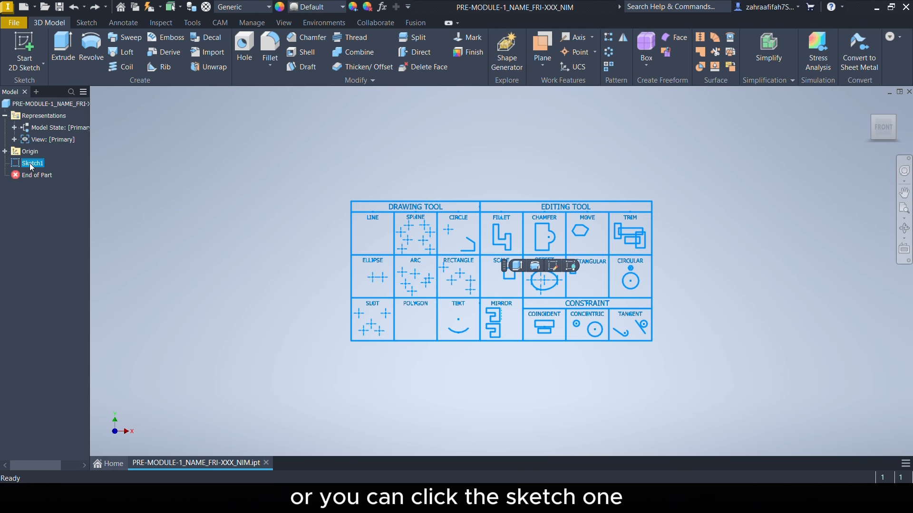
pyautogui.click(553, 266)
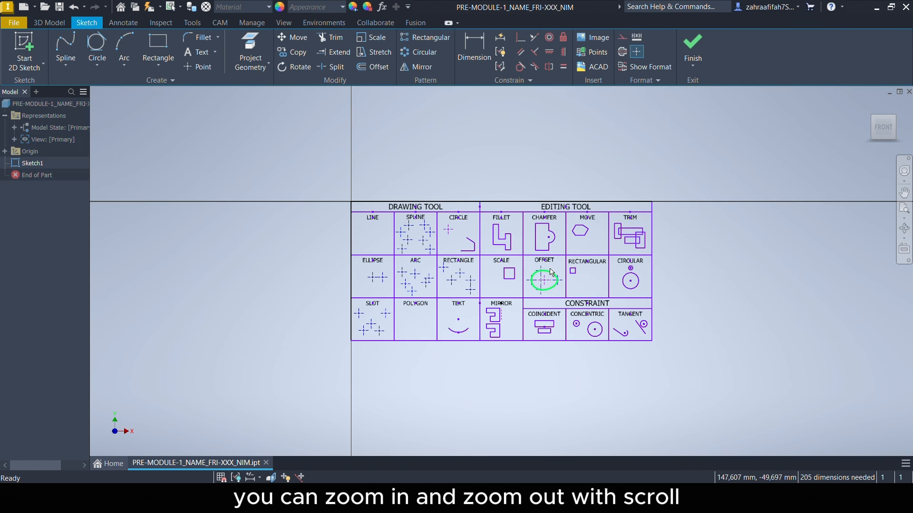
# Step: Draw a 16 mm horizontal line running rightward below the heading in the LINE cell of the table
pyautogui.scroll(-2, 550, 272)
pyautogui.scroll(5, 551, 272)
pyautogui.scroll(-2, 551, 272)
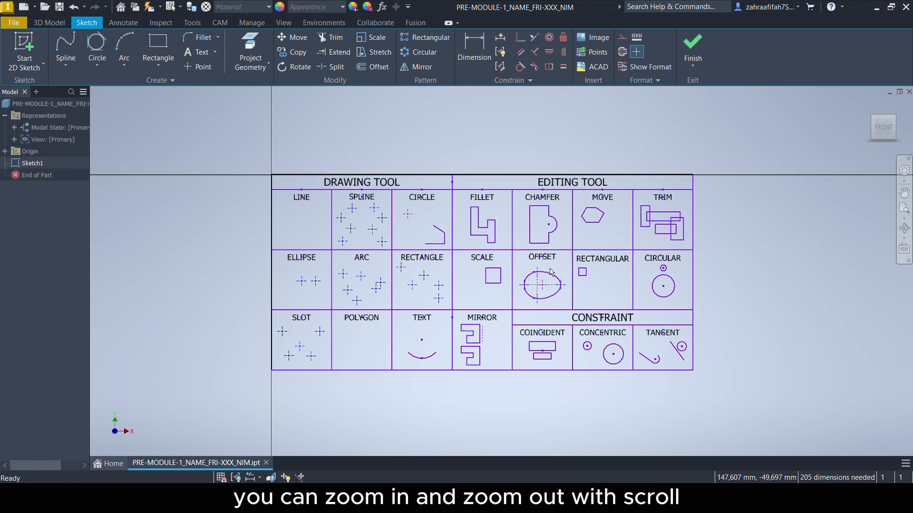
pyautogui.scroll(1, 550, 271)
pyautogui.moveTo(551, 272)
pyautogui.mouseDown(button='middle')
pyautogui.moveTo(628, 265)
pyautogui.moveTo(536, 272)
pyautogui.moveTo(689, 272)
pyautogui.mouseUp(button='middle')
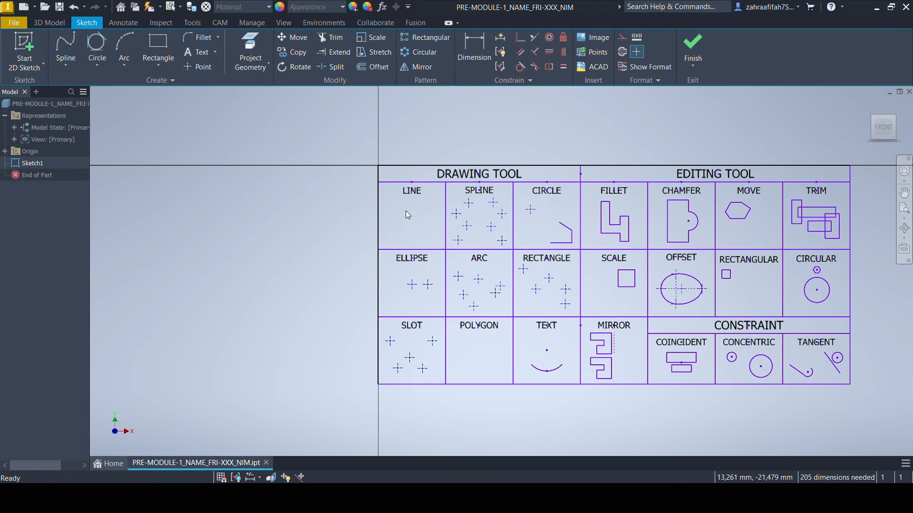
pyautogui.scroll(-3, 407, 211)
pyautogui.scroll(7, 406, 211)
pyautogui.moveTo(407, 211); pyautogui.dragTo(439, 247, button='middle')
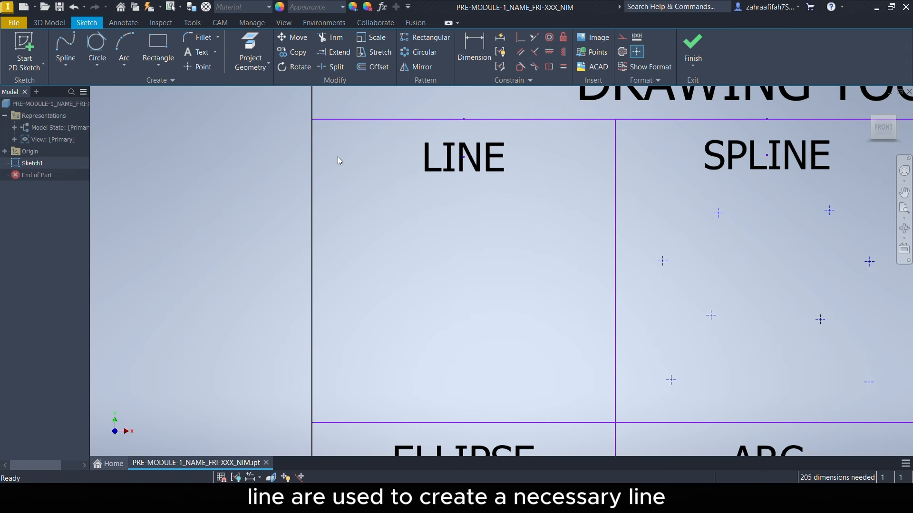
pyautogui.click(72, 64)
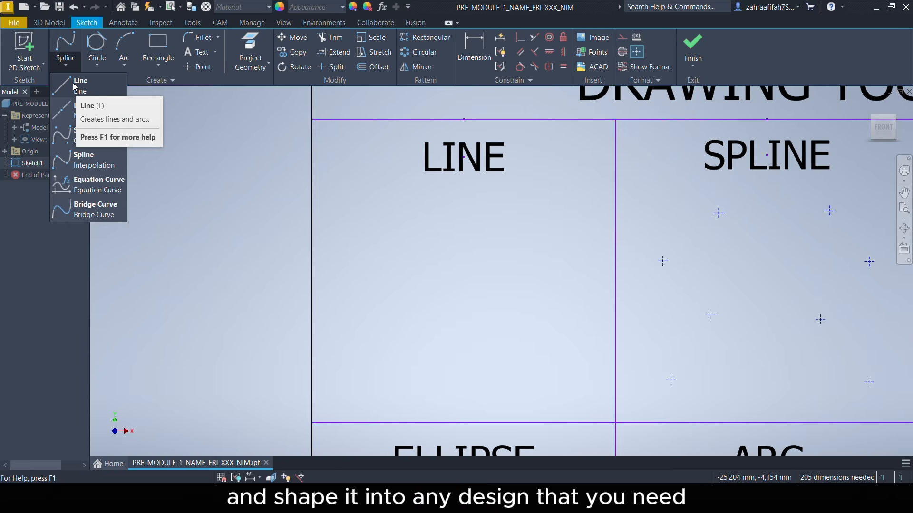
pyautogui.click(75, 85)
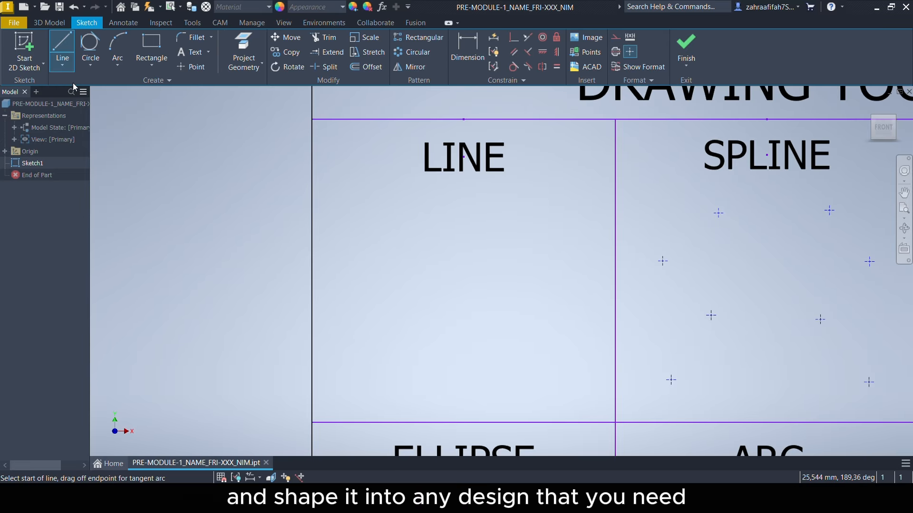
pyautogui.click(379, 218)
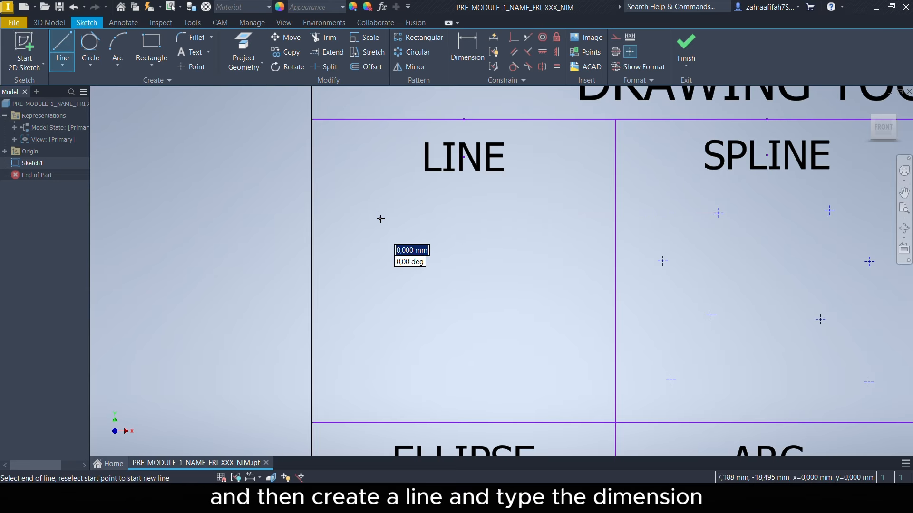
pyautogui.write('16')
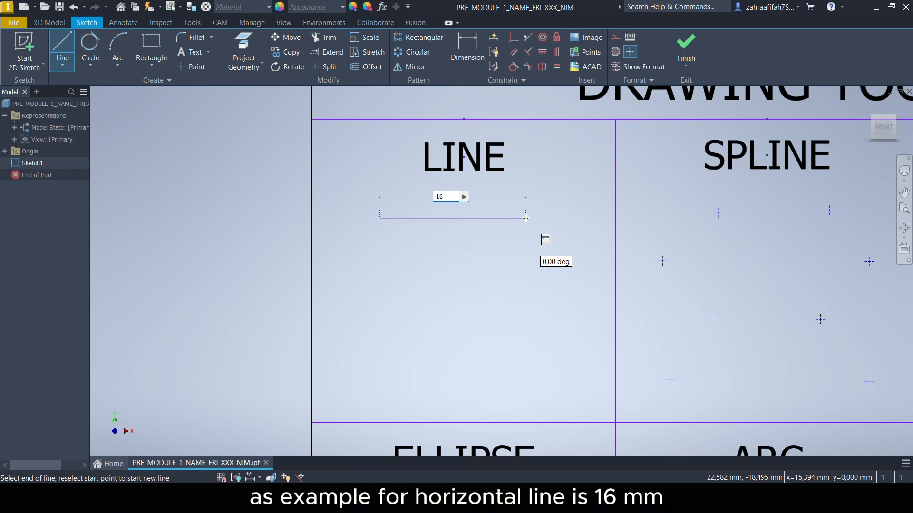
pyautogui.press('Return')
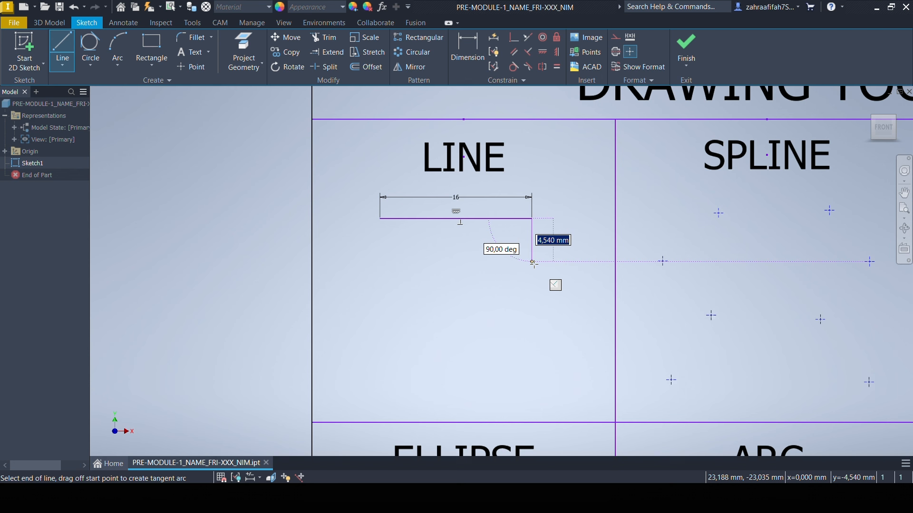
# Step: Continue the line chain with an 8 mm vertical segment downward and a 12 mm horizontal segment leftward
pyautogui.write('8')
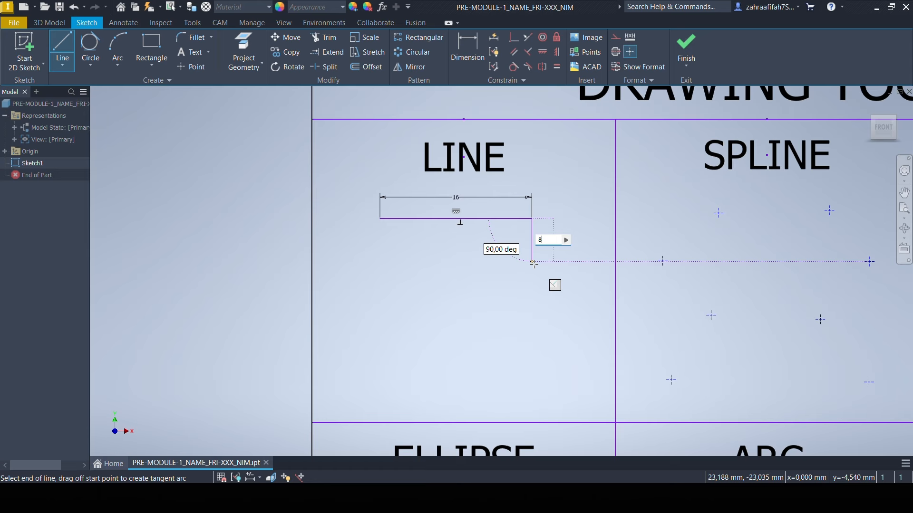
pyautogui.press('Return')
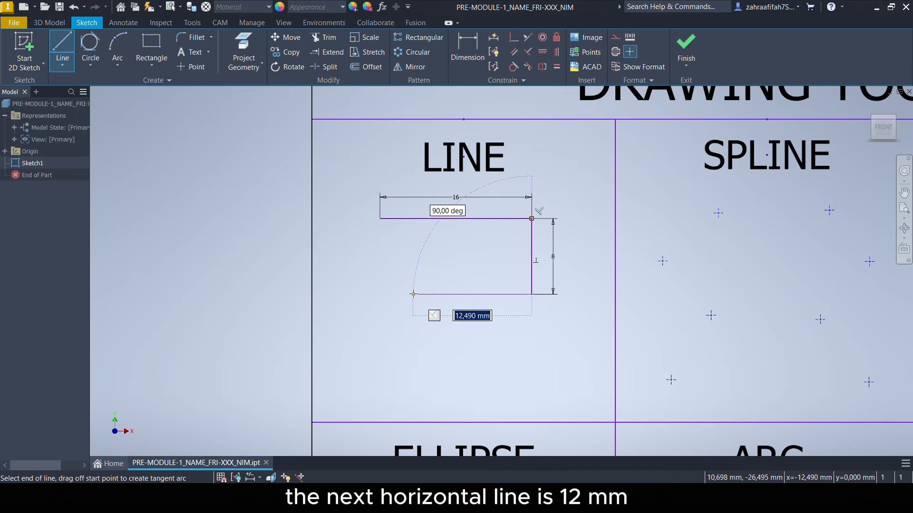
pyautogui.write('1')
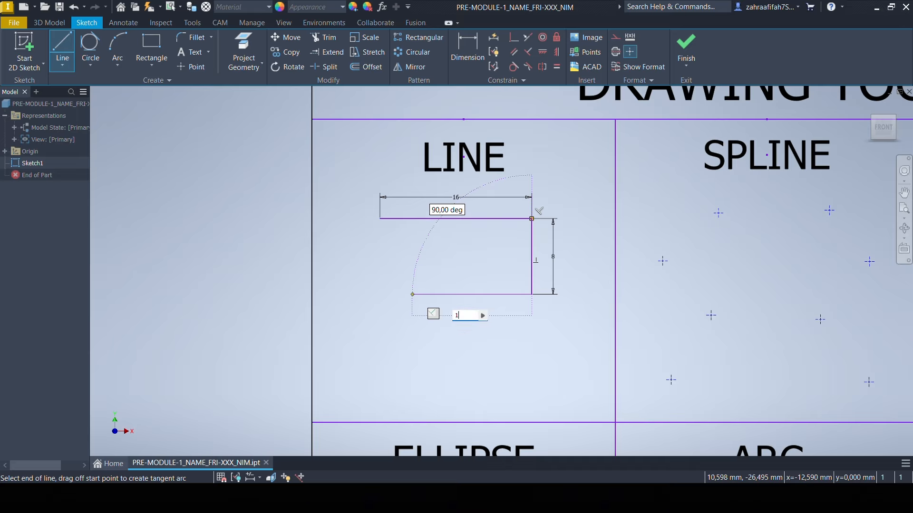
pyautogui.write('2')
pyautogui.press('Return')
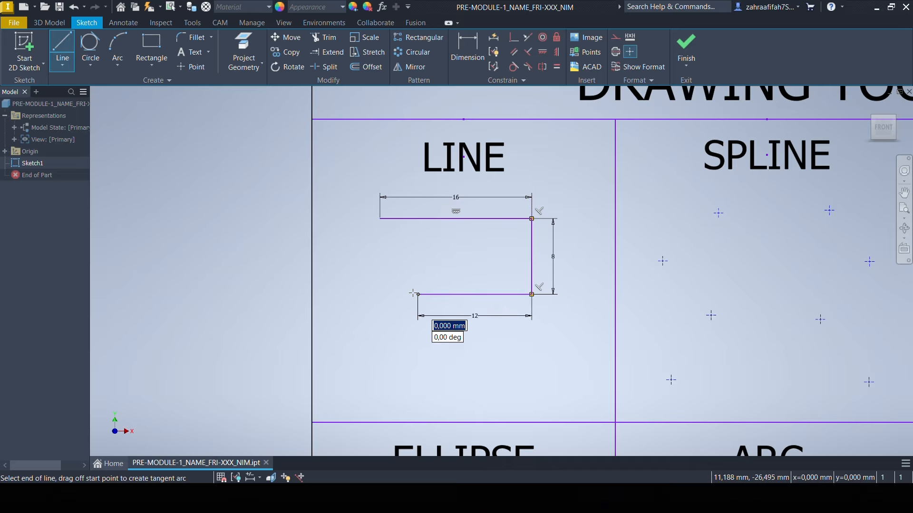
# Step: Extend the chain with a vertical segment about 7 mm downward and a horizontal segment about 14.5 mm rightward, and finish the line
pyautogui.click(418, 364)
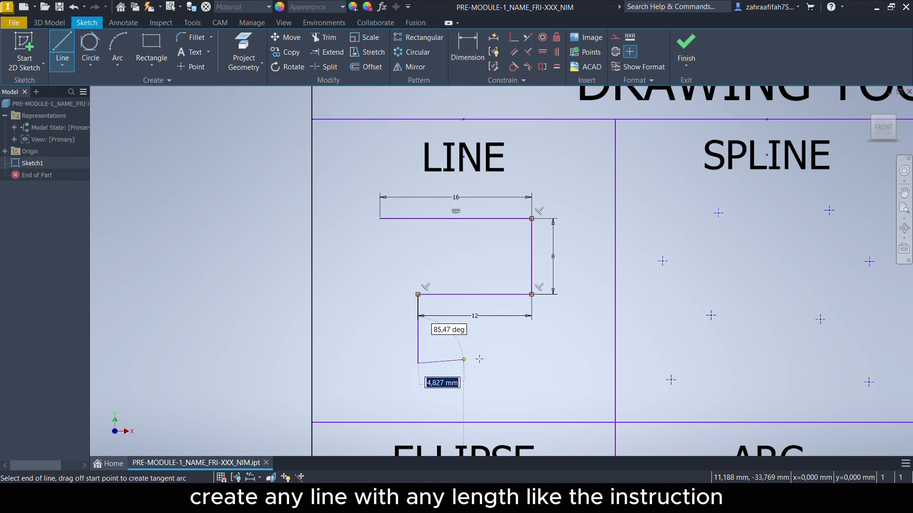
pyautogui.click(555, 364)
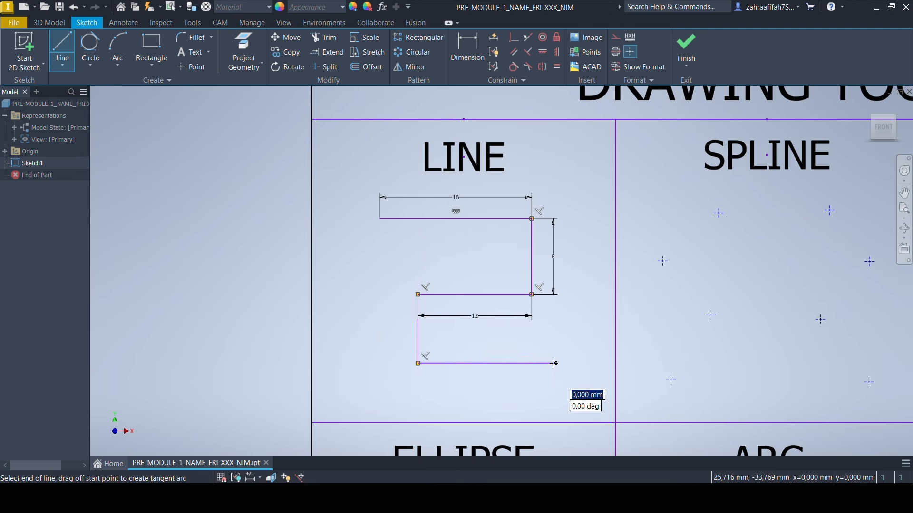
pyautogui.rightClick(554, 364)
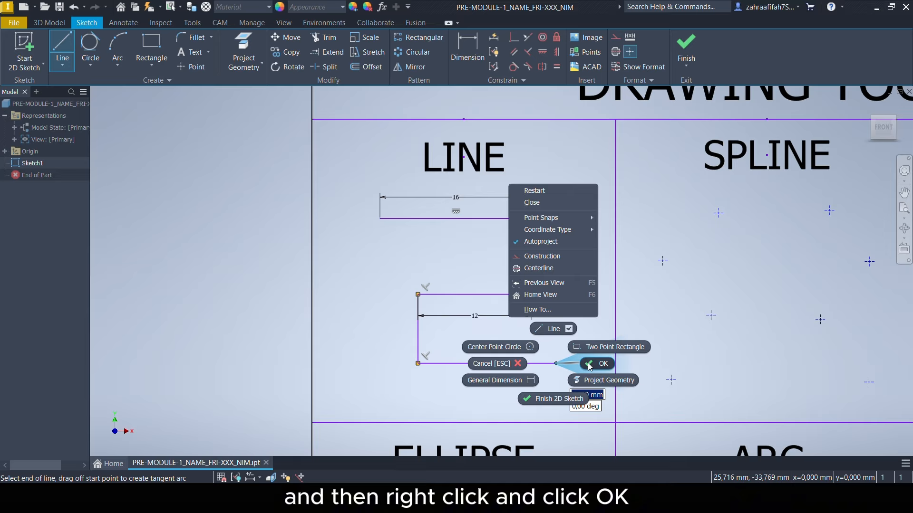
pyautogui.click(589, 365)
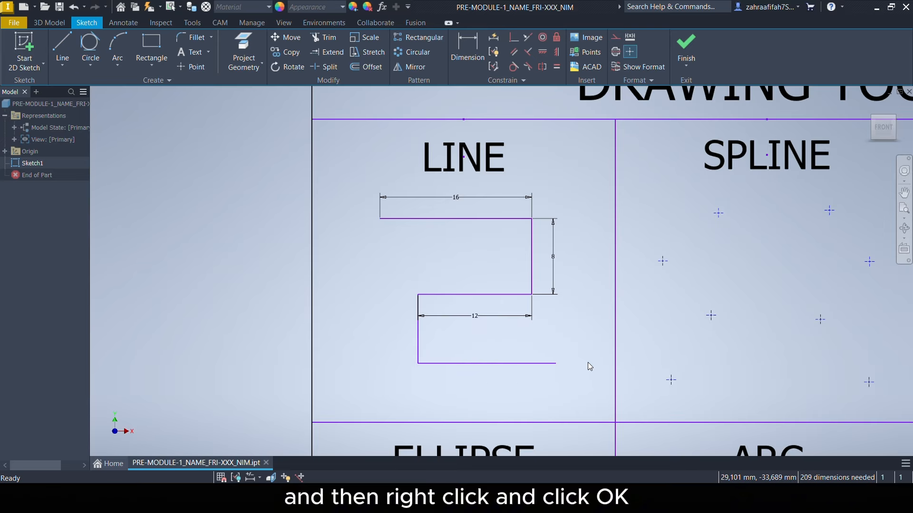
# Step: Dimension the lower vertical segment of the line chain in the LINE cell to 6 mm
pyautogui.click(472, 64)
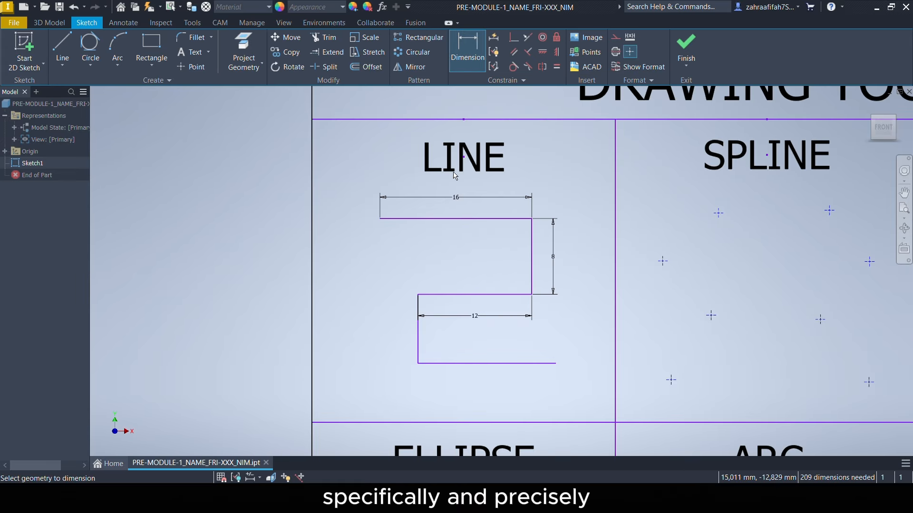
pyautogui.click(418, 345)
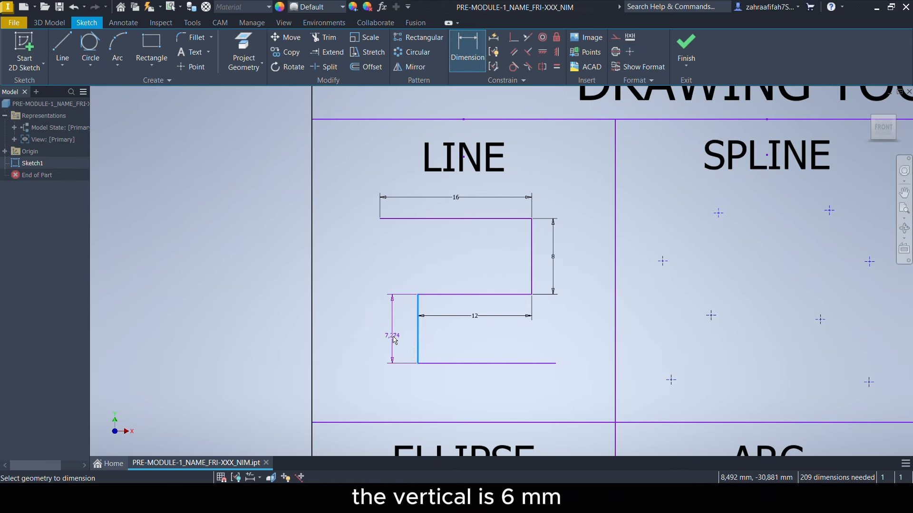
pyautogui.click(390, 337)
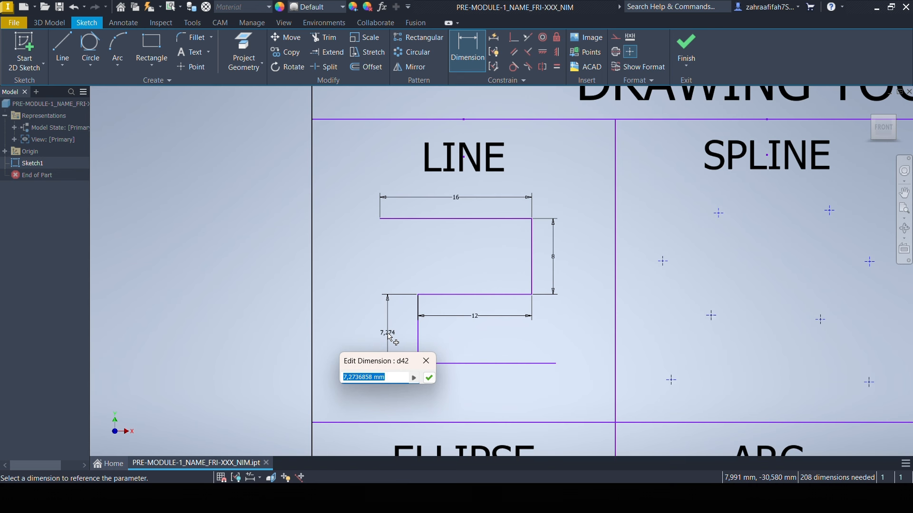
pyautogui.write('6')
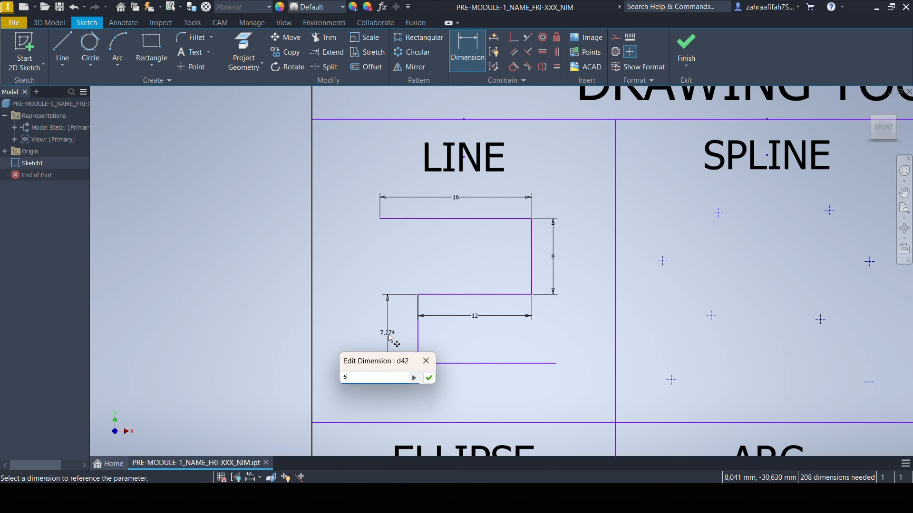
pyautogui.click(429, 378)
# Step: Dimension the lowest horizontal segment of the line chain to 15 mm and finish dimensioning
pyautogui.click(480, 353)
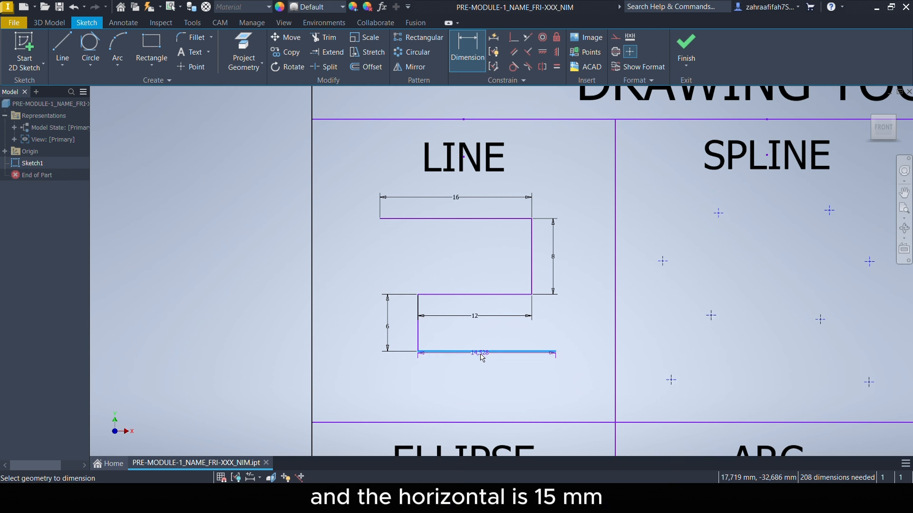
pyautogui.click(483, 375)
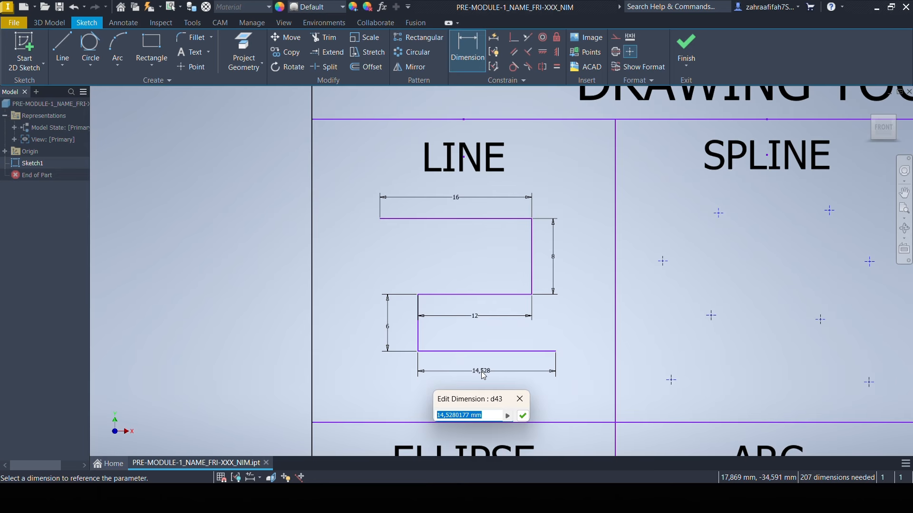
pyautogui.write('15')
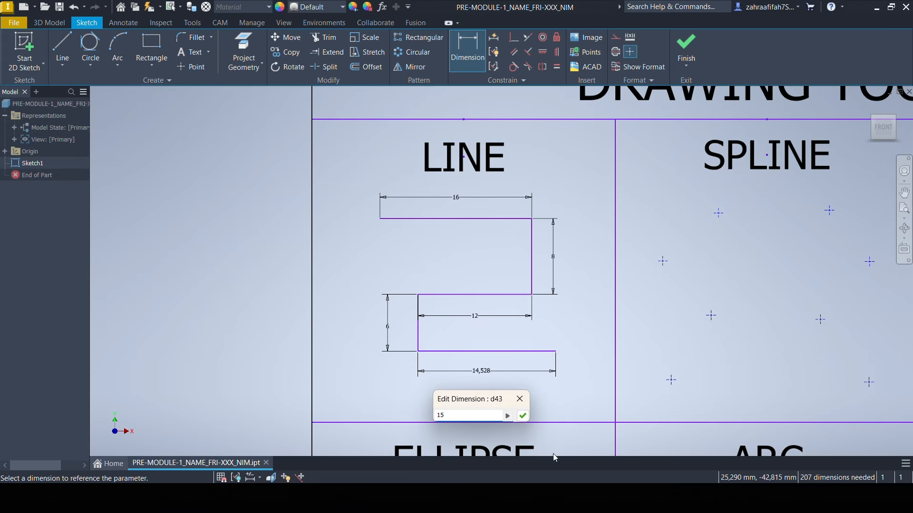
pyautogui.click(522, 416)
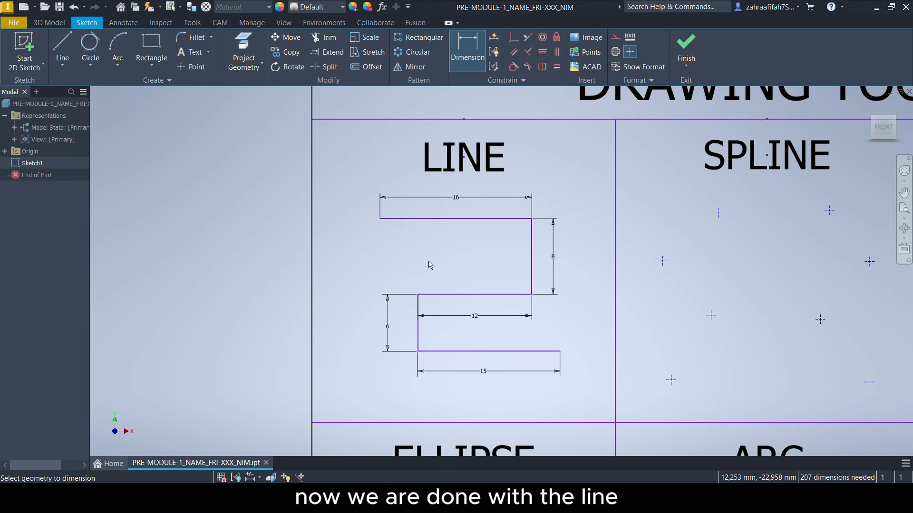
pyautogui.moveTo(627, 279); pyautogui.dragTo(391, 283, button='middle')
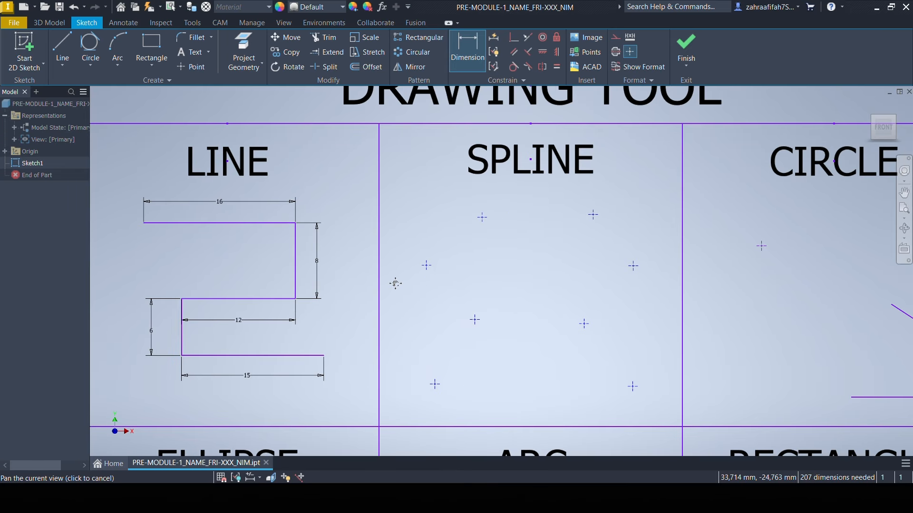
pyautogui.rightClick(329, 304)
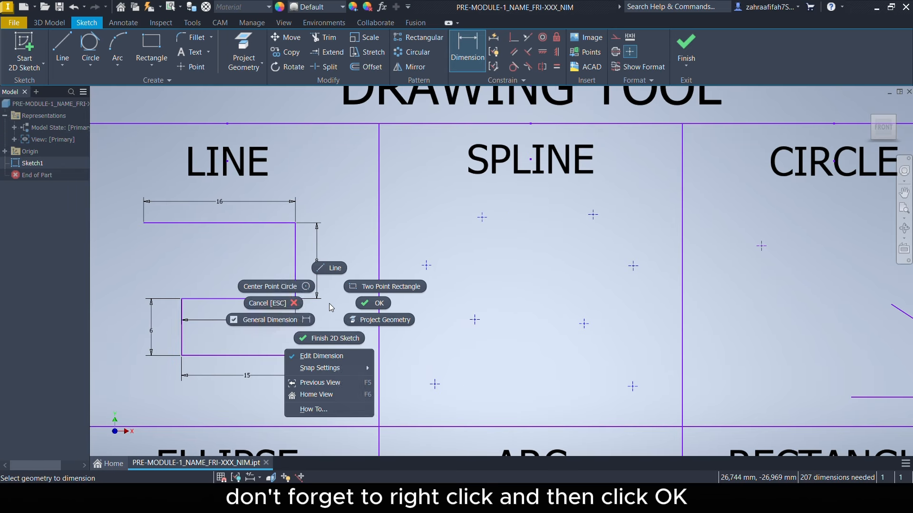
pyautogui.click(369, 301)
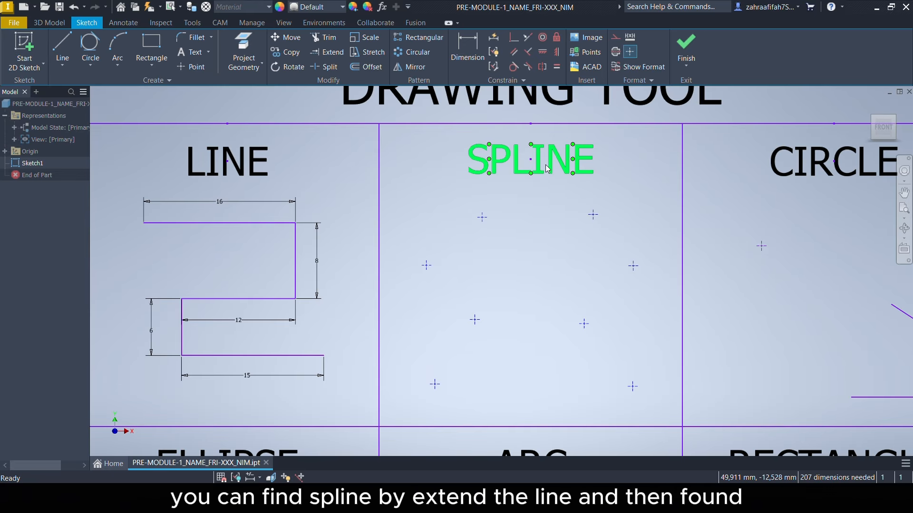
# Step: Draw a control vertex spline through the four left-hand helper points in the SPLINE cell, from the uppermost to the lowest
pyautogui.click(65, 70)
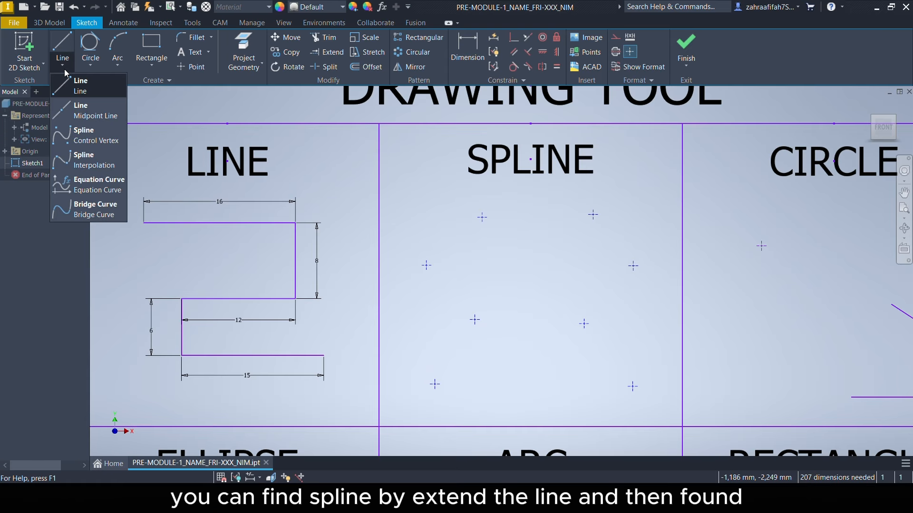
pyautogui.click(81, 137)
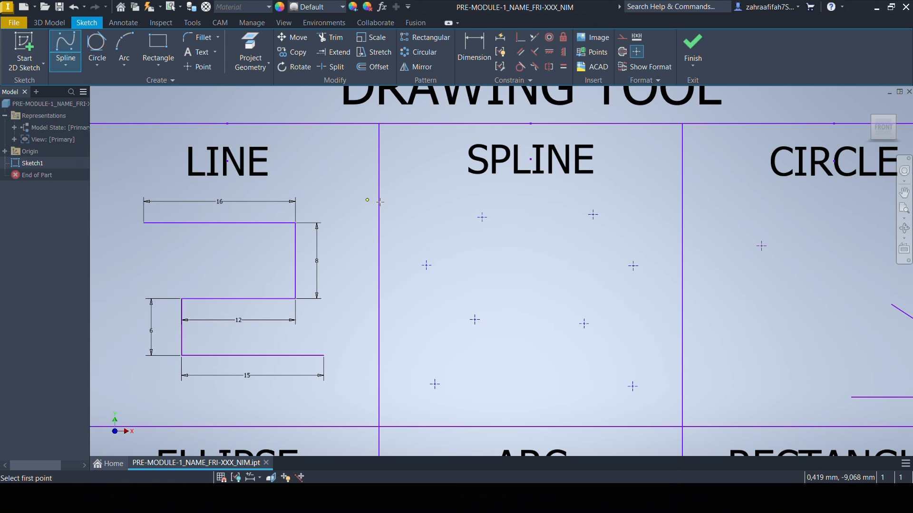
pyautogui.click(482, 217)
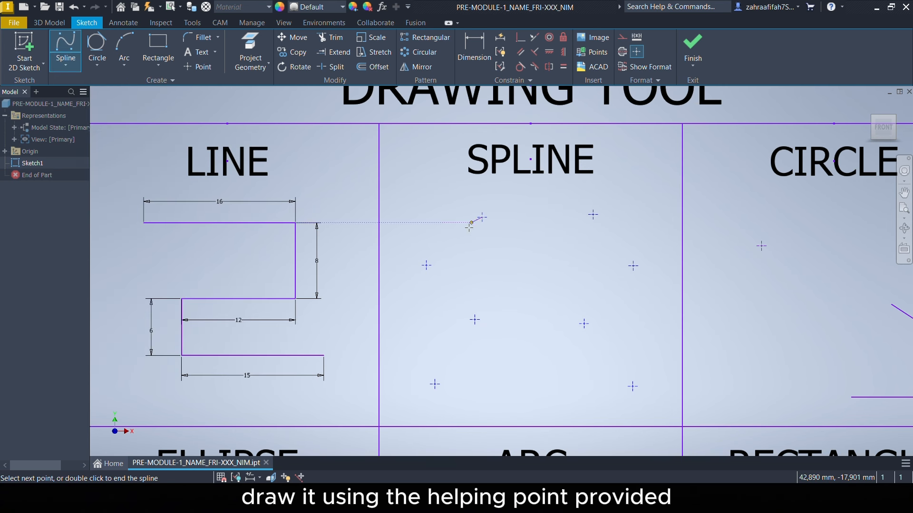
pyautogui.click(426, 265)
pyautogui.click(474, 319)
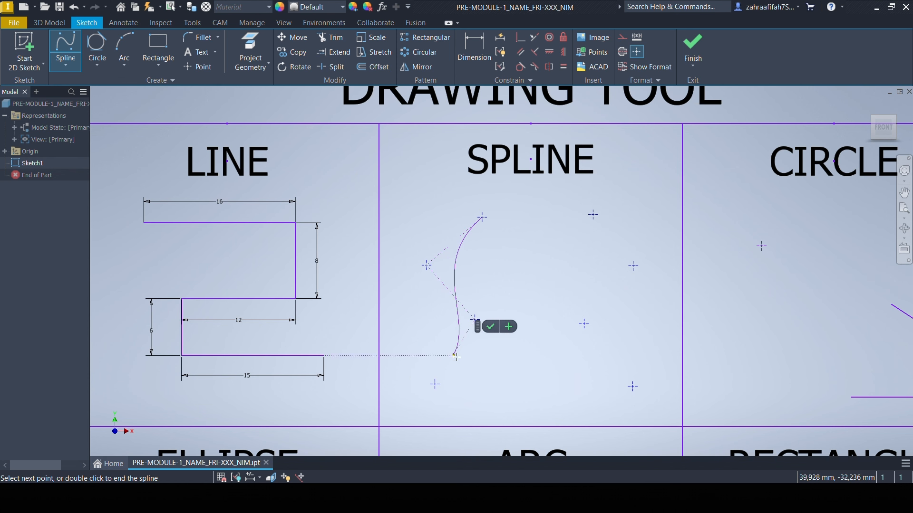
pyautogui.click(434, 384)
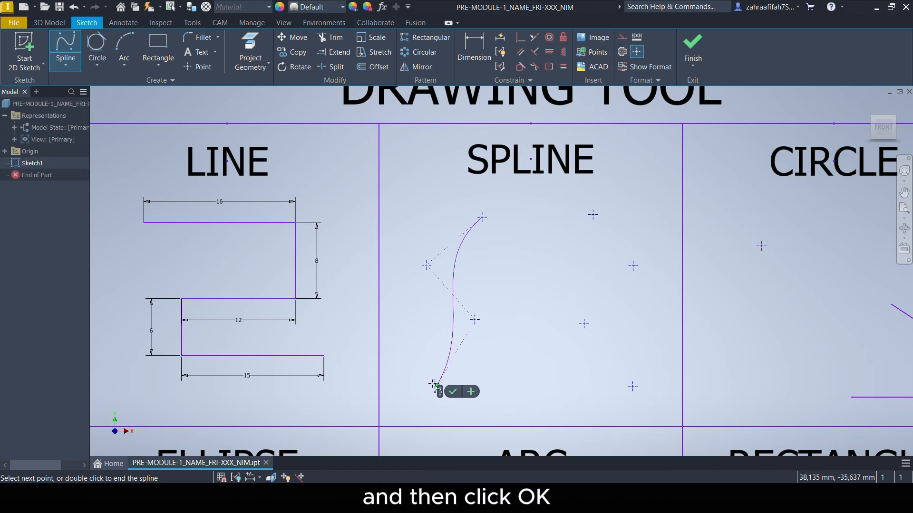
pyautogui.click(452, 393)
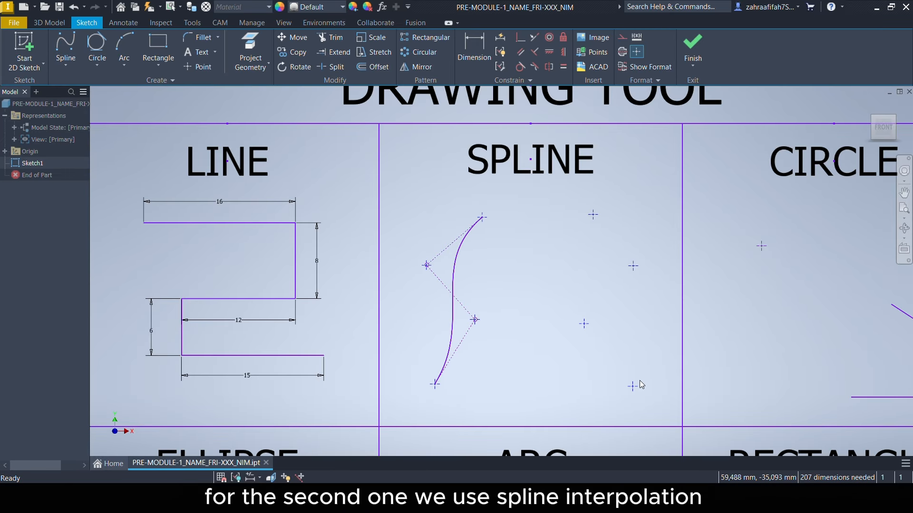
# Step: Draw an interpolation spline through the four right-hand helper points in the SPLINE cell, from the uppermost to the lowest
pyautogui.click(73, 70)
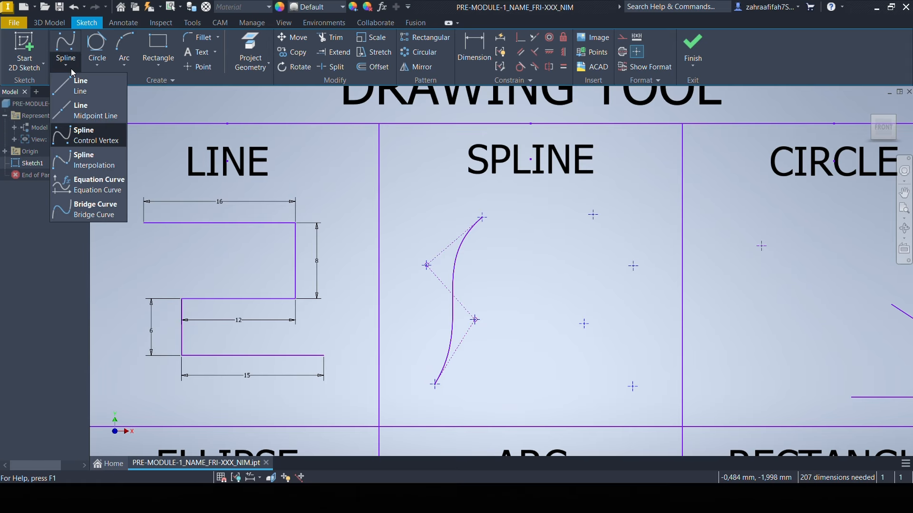
pyautogui.click(93, 167)
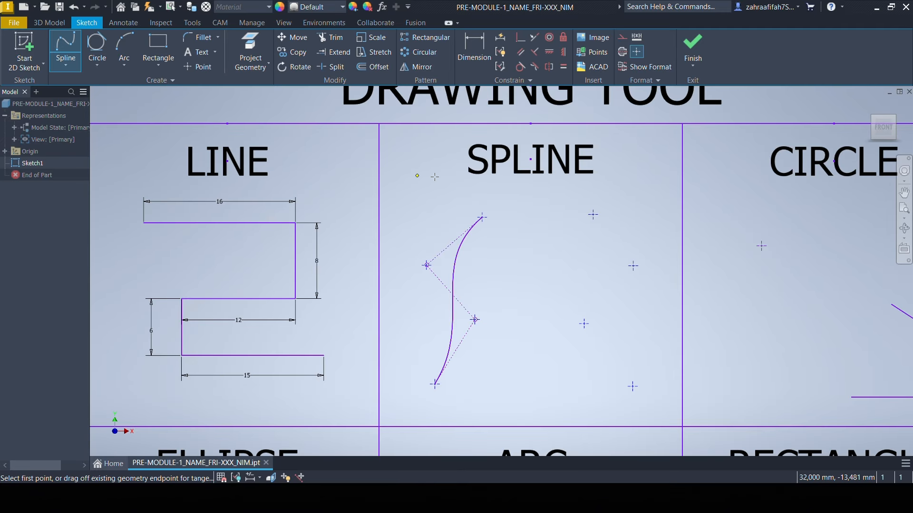
pyautogui.click(593, 215)
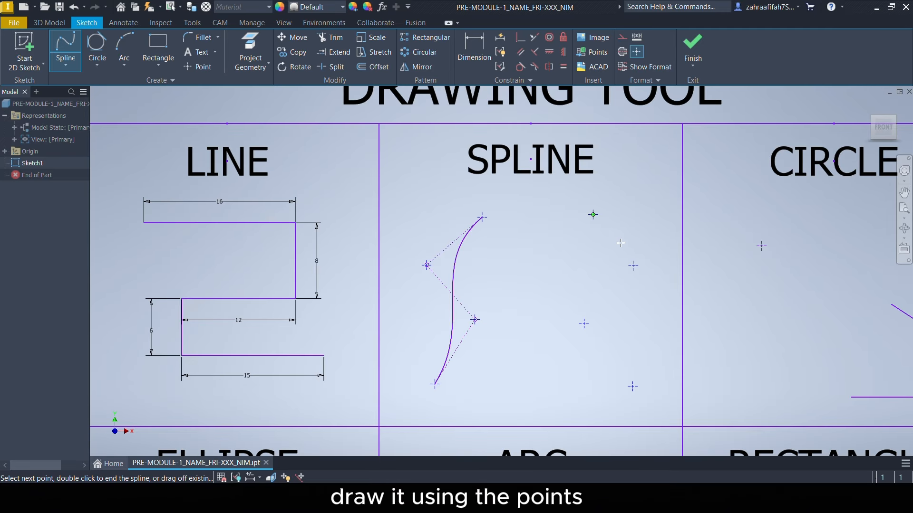
pyautogui.click(634, 267)
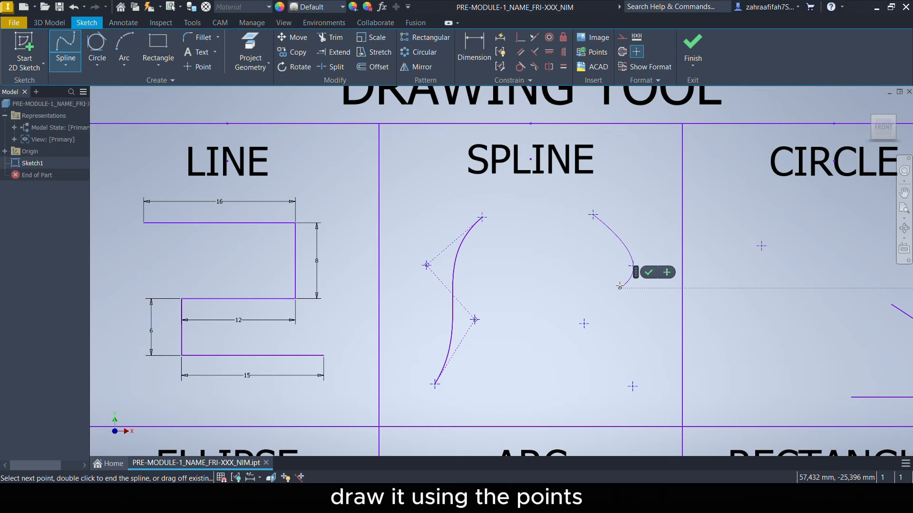
pyautogui.click(584, 324)
pyautogui.click(634, 386)
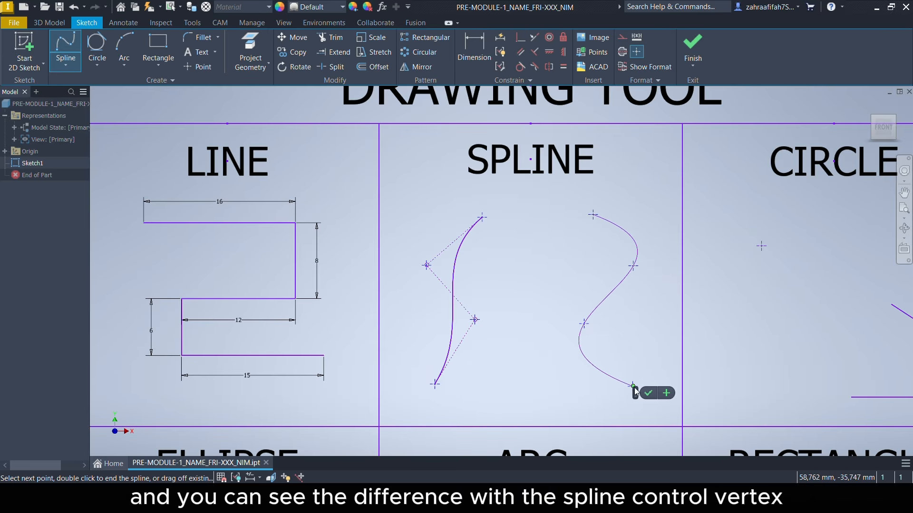
pyautogui.click(648, 393)
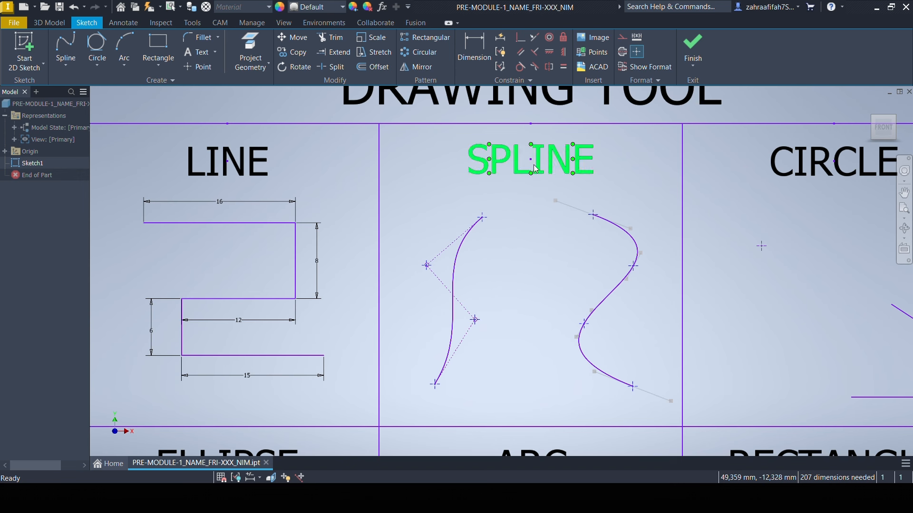
# Step: Draw a center point circle of 10 mm diameter on the helper point in the CIRCLE cell and end the command
pyautogui.moveTo(594, 300); pyautogui.dragTo(244, 289, button='middle')
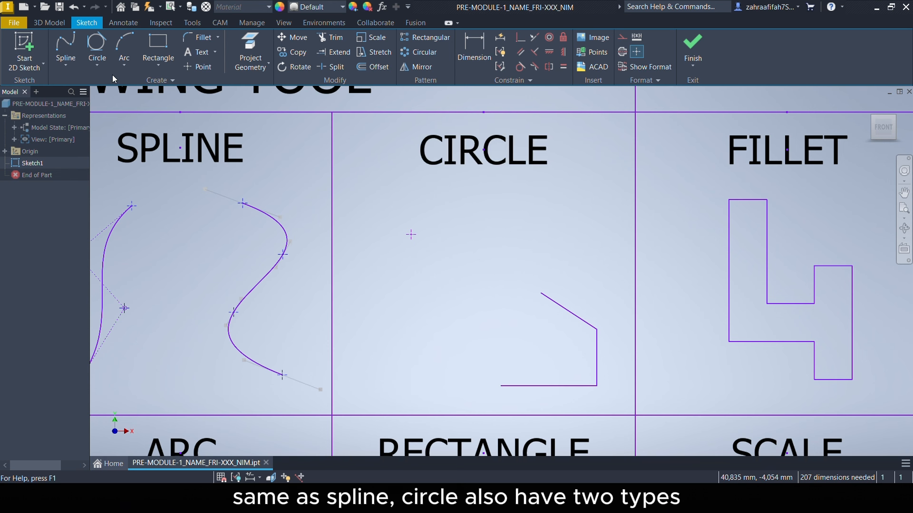
pyautogui.click(98, 67)
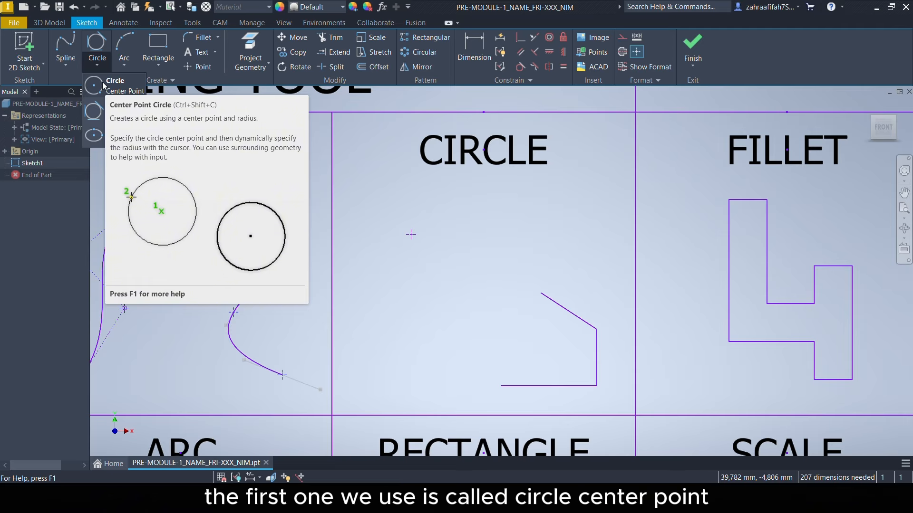
pyautogui.click(103, 84)
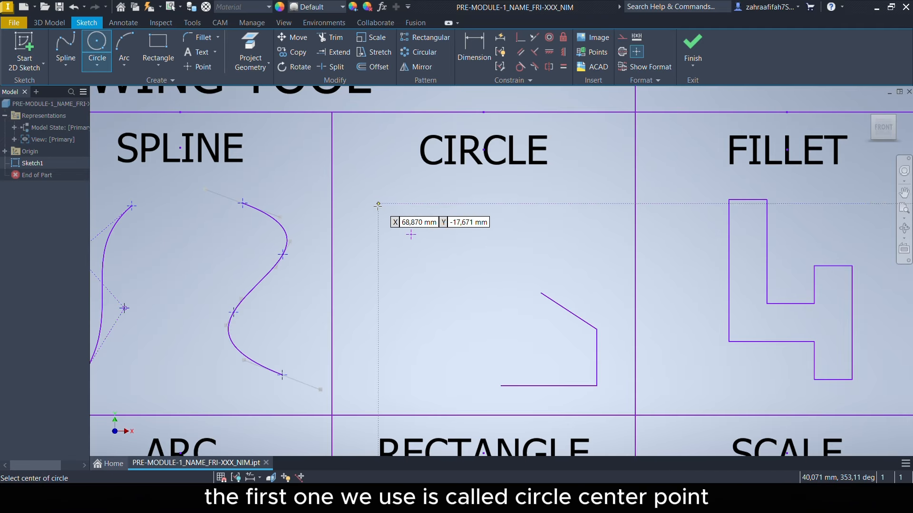
pyautogui.click(411, 235)
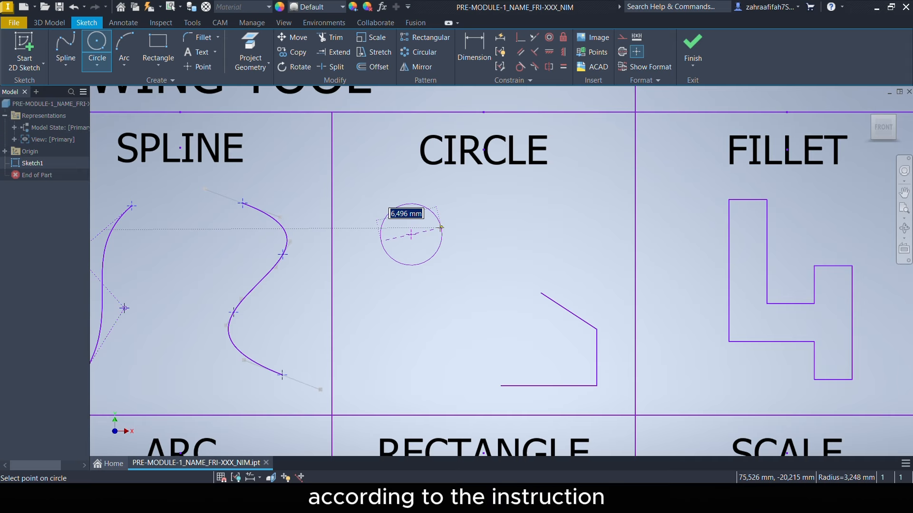
pyautogui.write('10')
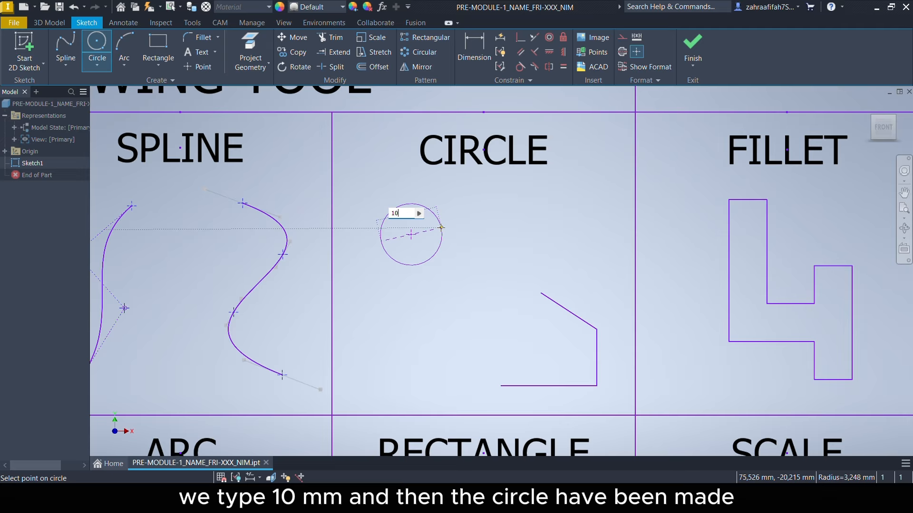
pyautogui.press('Return')
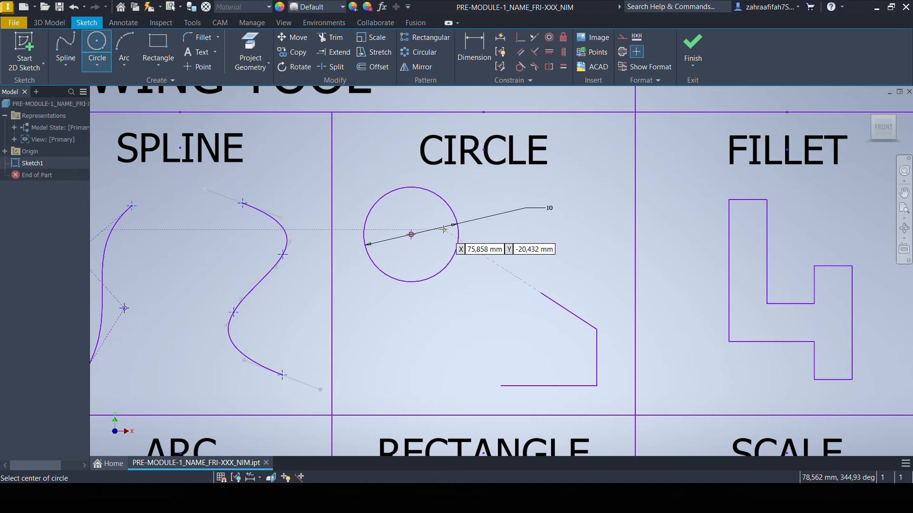
pyautogui.rightClick(443, 229)
pyautogui.click(480, 229)
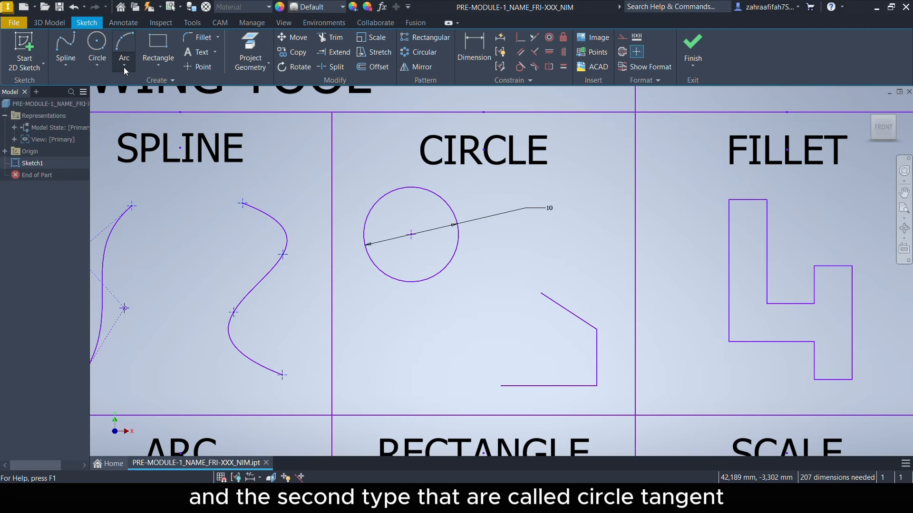
# Step: Draw a tangent circle touching the three connected lines in the CIRCLE cell and end the command
pyautogui.click(109, 64)
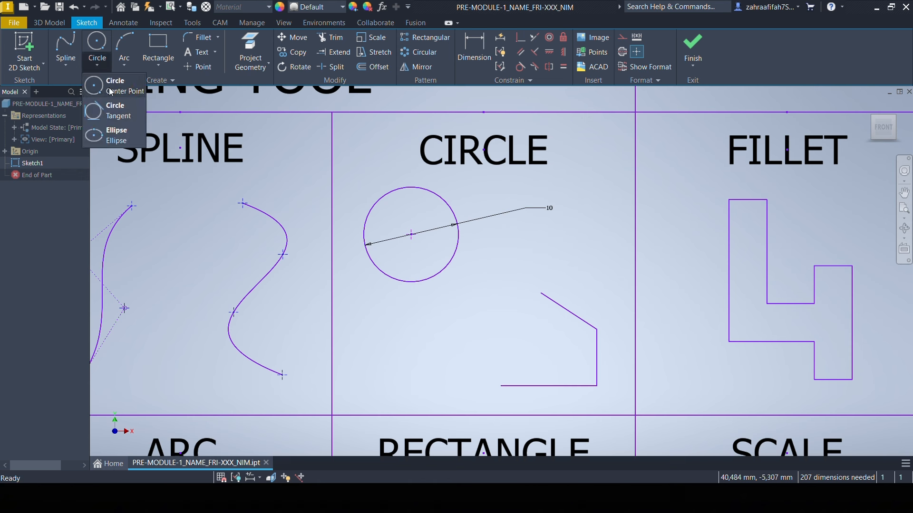
pyautogui.click(105, 114)
pyautogui.click(560, 386)
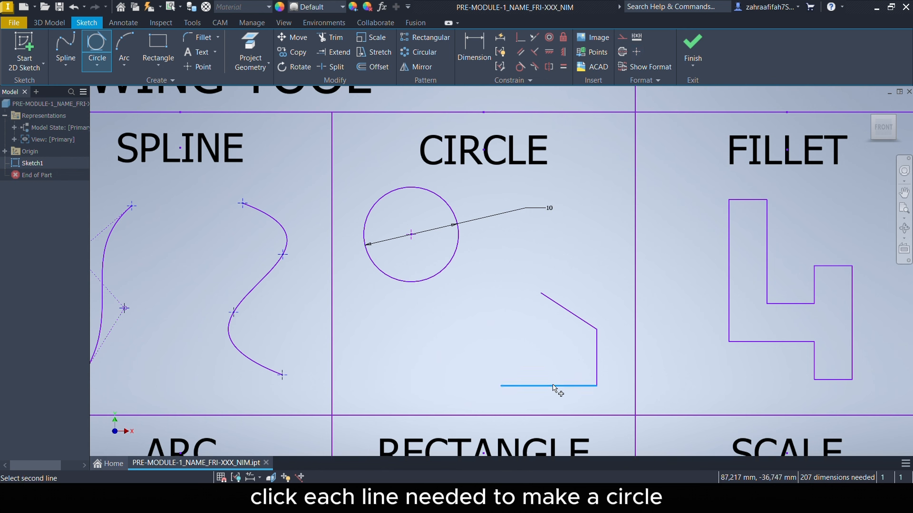
pyautogui.click(597, 372)
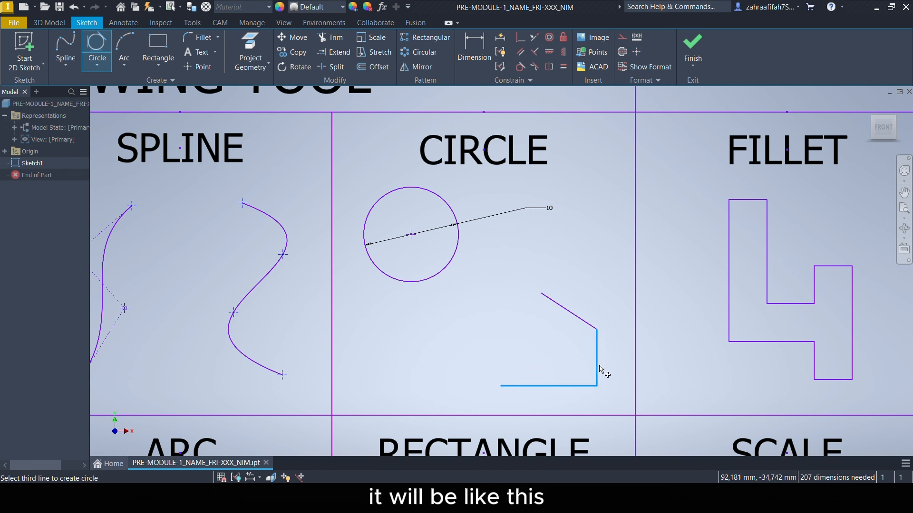
pyautogui.click(575, 315)
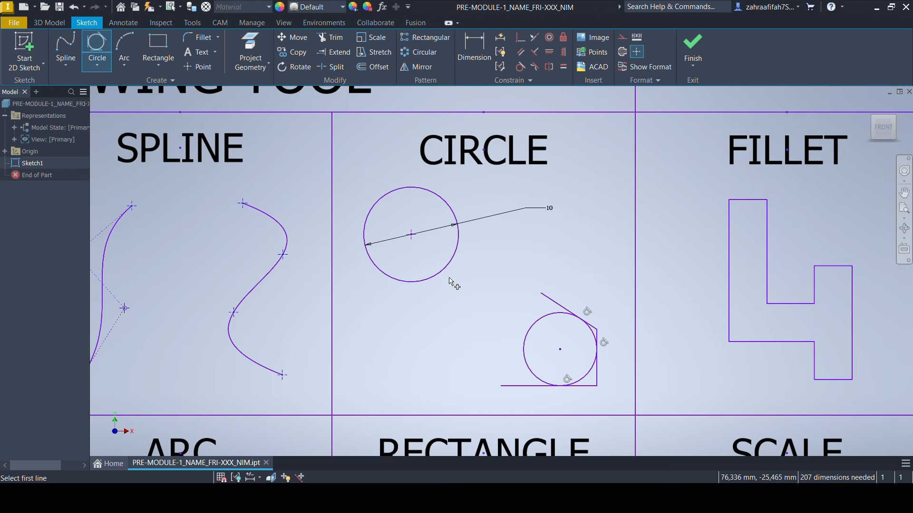
pyautogui.rightClick(536, 324)
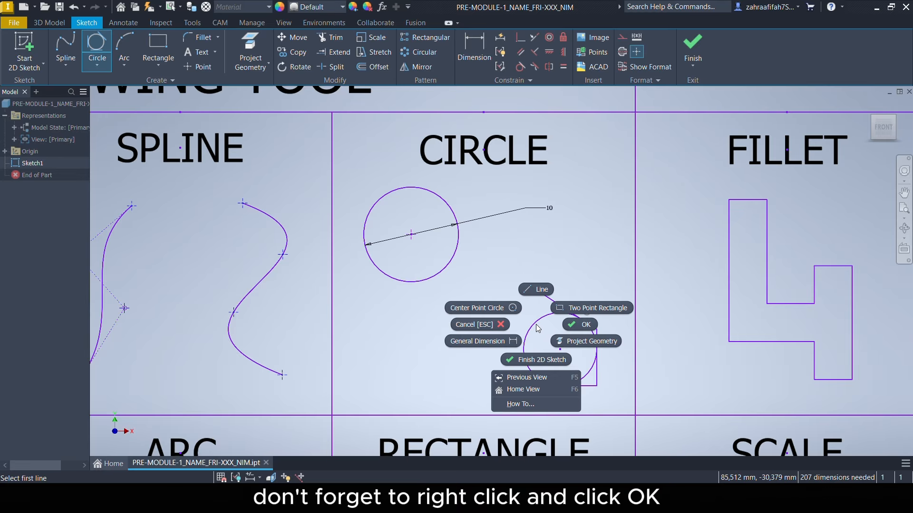
pyautogui.click(575, 326)
# Step: Fillet the two uppermost corners of the stepped profile in the FILLET cell with a 1 mm radius
pyautogui.moveTo(606, 322); pyautogui.dragTo(273, 315, button='middle')
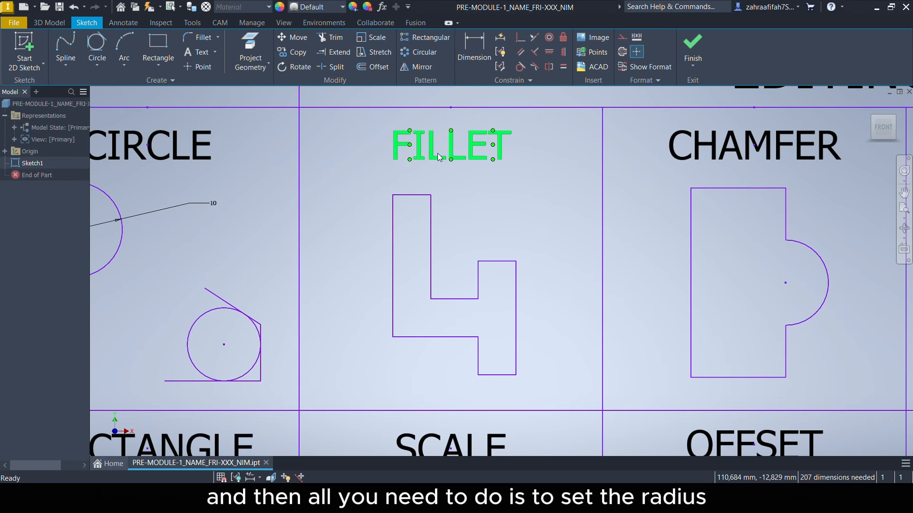
pyautogui.click(200, 39)
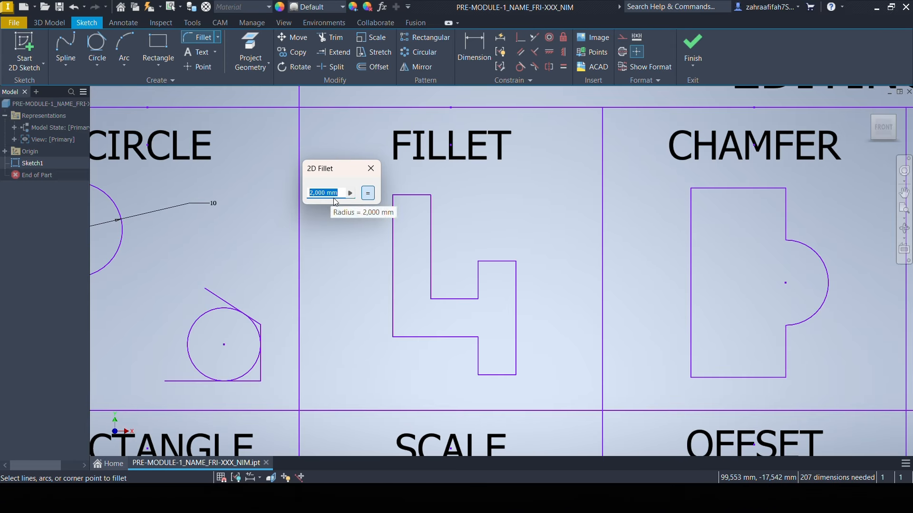
pyautogui.write('1')
pyautogui.moveTo(347, 168); pyautogui.dragTo(255, 164)
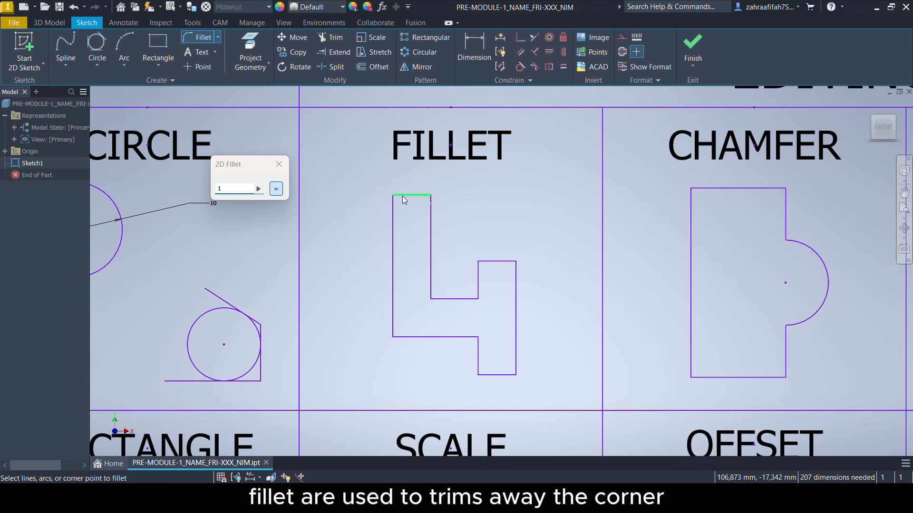
pyautogui.click(394, 206)
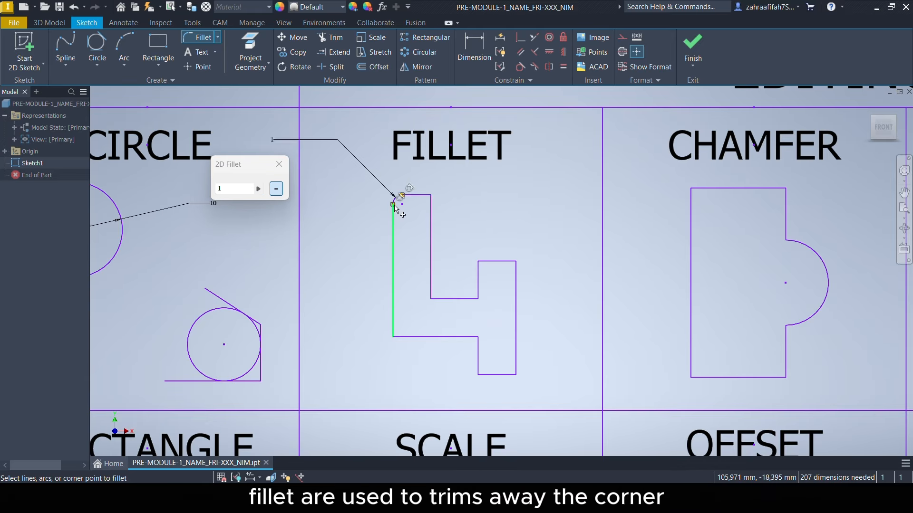
pyautogui.click(428, 196)
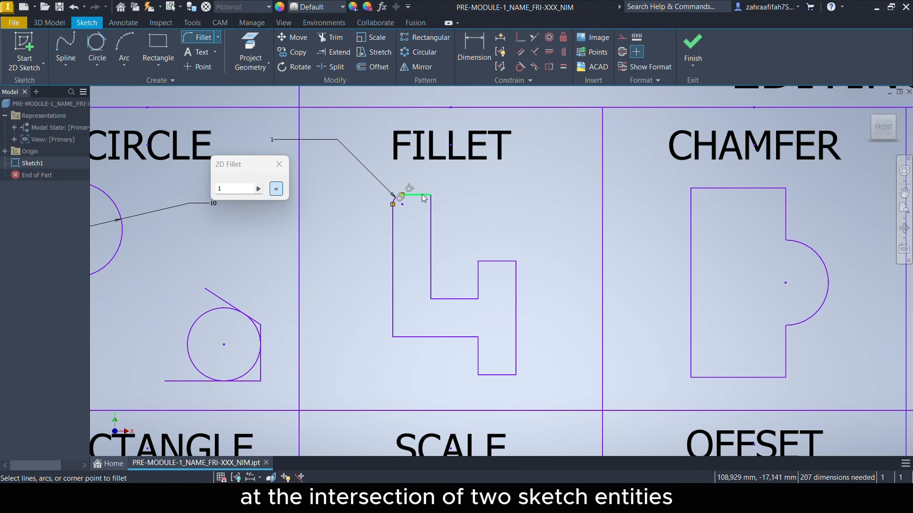
# Step: Fillet the remaining eight corners of the stepped profile with the same 1 mm radius and end the command
pyautogui.click(433, 299)
pyautogui.click(478, 299)
pyautogui.click(478, 262)
pyautogui.click(515, 262)
pyautogui.click(515, 374)
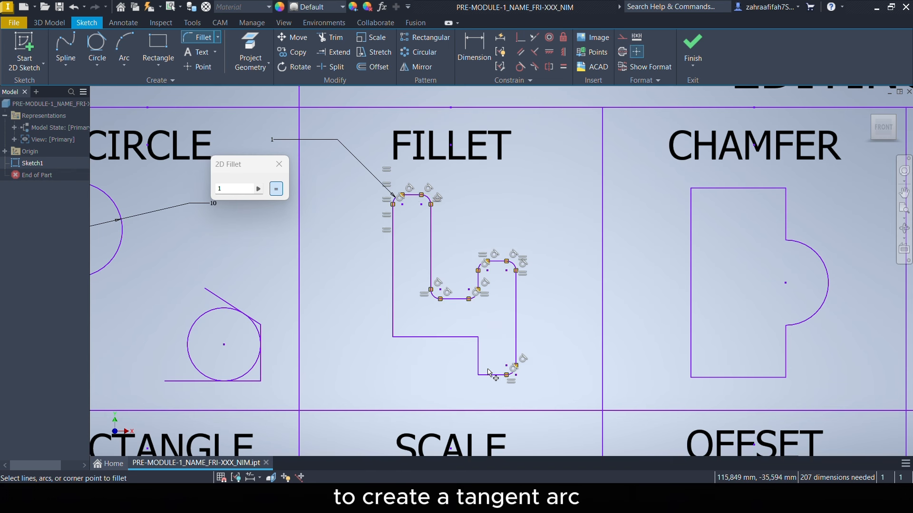
pyautogui.click(479, 374)
pyautogui.click(478, 337)
pyautogui.click(393, 336)
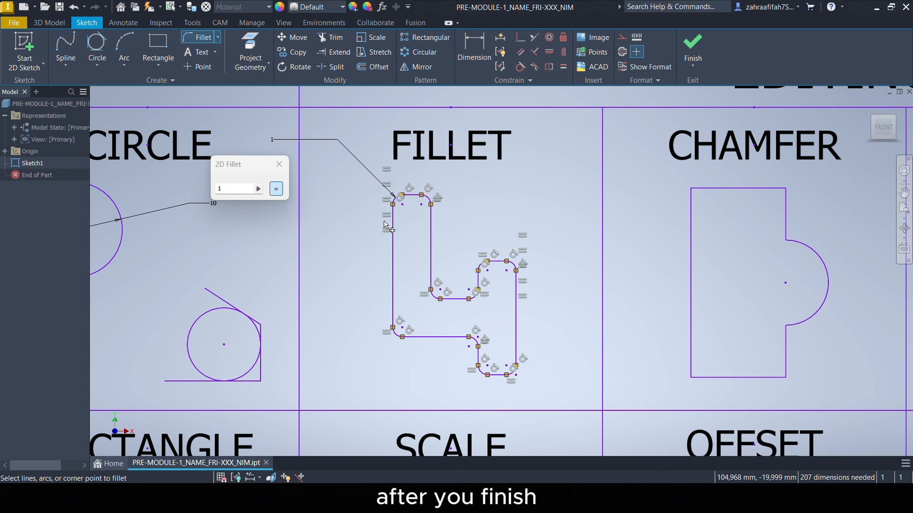
pyautogui.rightClick(385, 225)
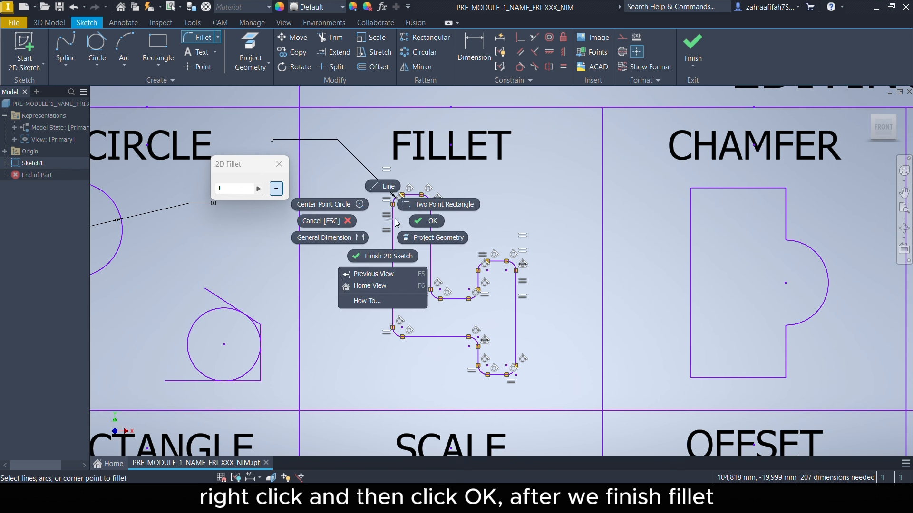
pyautogui.click(426, 222)
pyautogui.press('d')
pyautogui.scroll(-2, 281, 172)
pyautogui.scroll(6, 281, 172)
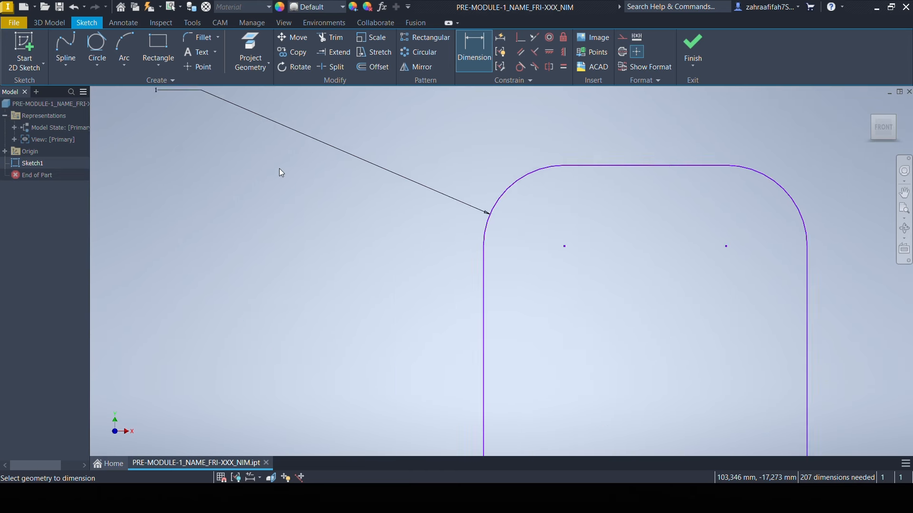
pyautogui.scroll(-4, 278, 169)
pyautogui.press('Escape')
# Step: Chamfer the four outer corners of the profile in the CHAMFER cell with an equal distance of 1 mm
pyautogui.scroll(3, 463, 163)
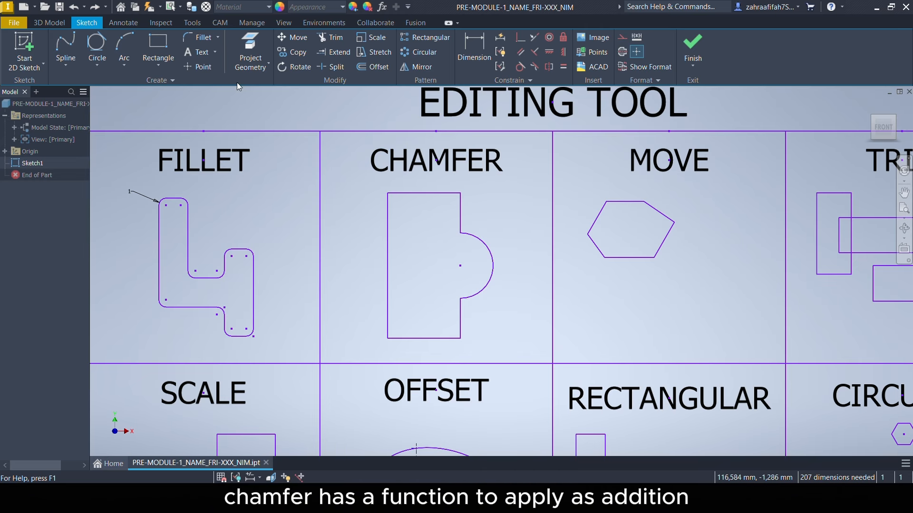
pyautogui.click(217, 37)
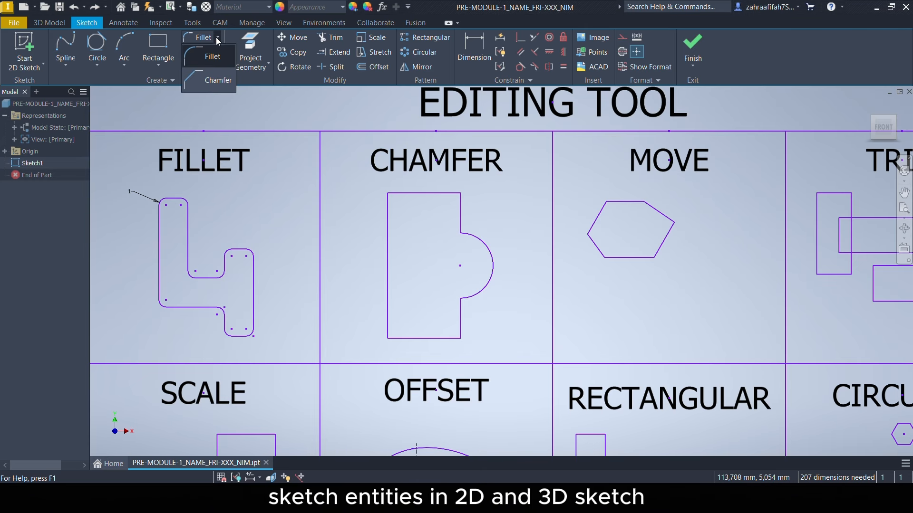
pyautogui.click(215, 81)
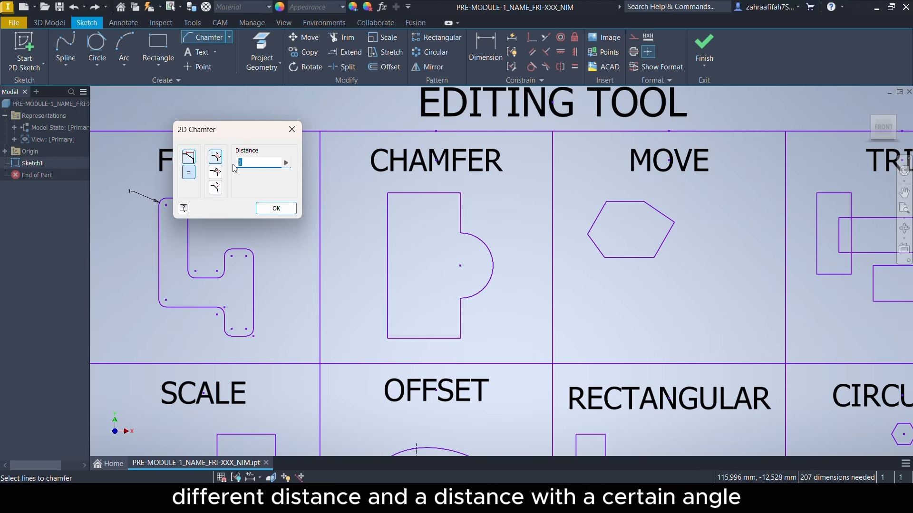
pyautogui.click(394, 193)
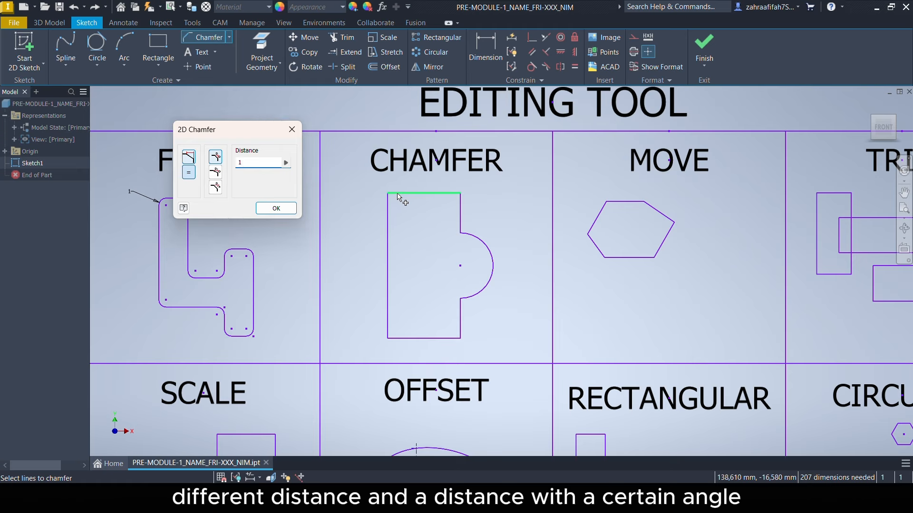
pyautogui.click(388, 204)
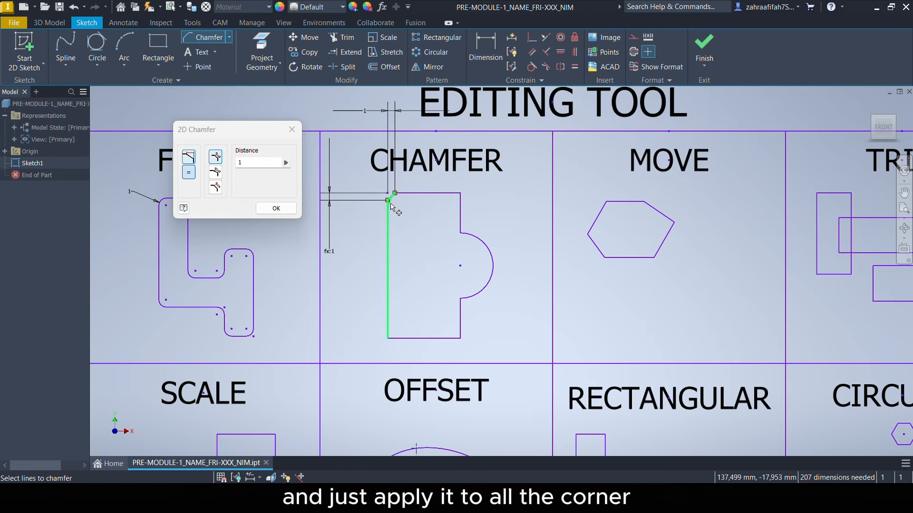
pyautogui.click(454, 193)
pyautogui.click(461, 211)
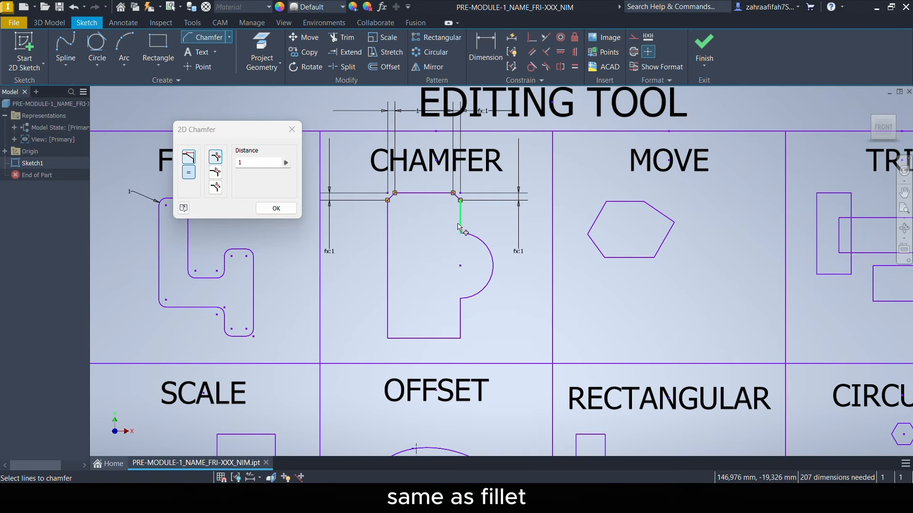
pyautogui.click(457, 338)
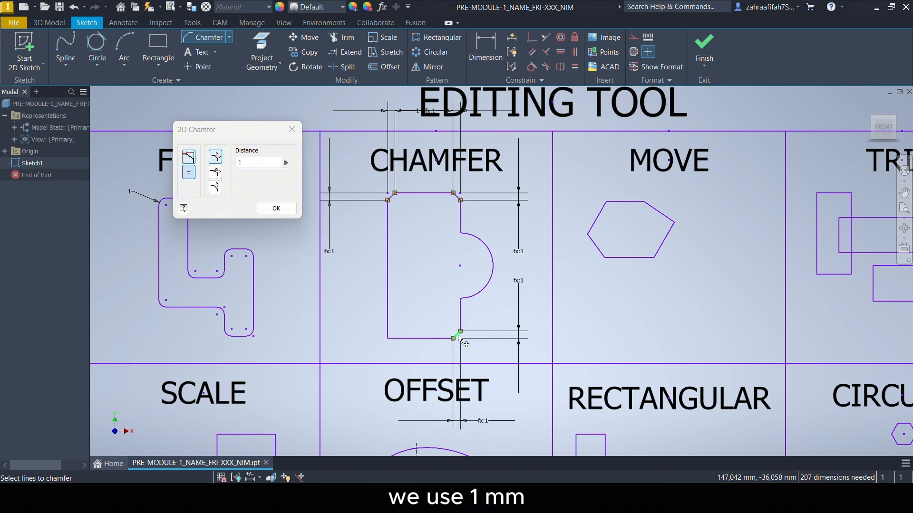
pyautogui.click(388, 328)
pyautogui.click(392, 339)
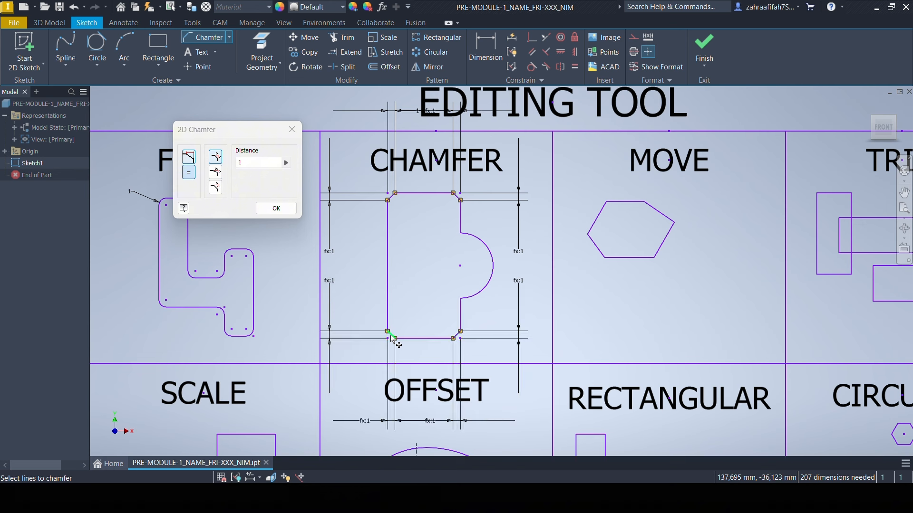
pyautogui.click(276, 208)
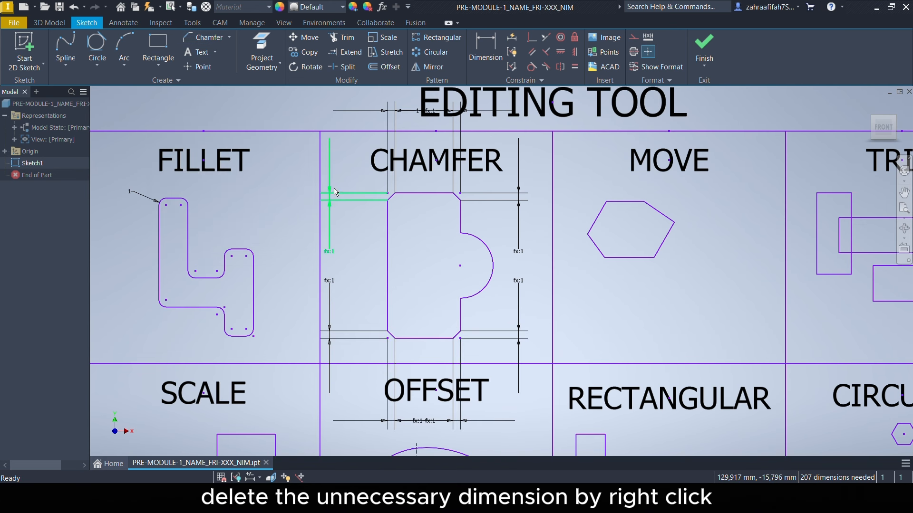
# Step: Delete all the chamfer distance dimensions around the profile in the CHAMFER cell
pyautogui.click(335, 195)
pyautogui.press('Delete')
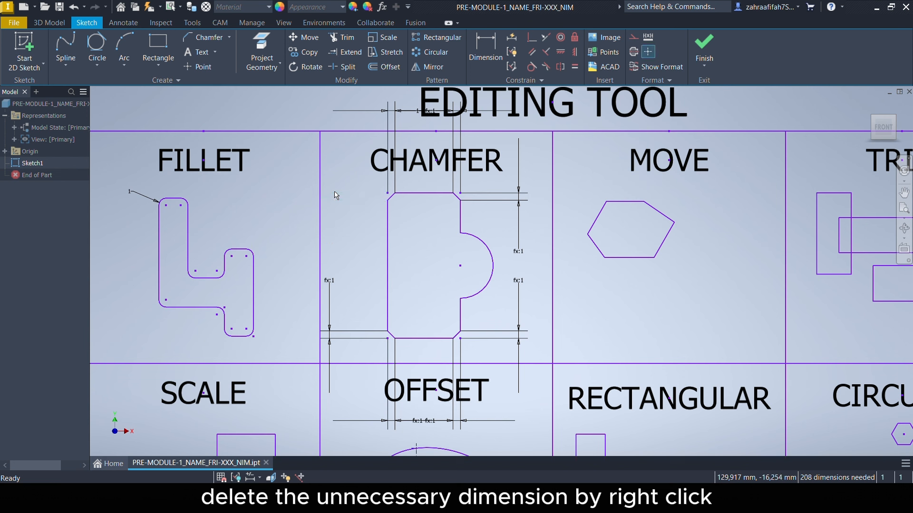
pyautogui.click(388, 124)
pyautogui.press('Delete')
pyautogui.click(454, 128)
pyautogui.press('Delete')
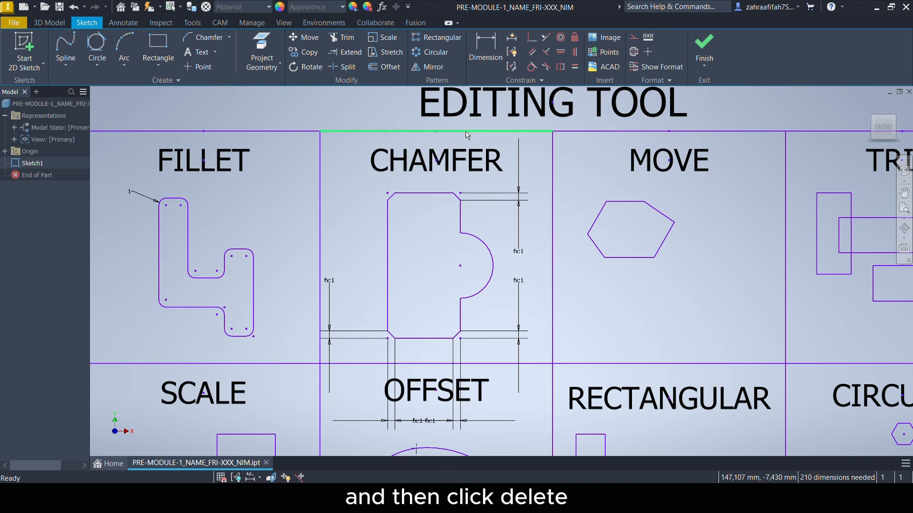
pyautogui.click(517, 185)
pyautogui.press('Delete')
pyautogui.click(518, 304)
pyautogui.press('Delete')
pyautogui.click(418, 421)
pyautogui.press('Delete')
pyautogui.click(430, 421)
pyautogui.press('Delete')
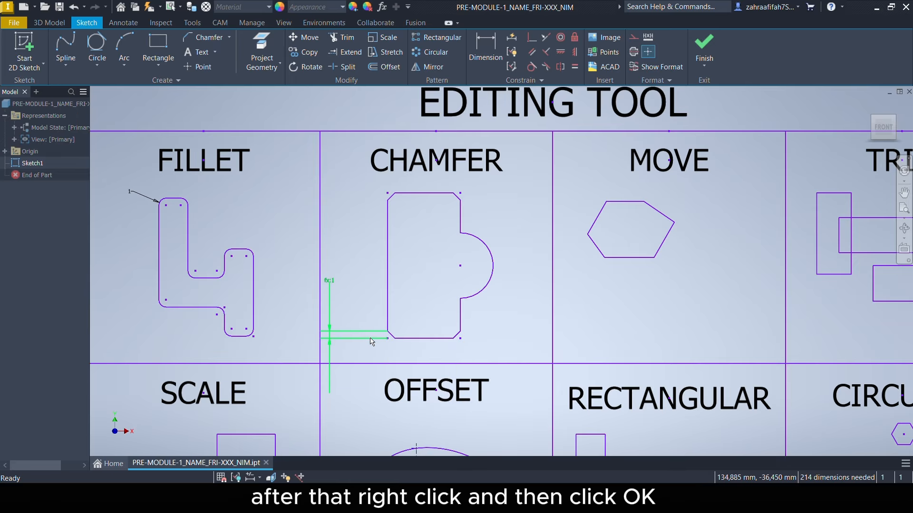
pyautogui.click(370, 340)
pyautogui.press('Delete')
pyautogui.rightClick(428, 190)
pyautogui.click(483, 199)
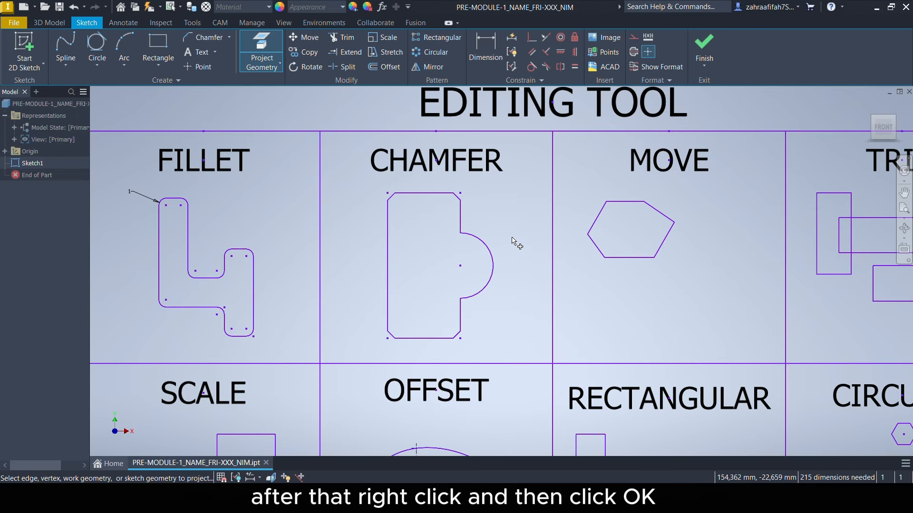
pyautogui.moveTo(693, 269)
pyautogui.mouseDown(button='middle')
pyautogui.moveTo(545, 269)
pyautogui.moveTo(499, 279)
pyautogui.mouseUp(button='middle')
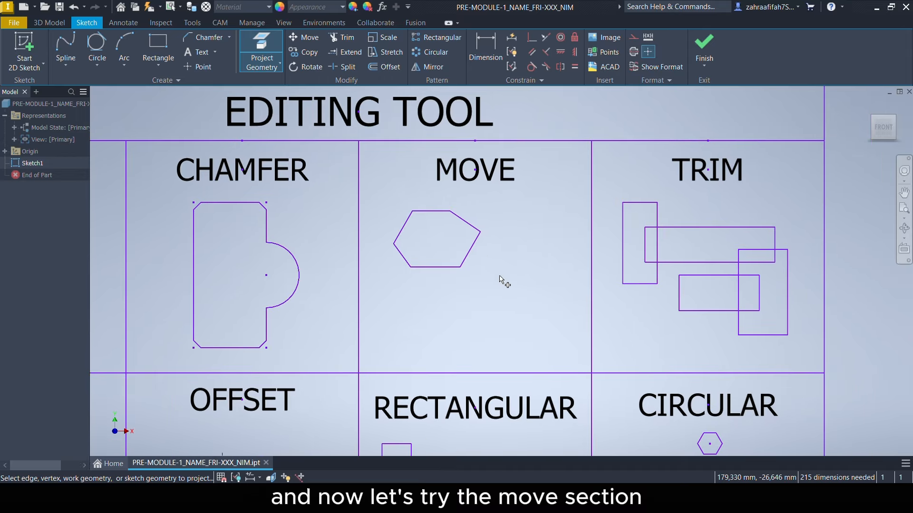
pyautogui.rightClick(504, 209)
pyautogui.click(504, 188)
pyautogui.click(499, 180)
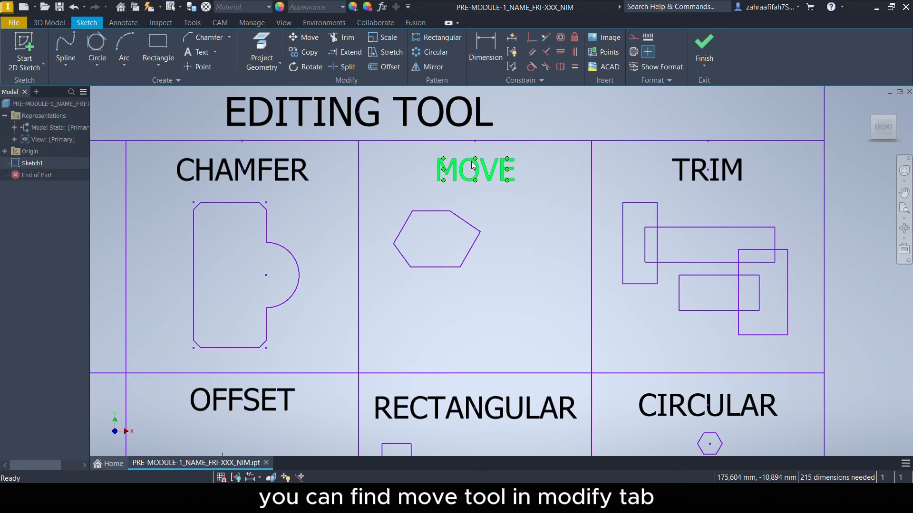
pyautogui.press('Escape')
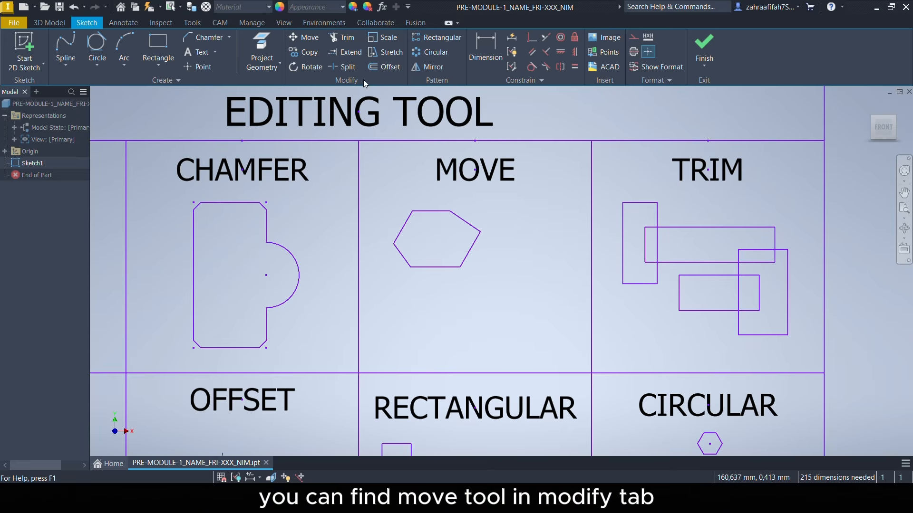
# Step: Move the whole six-sided polygon in the MOVE cell from a base point near its centre to the cell's lower-right area
pyautogui.click(301, 40)
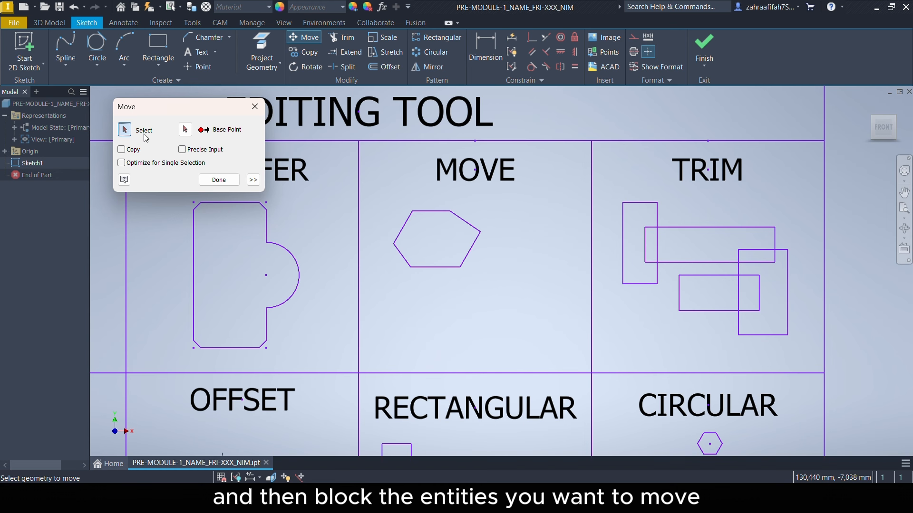
pyautogui.moveTo(377, 193); pyautogui.dragTo(507, 300)
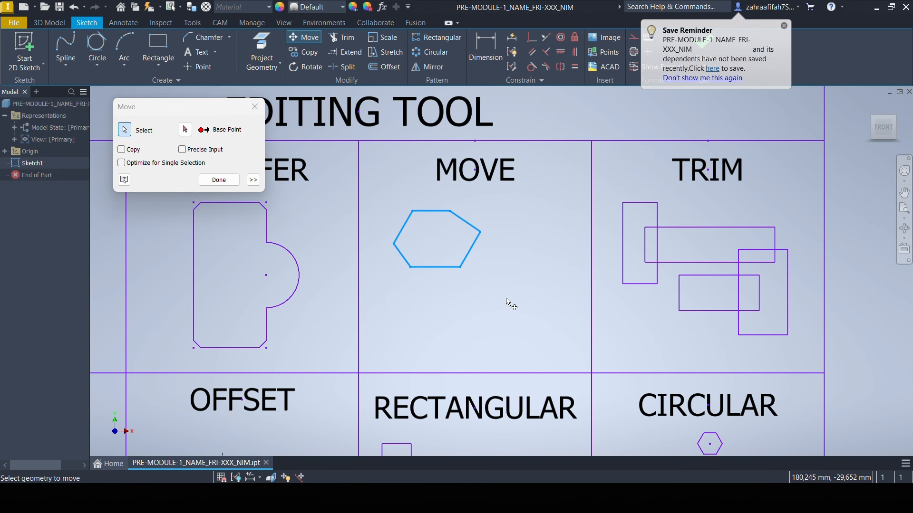
pyautogui.click(784, 26)
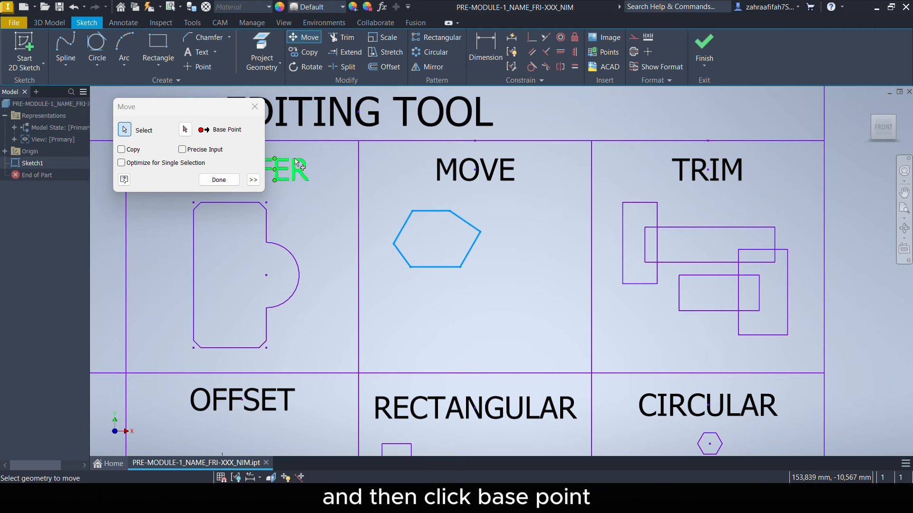
pyautogui.click(184, 131)
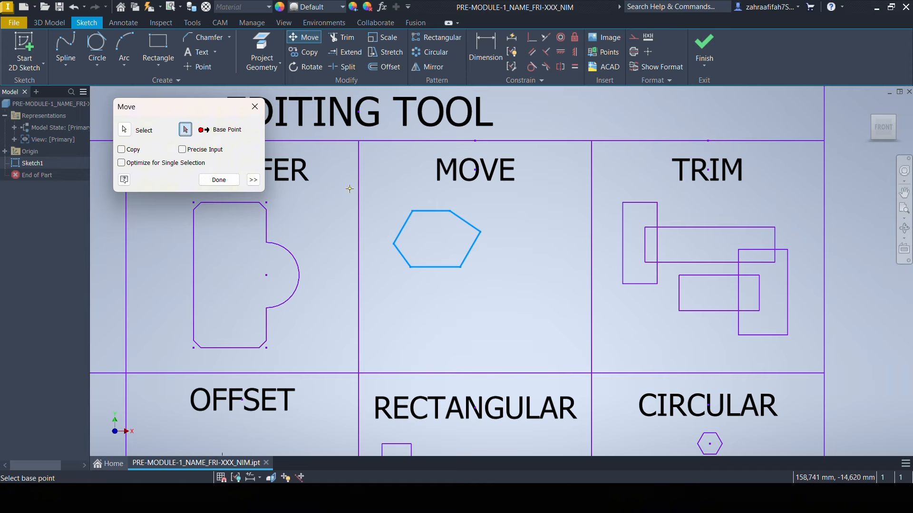
pyautogui.click(430, 238)
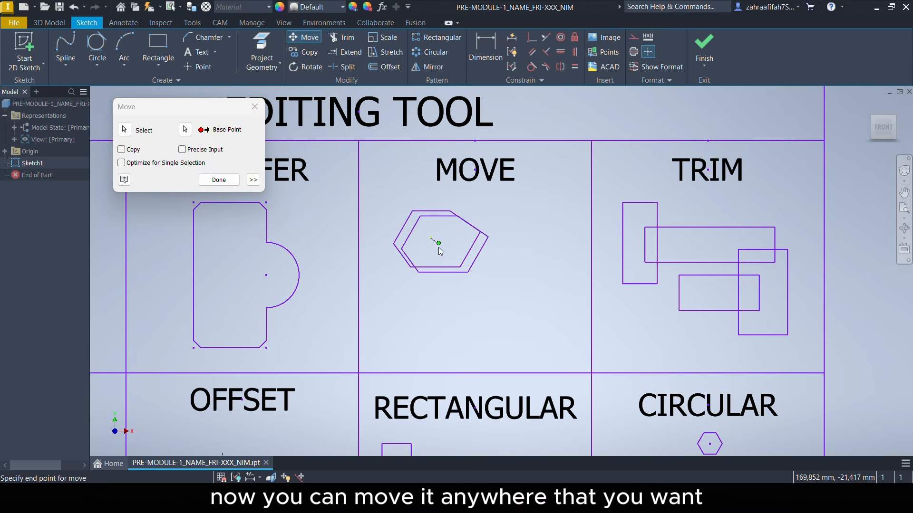
pyautogui.click(511, 310)
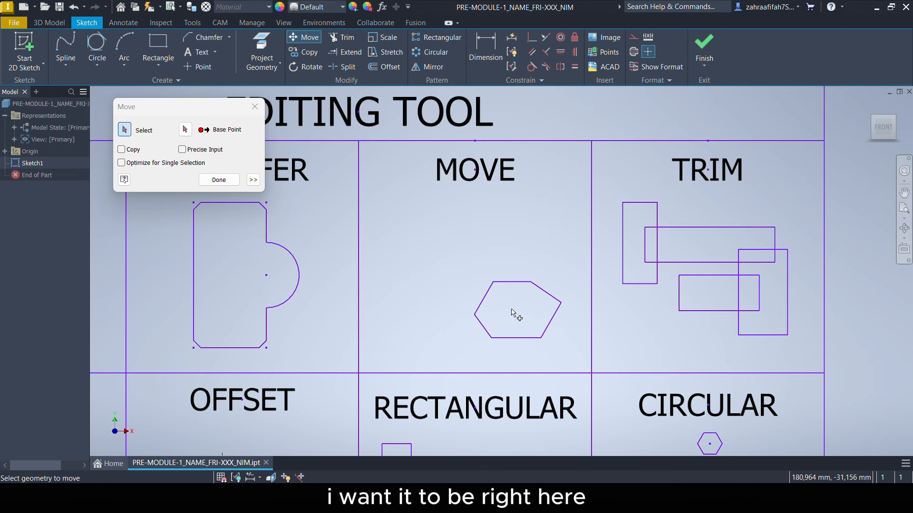
pyautogui.click(218, 180)
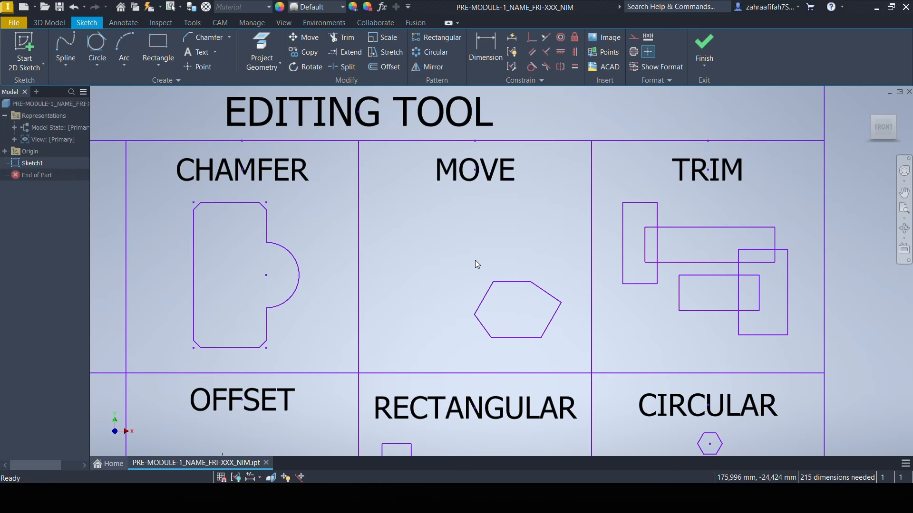
# Step: Trim away the overlapping segments between the tall left rectangle and the long horizontal rectangle in the TRIM cell
pyautogui.moveTo(475, 259); pyautogui.dragTo(258, 252, button='middle')
pyautogui.click(488, 172)
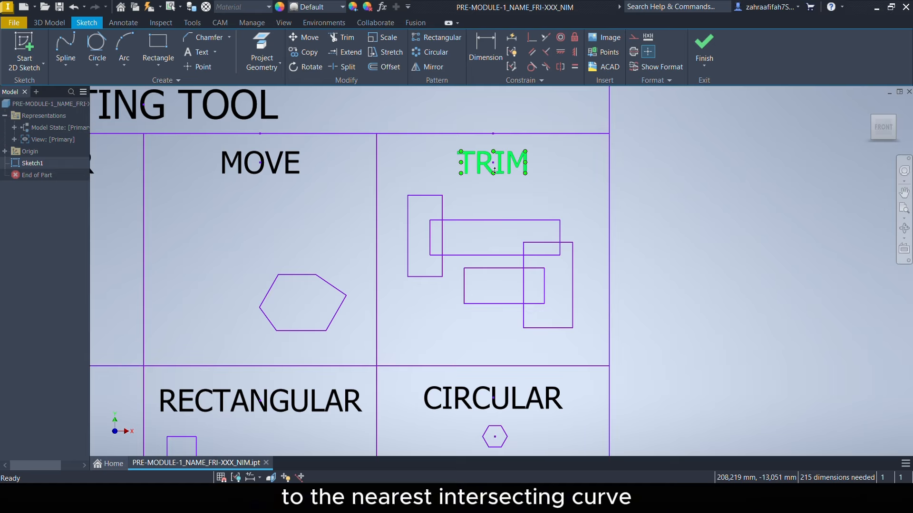
pyautogui.click(342, 37)
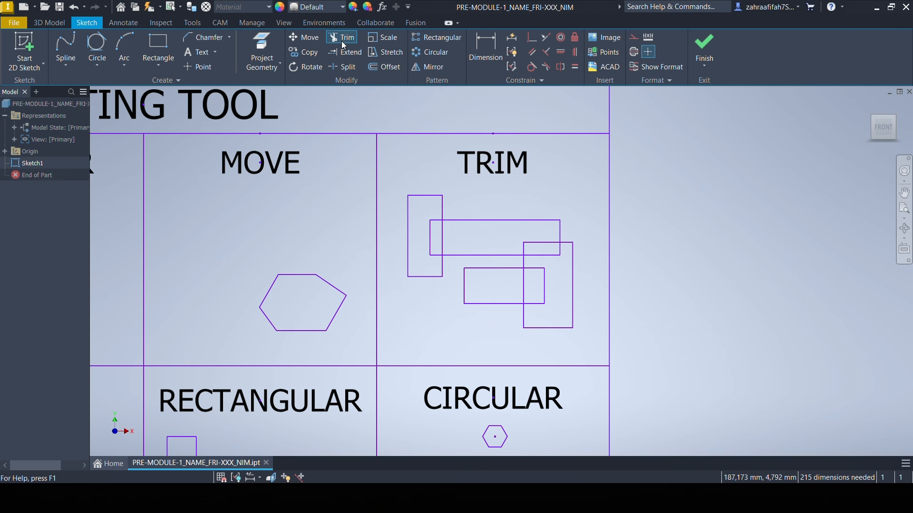
pyautogui.click(437, 221)
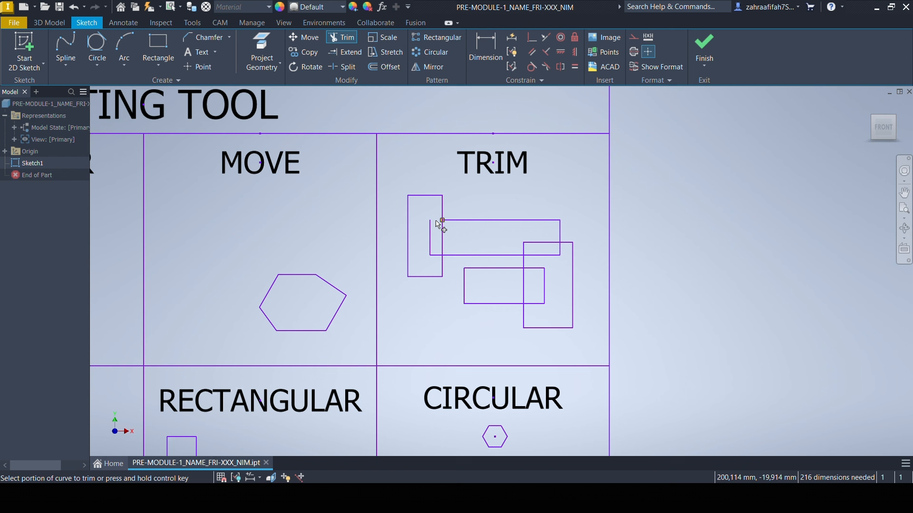
pyautogui.click(433, 249)
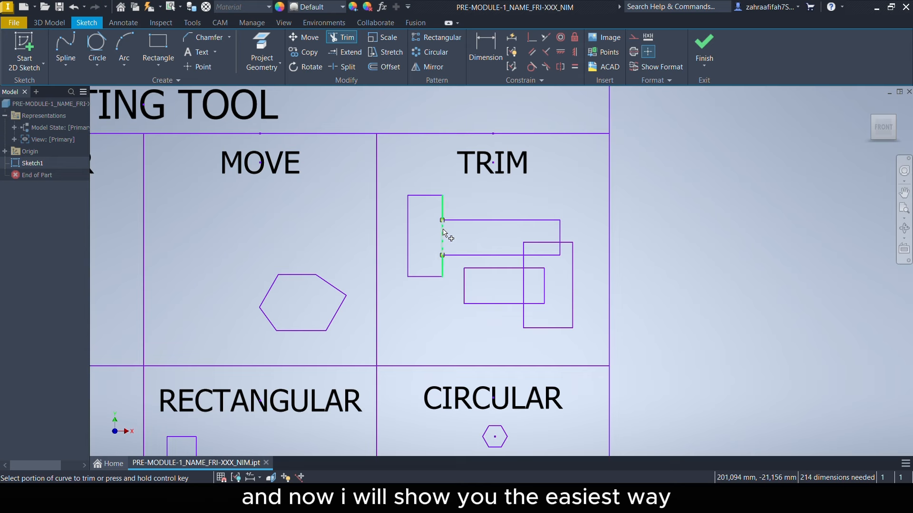
pyautogui.click(444, 233)
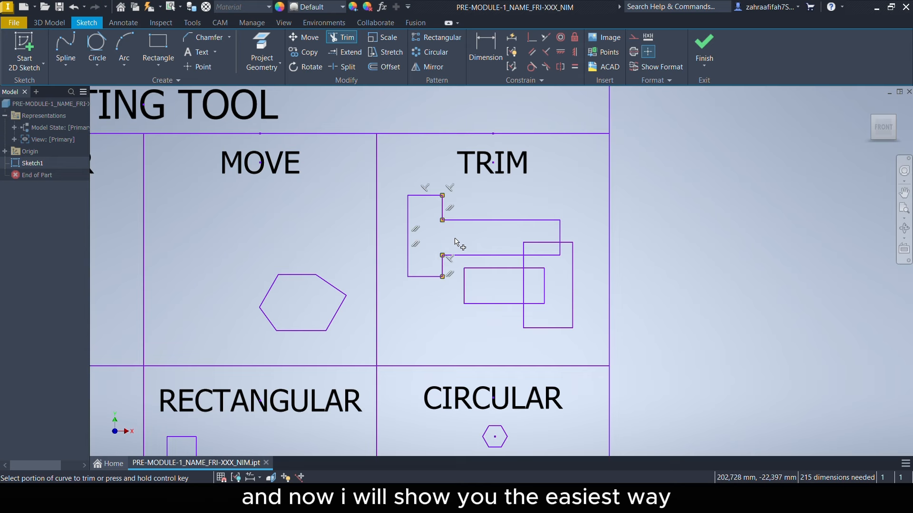
# Step: Trim the remaining overlapping inner segments of the rectangles in the TRIM cell to leave one outline, and end the command
pyautogui.click(525, 248)
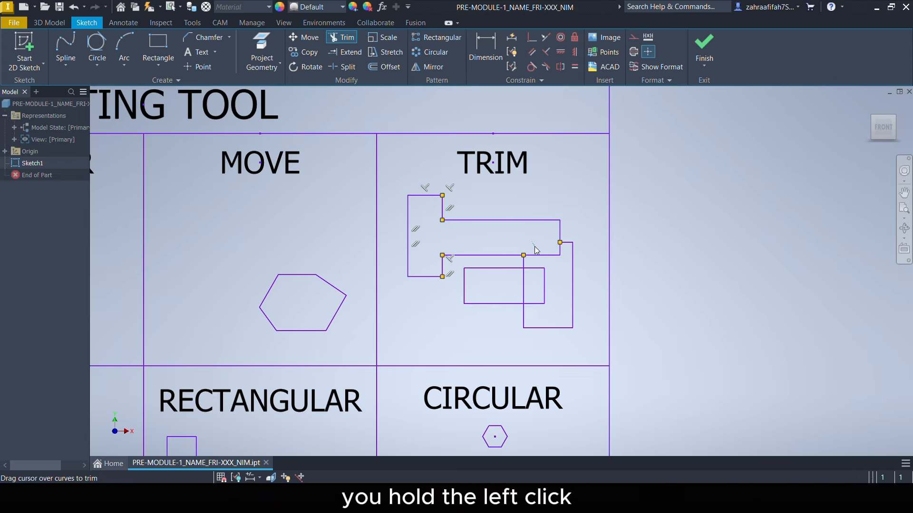
pyautogui.moveTo(532, 244)
pyautogui.mouseDown()
pyautogui.moveTo(542, 256)
pyautogui.moveTo(562, 251)
pyautogui.moveTo(546, 261)
pyautogui.mouseUp()
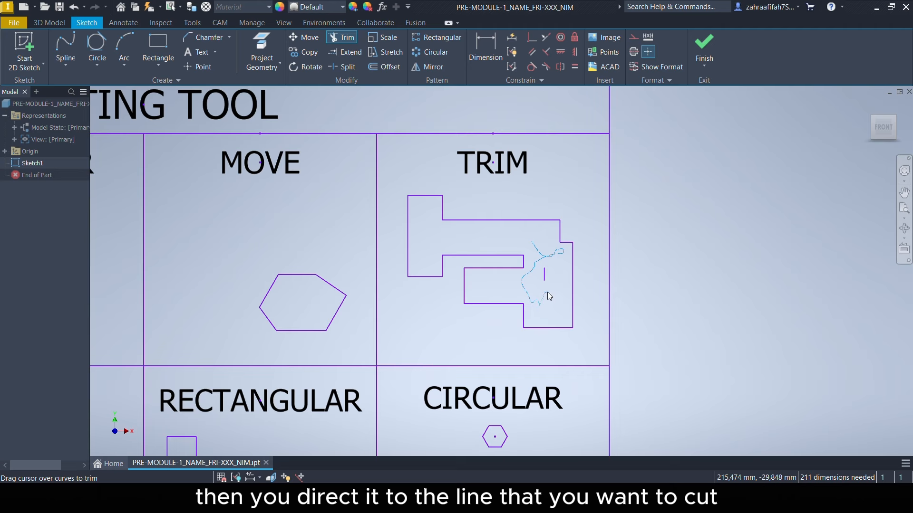
pyautogui.moveTo(545, 277); pyautogui.dragTo(533, 296)
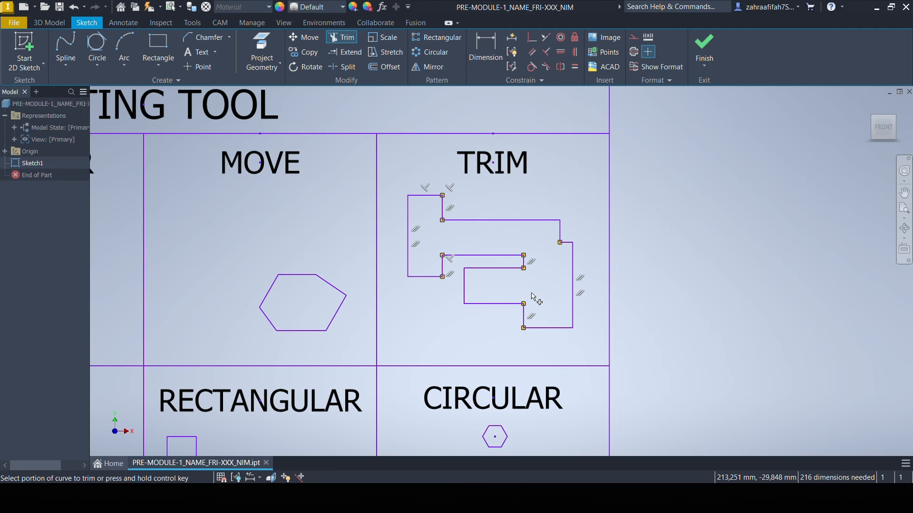
pyautogui.rightClick(542, 266)
pyautogui.click(587, 270)
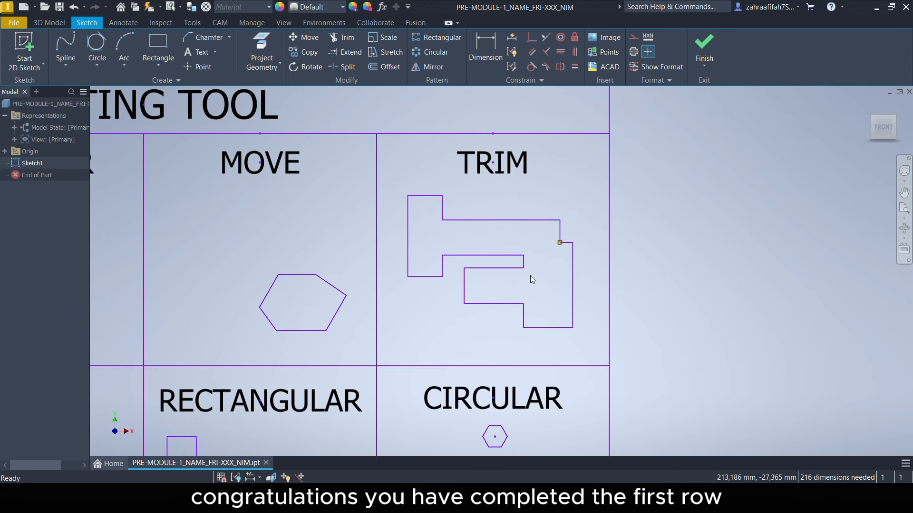
# Step: Draw an ellipse in the ELLIPSE cell centred on the left point, its horizontal axis ending at the right point, about 4,6 mm half-height
pyautogui.scroll(-4, 527, 279)
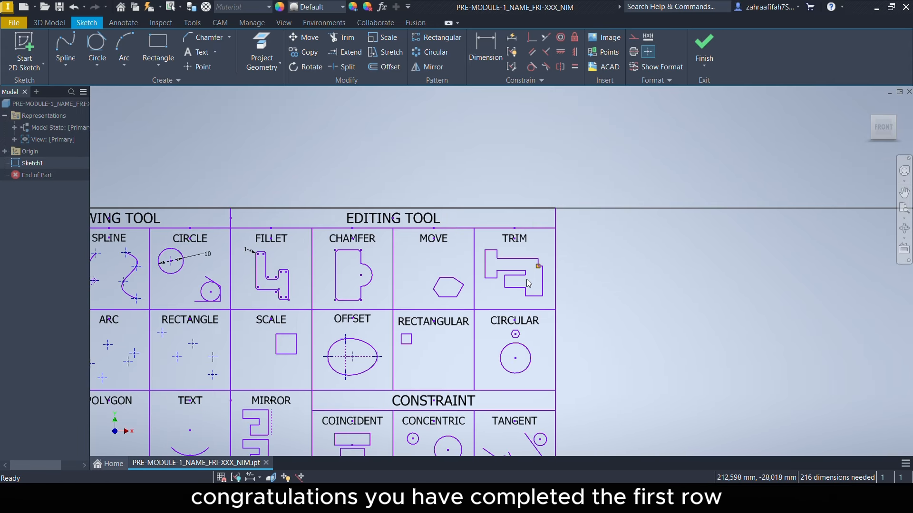
pyautogui.moveTo(407, 319); pyautogui.dragTo(640, 252, button='middle')
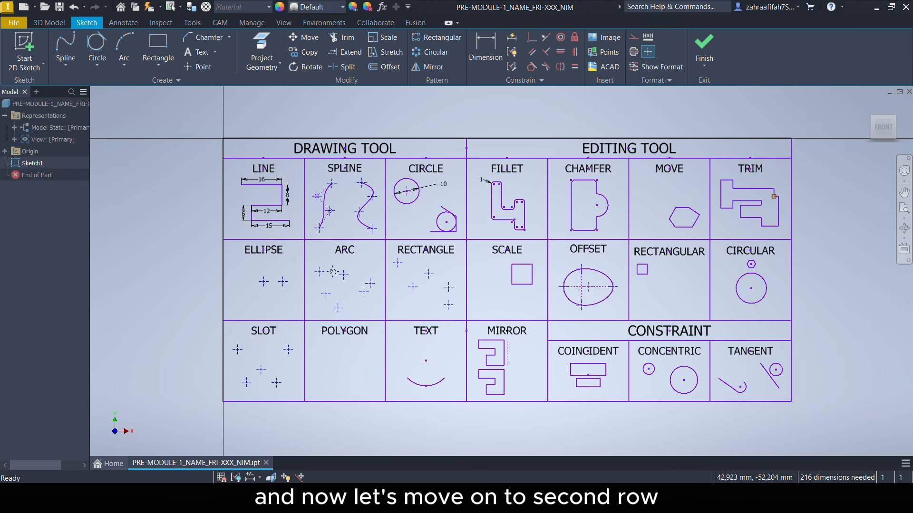
pyautogui.moveTo(256, 265)
pyautogui.mouseDown(button='middle')
pyautogui.moveTo(413, 245)
pyautogui.moveTo(460, 217)
pyautogui.mouseUp(button='middle')
pyautogui.scroll(5, 413, 245)
pyautogui.click(468, 172)
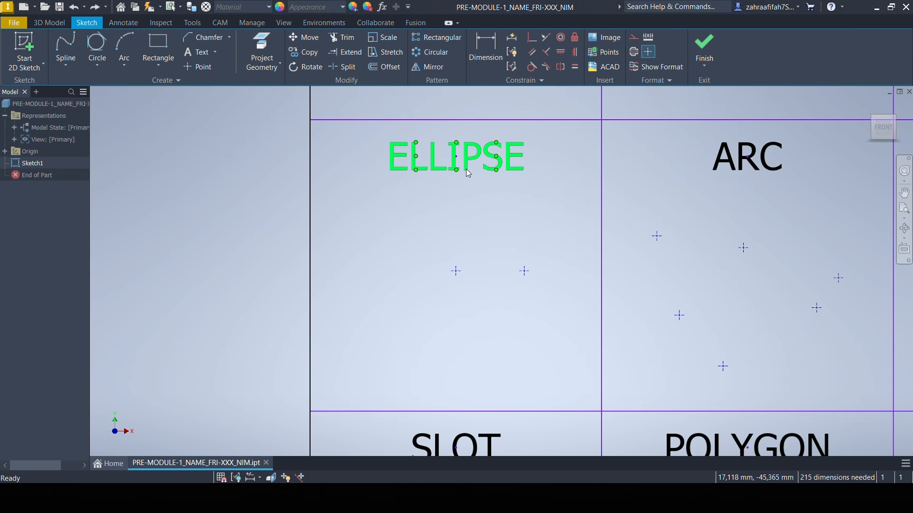
pyautogui.click(98, 66)
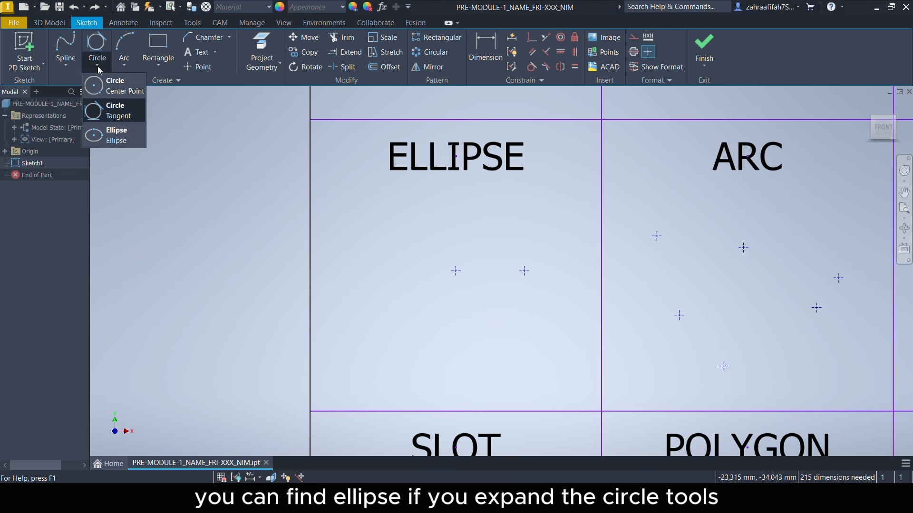
pyautogui.click(106, 138)
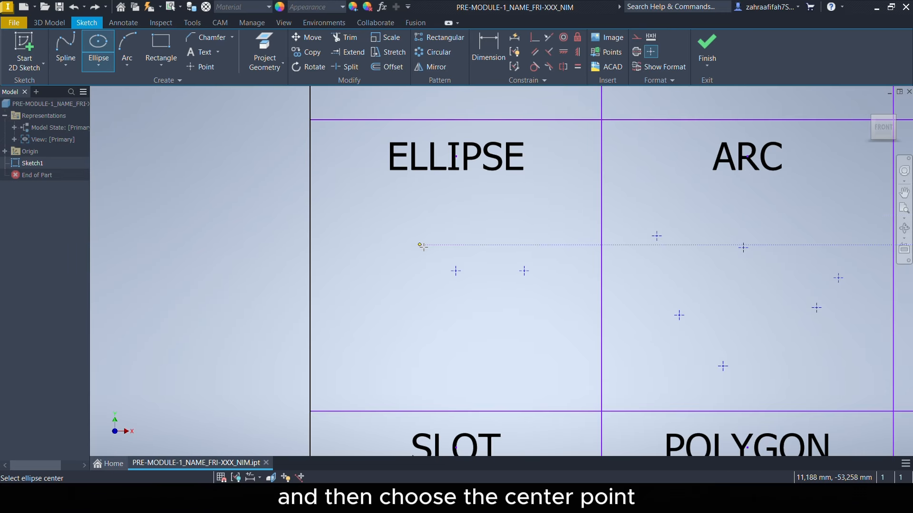
pyautogui.click(456, 271)
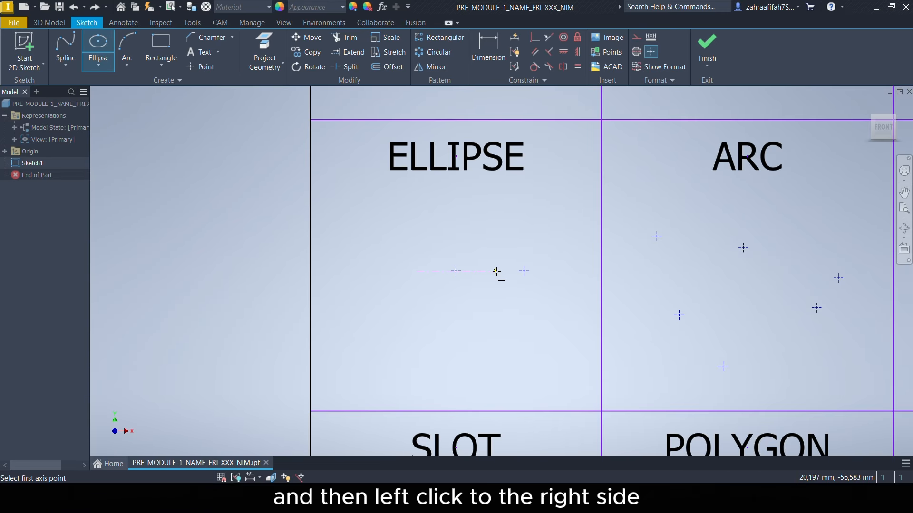
pyautogui.click(525, 271)
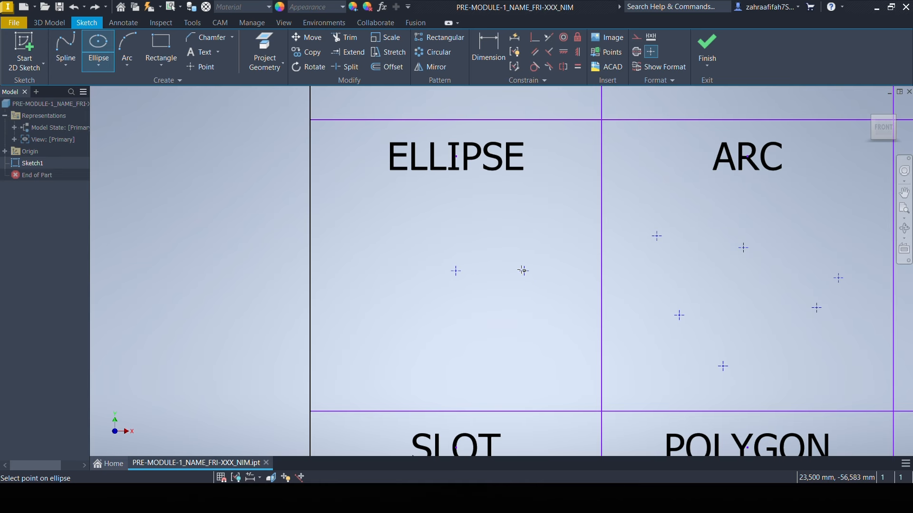
pyautogui.click(521, 259)
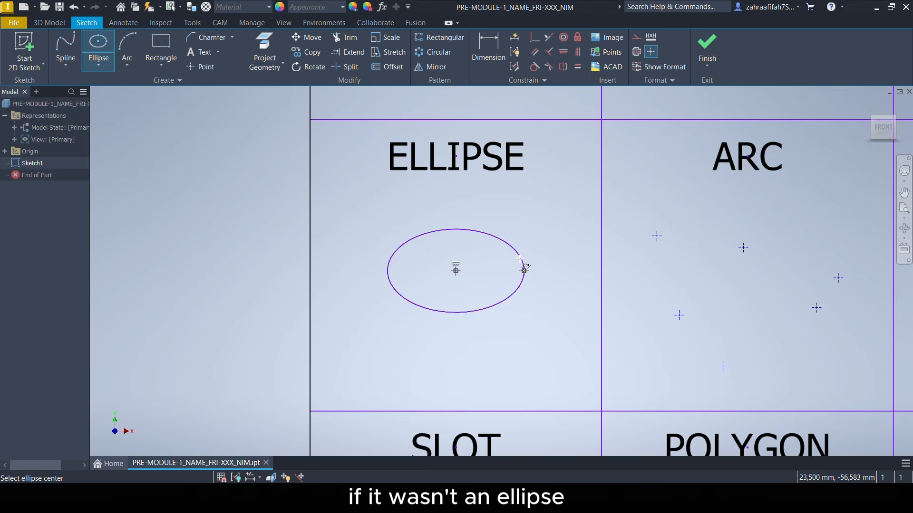
pyautogui.rightClick(490, 265)
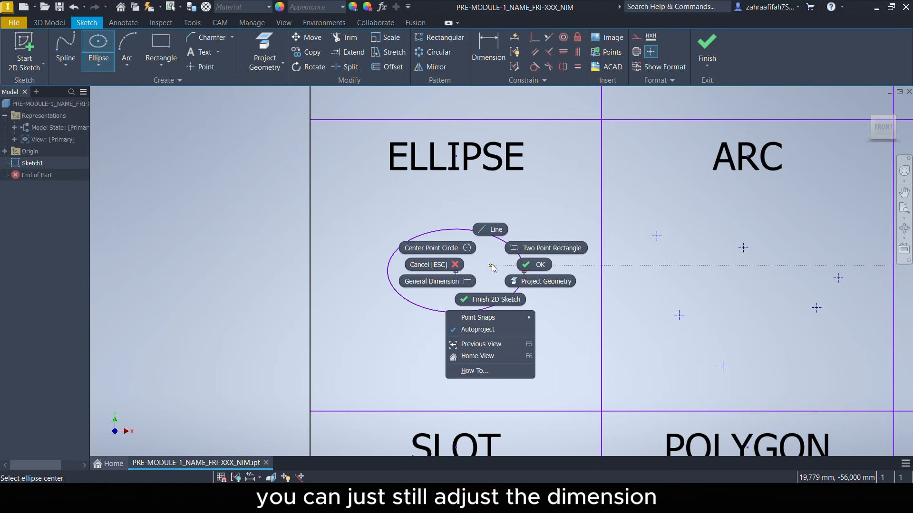
pyautogui.click(524, 267)
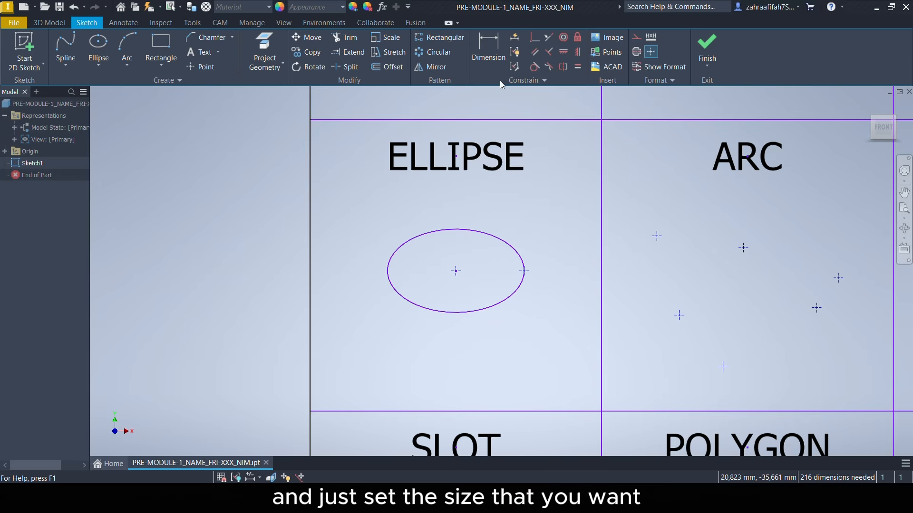
# Step: Dimension the ellipse with a horizontal radius of 7,5 mm and a vertical radius of 4,5 mm, and end the command
pyautogui.click(496, 62)
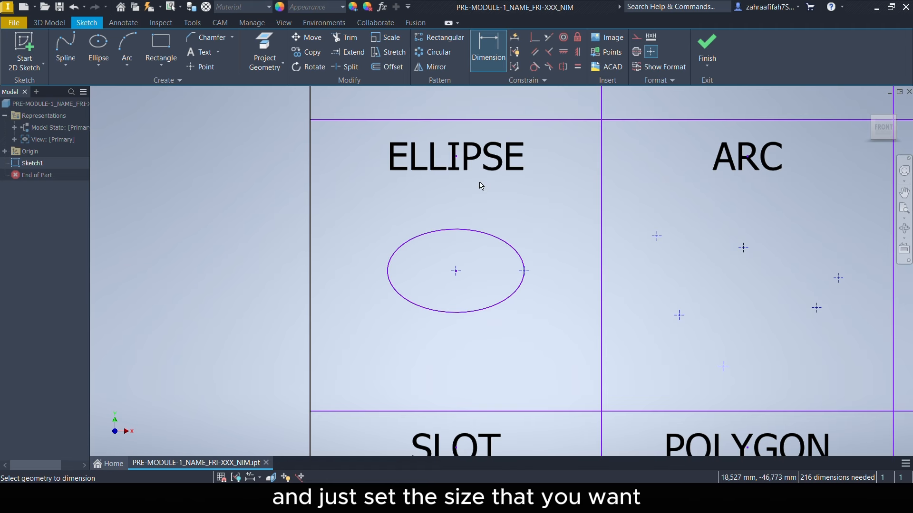
pyautogui.click(524, 272)
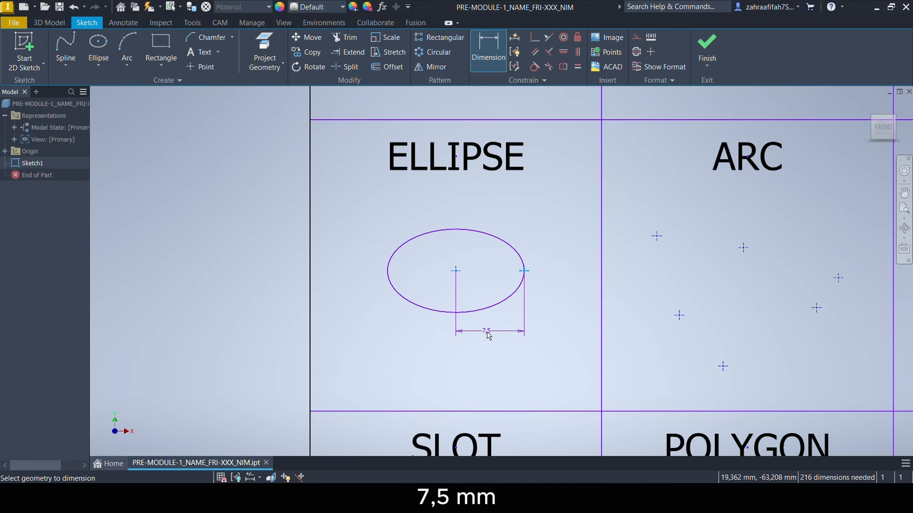
pyautogui.click(490, 337)
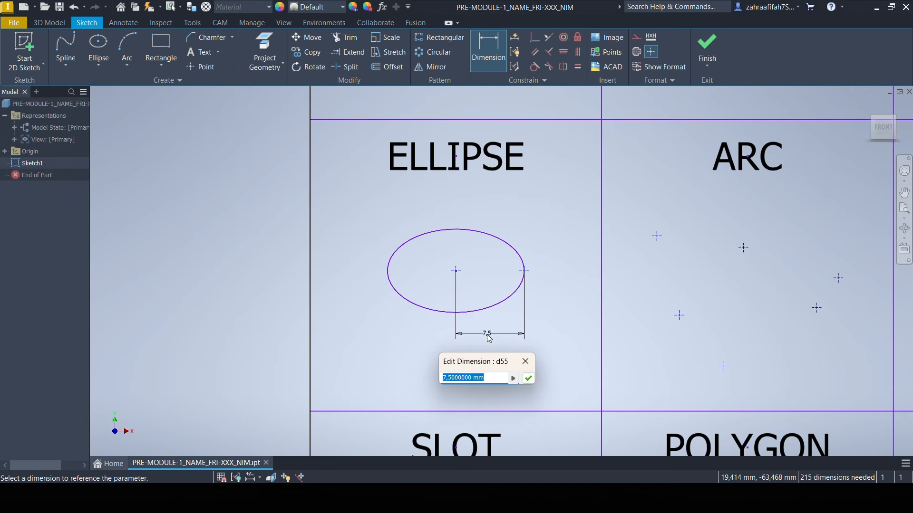
pyautogui.click(528, 379)
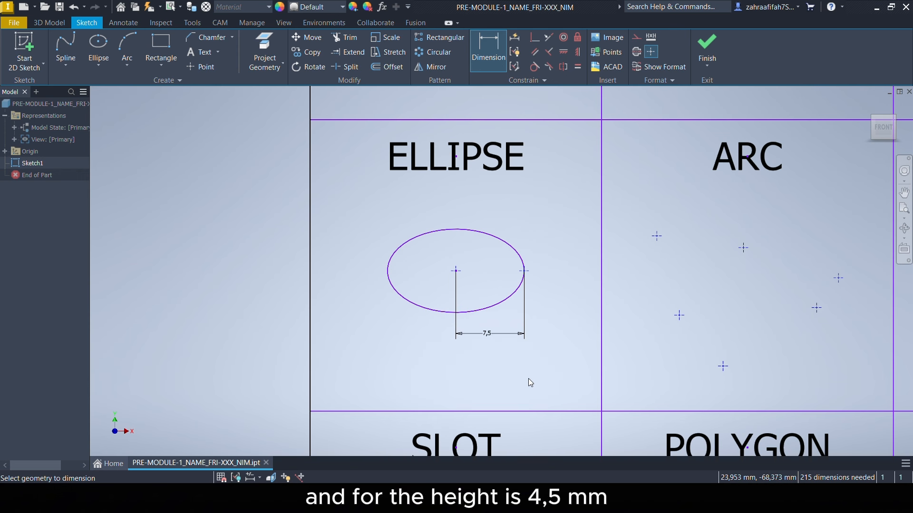
pyautogui.click(403, 296)
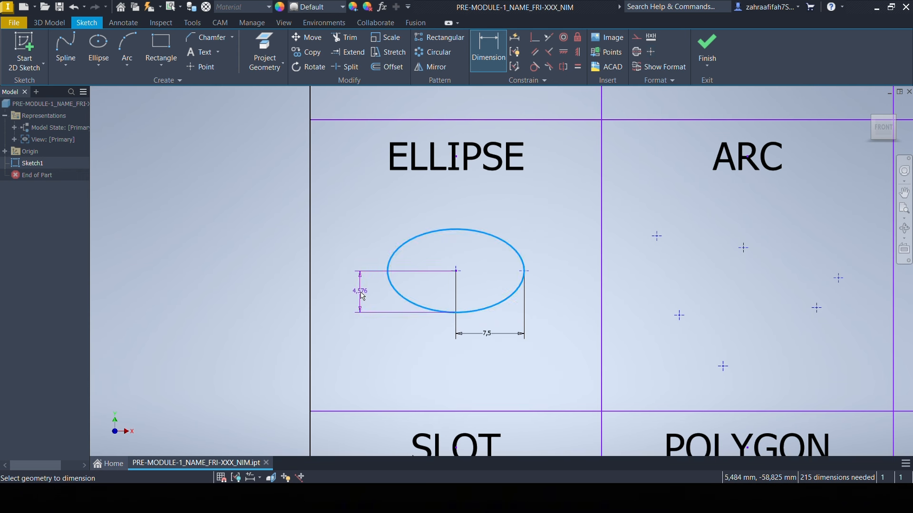
pyautogui.click(360, 291)
pyautogui.write('1,5')
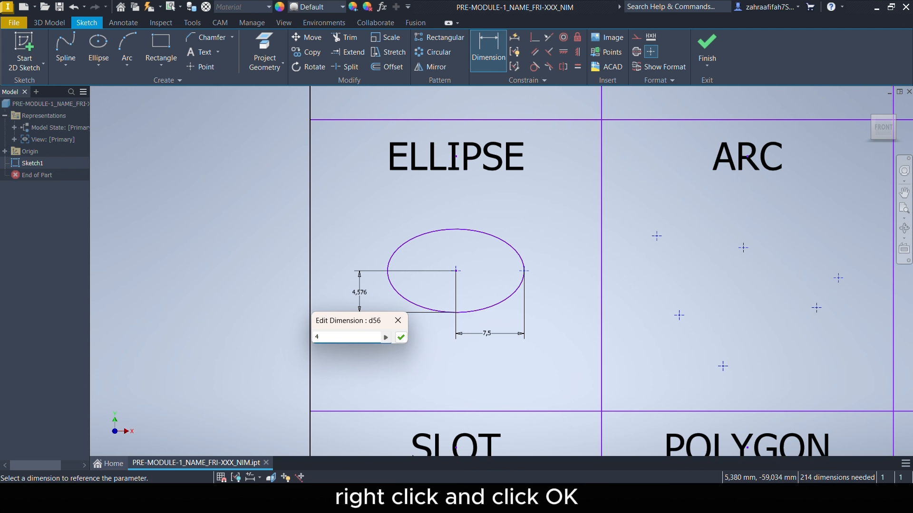
pyautogui.click(401, 337)
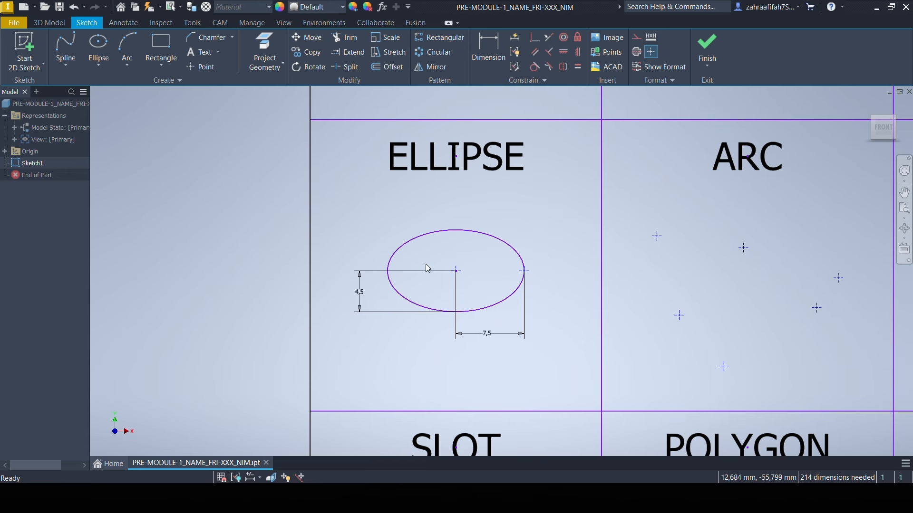
# Step: Draw a three-point arc in the ARC cell from the upper-left point to the upper-middle point, passing through the point below them, and end the command
pyautogui.moveTo(426, 264); pyautogui.dragTo(182, 256, button='middle')
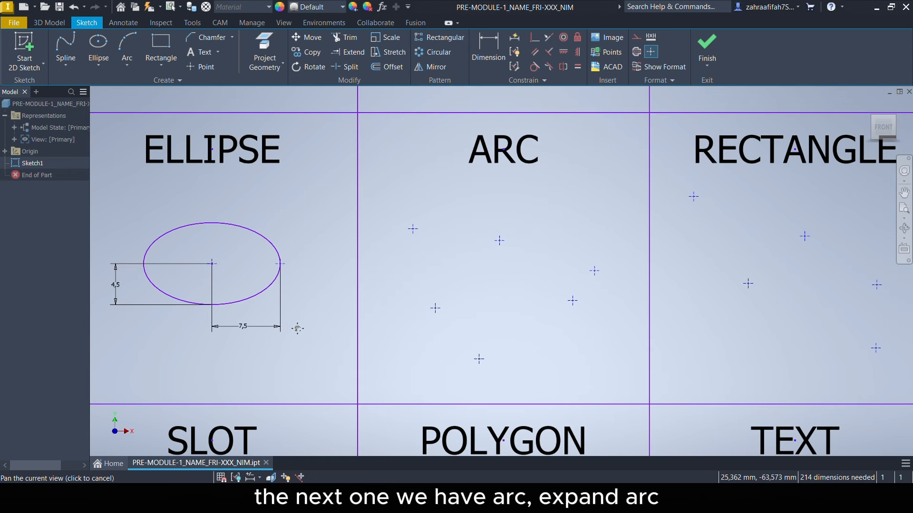
pyautogui.click(500, 152)
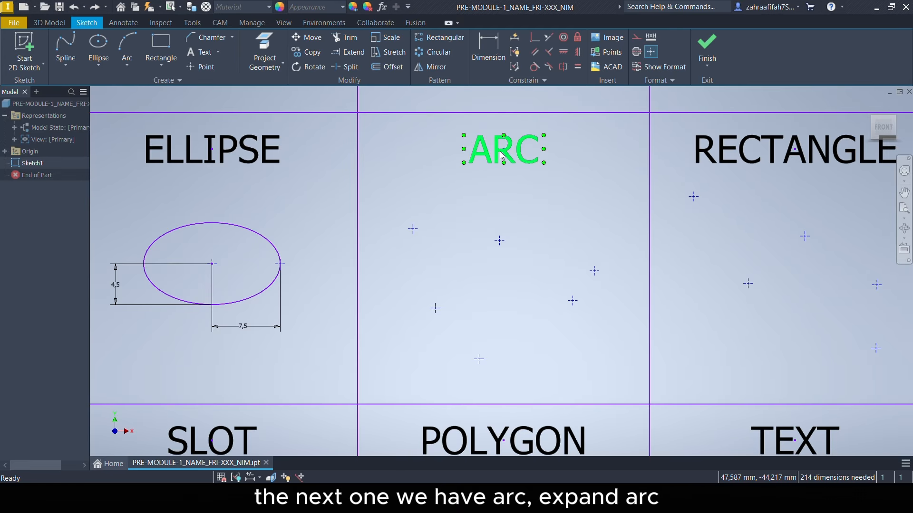
pyautogui.click(129, 66)
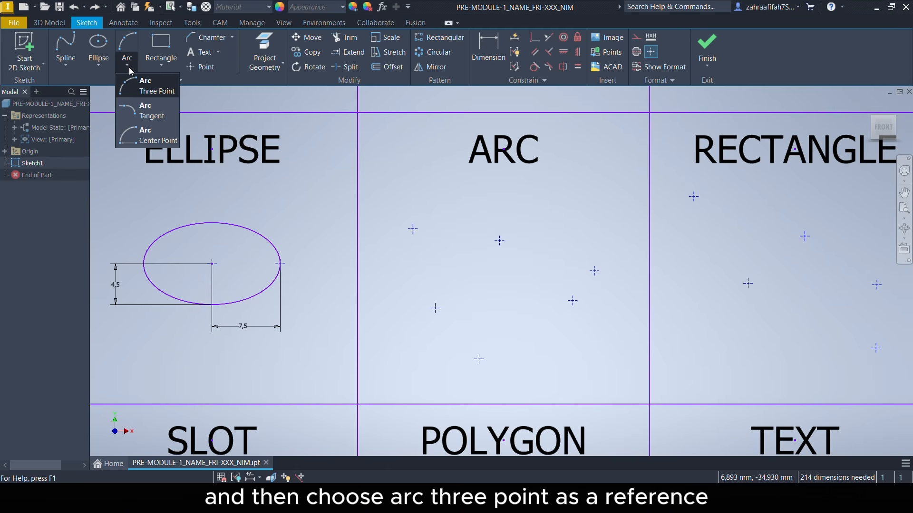
pyautogui.click(131, 90)
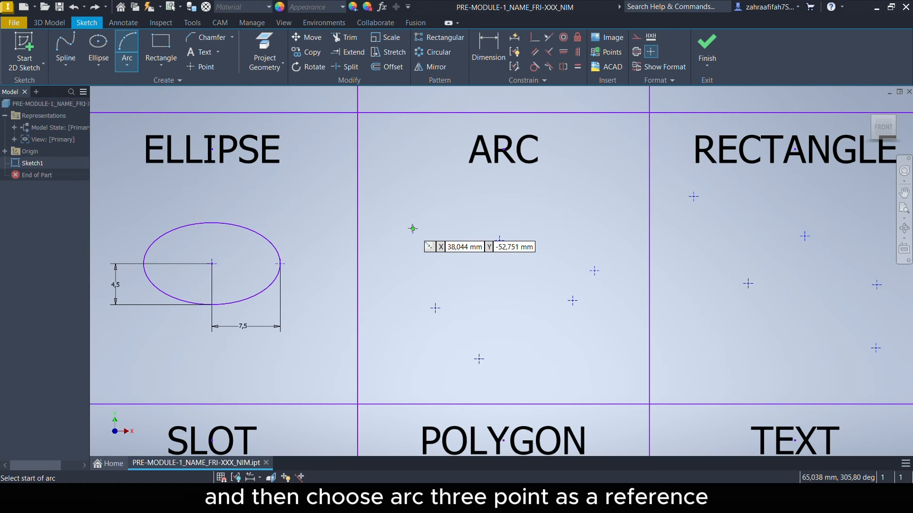
pyautogui.click(412, 229)
pyautogui.click(499, 240)
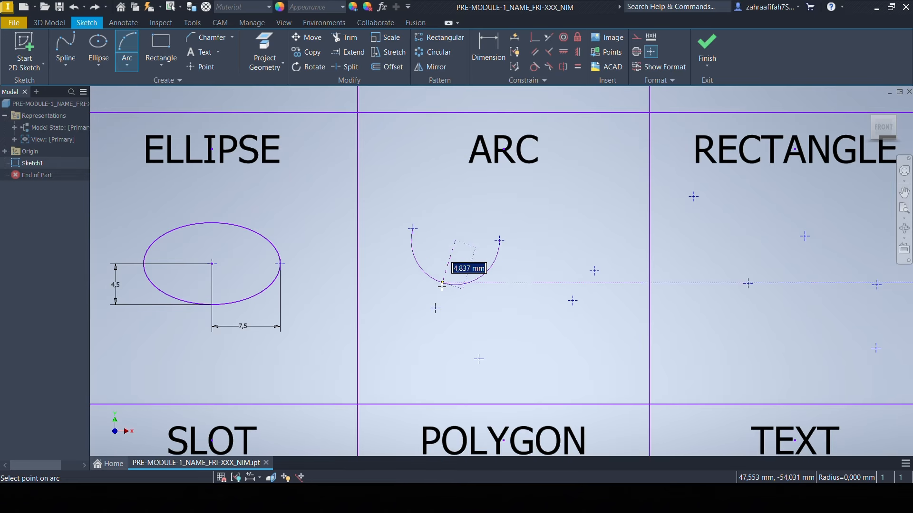
pyautogui.click(435, 308)
pyautogui.rightClick(463, 275)
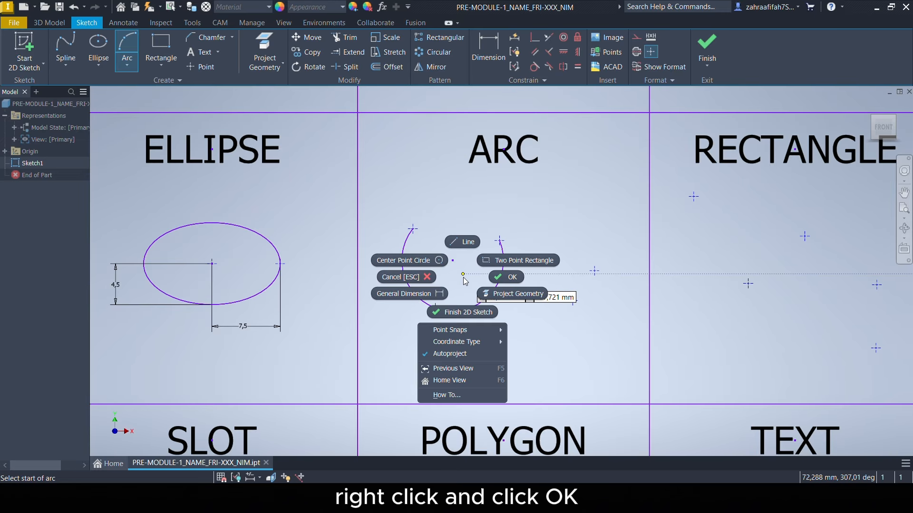
pyautogui.click(506, 278)
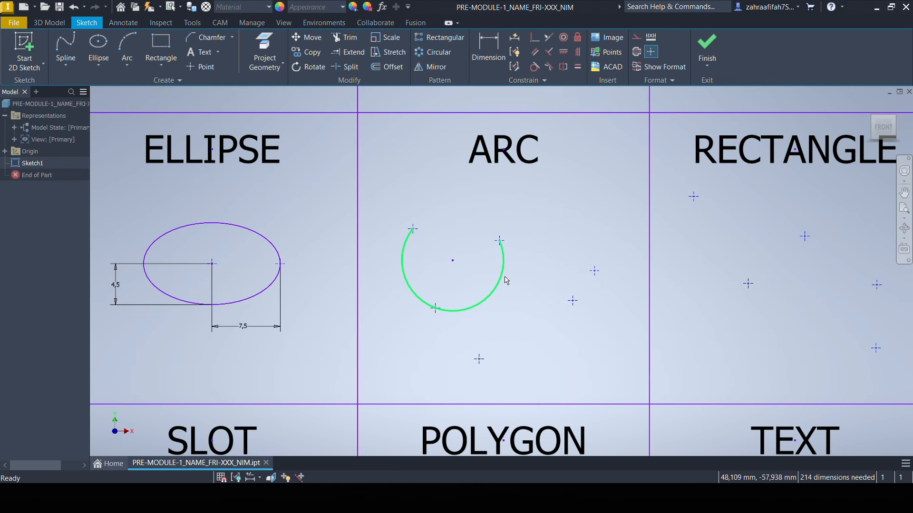
pyautogui.click(130, 65)
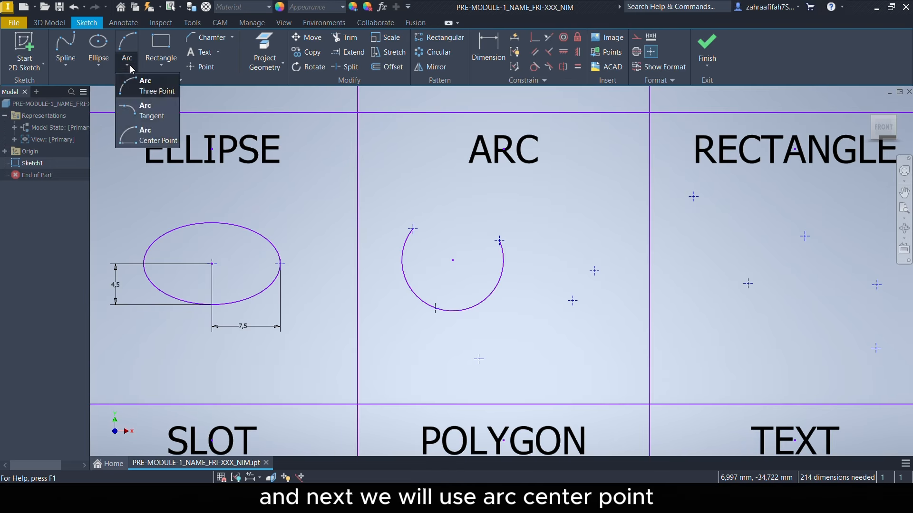
pyautogui.click(150, 137)
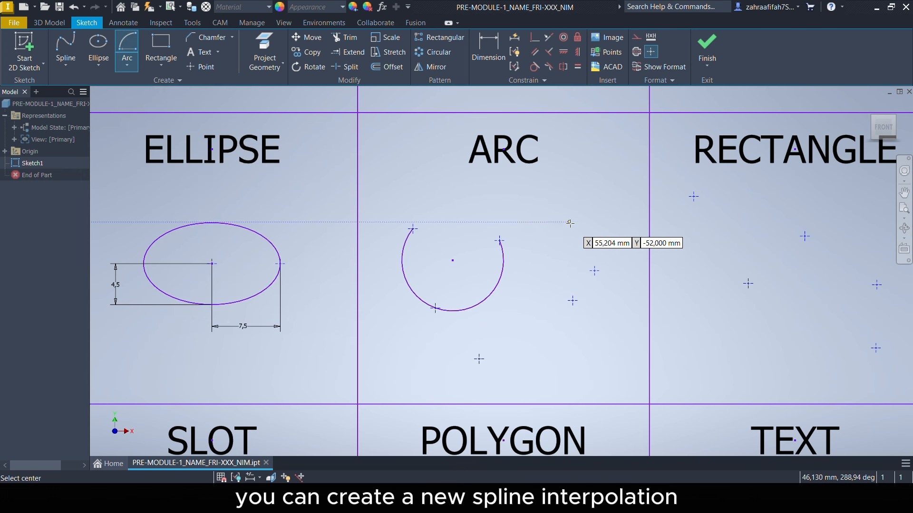
pyautogui.click(594, 271)
pyautogui.click(572, 301)
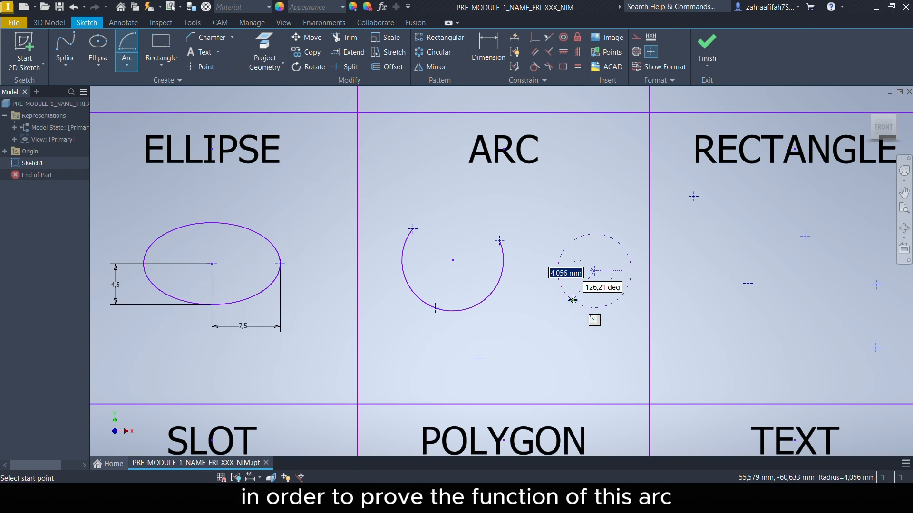
pyautogui.rightClick(594, 288)
pyautogui.click(551, 281)
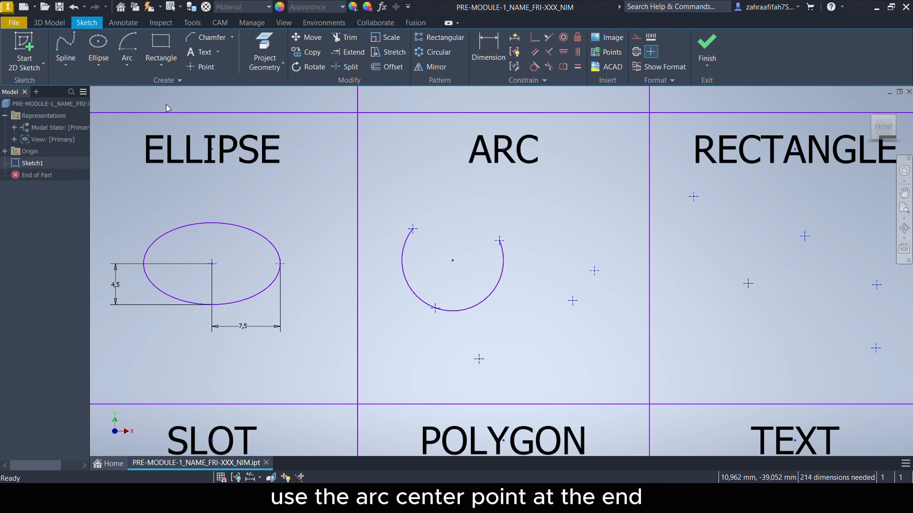
# Step: Draw a center-point arc in the ARC cell, centred on the lower of the two right points, starting at the upper one, with a 180 degree sweep
pyautogui.click(127, 50)
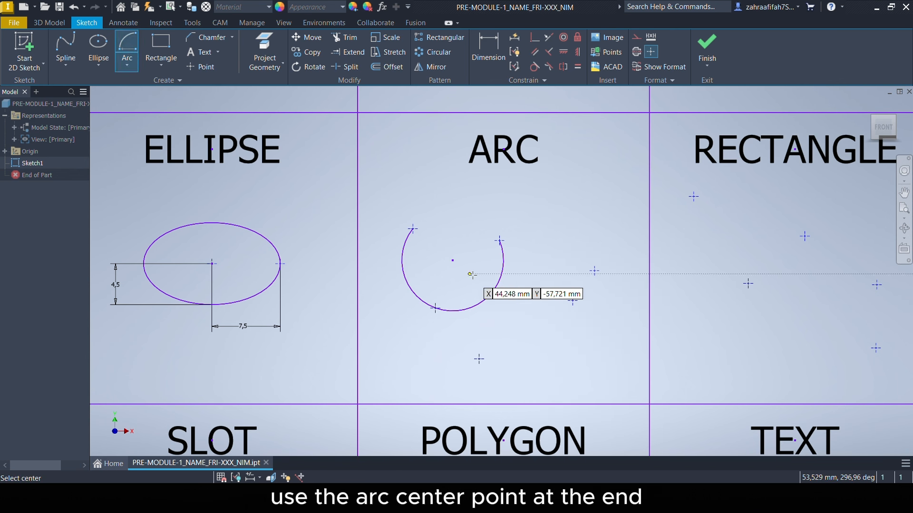
pyautogui.click(573, 301)
pyautogui.click(594, 271)
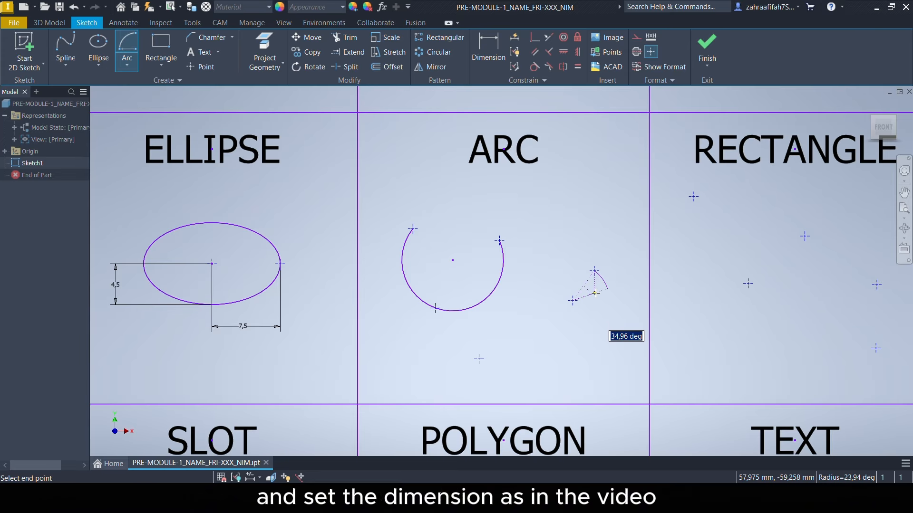
pyautogui.write('1')
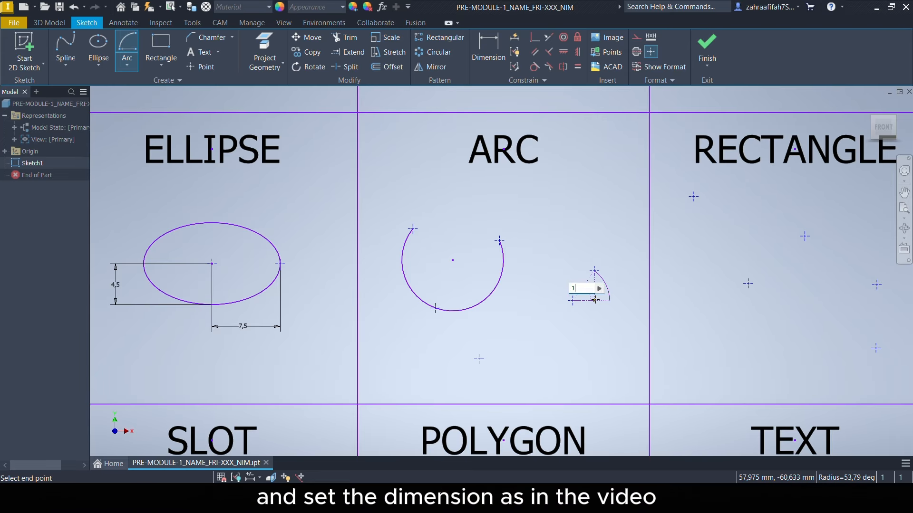
pyautogui.write('80')
pyautogui.press('Return')
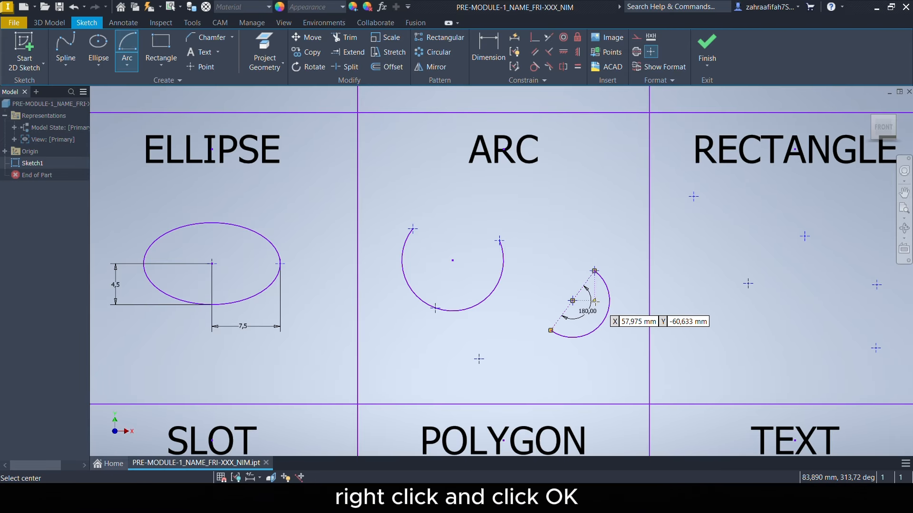
pyautogui.rightClick(588, 301)
pyautogui.click(618, 300)
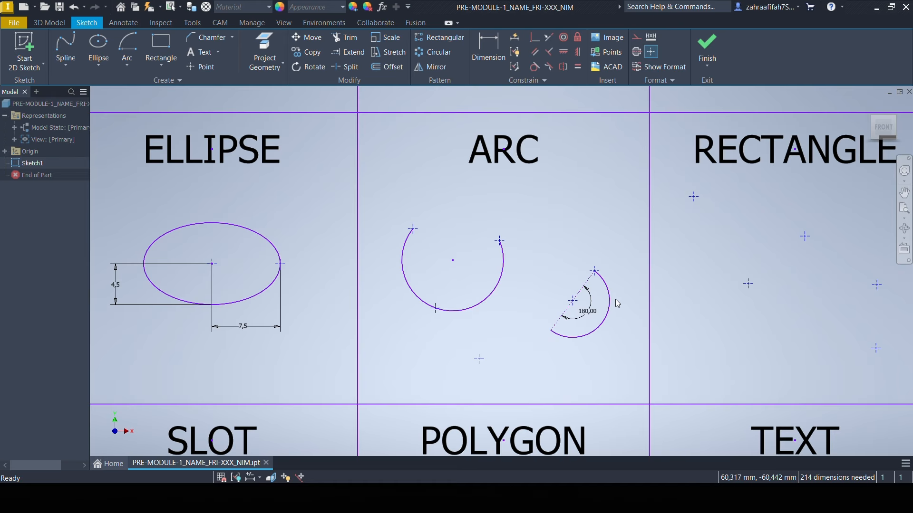
# Step: Draw a tangent arc of about 8 mm radius from the free end of the 180 degree arc to the lowest point in the ARC cell
pyautogui.click(129, 69)
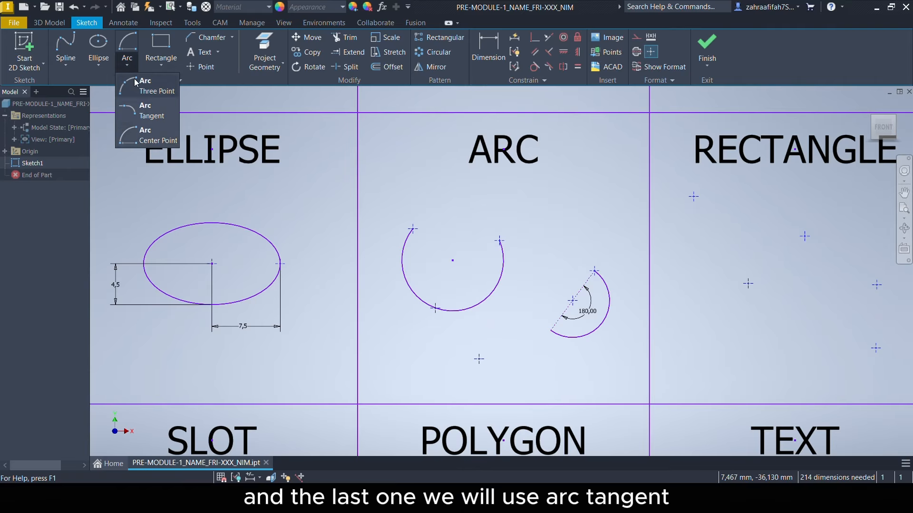
pyautogui.click(138, 114)
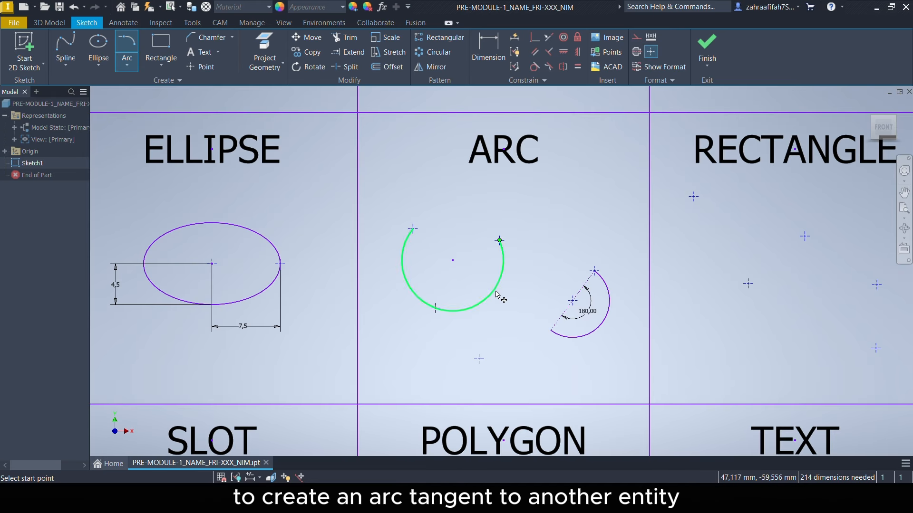
pyautogui.click(550, 329)
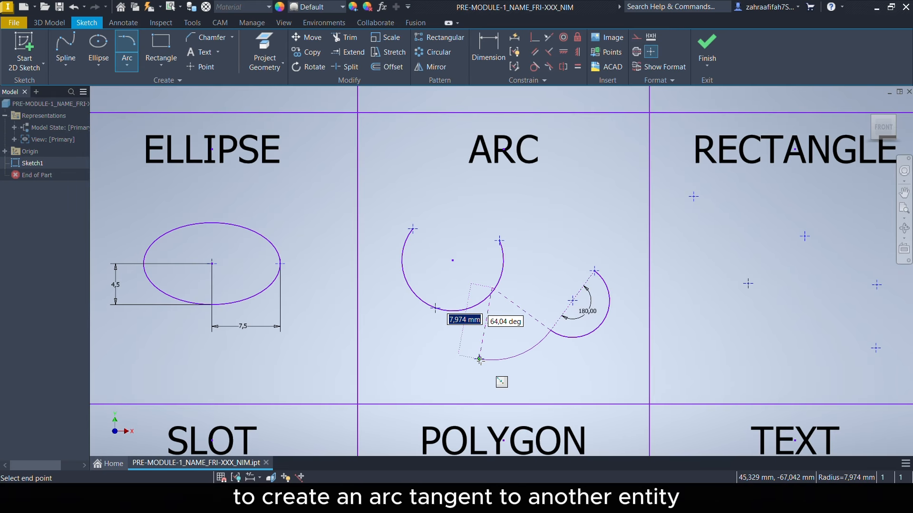
pyautogui.click(480, 360)
pyautogui.rightClick(508, 332)
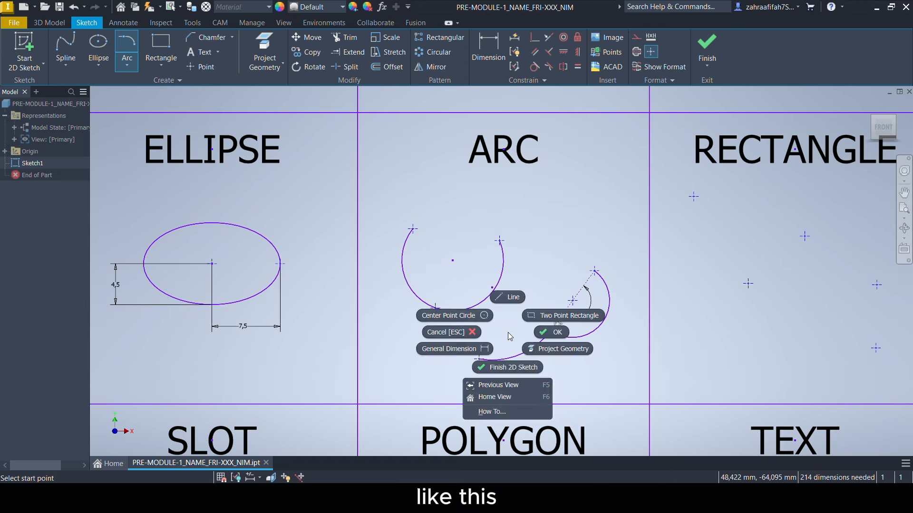
pyautogui.click(549, 333)
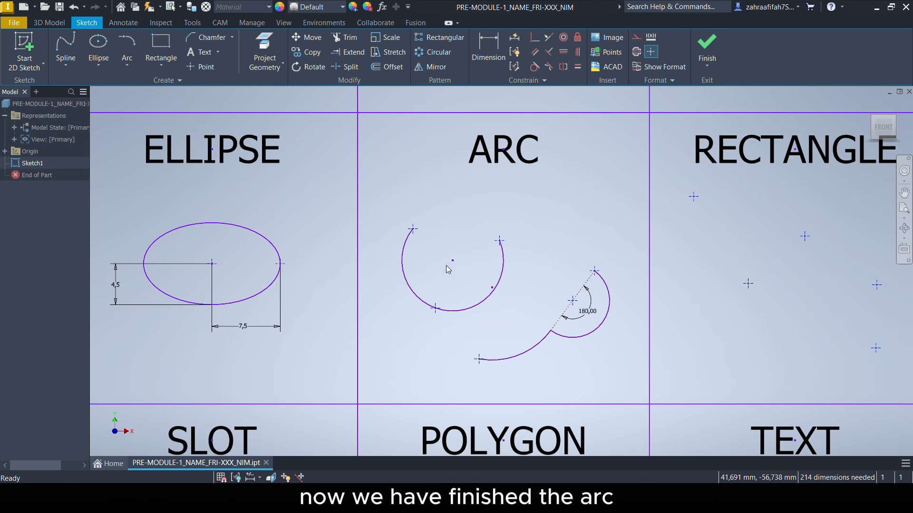
# Step: Draw a two-point rectangle of about 12,2 by 4,4 mm between the two upper points in the RECTANGLE cell, and end the command
pyautogui.moveTo(626, 280); pyautogui.dragTo(338, 275, button='middle')
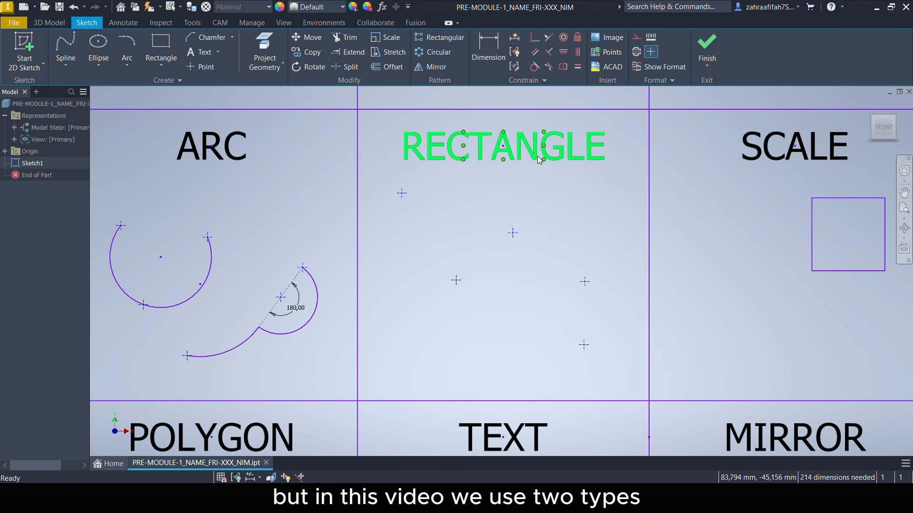
pyautogui.click(162, 65)
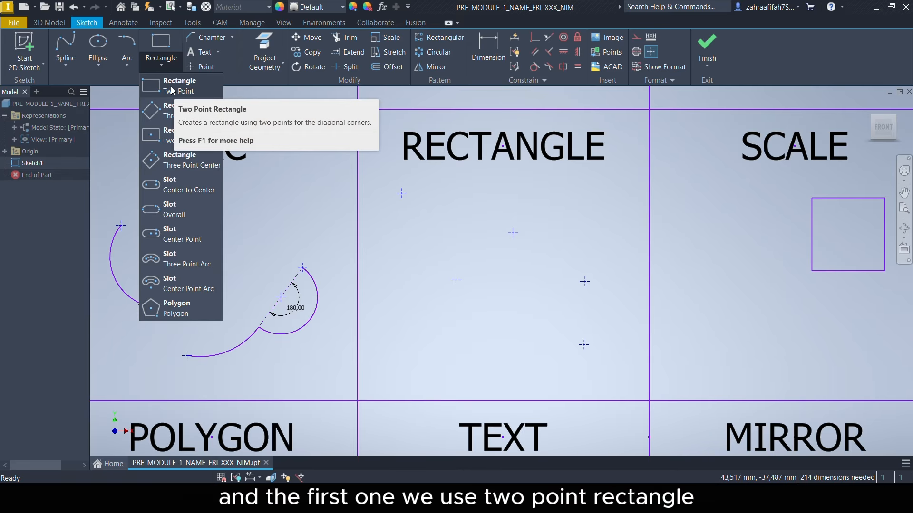
pyautogui.click(172, 91)
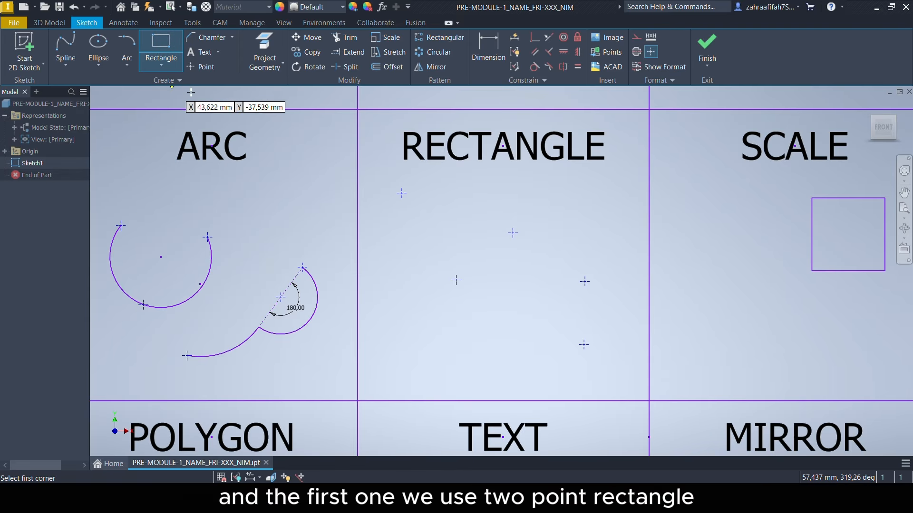
pyautogui.click(401, 193)
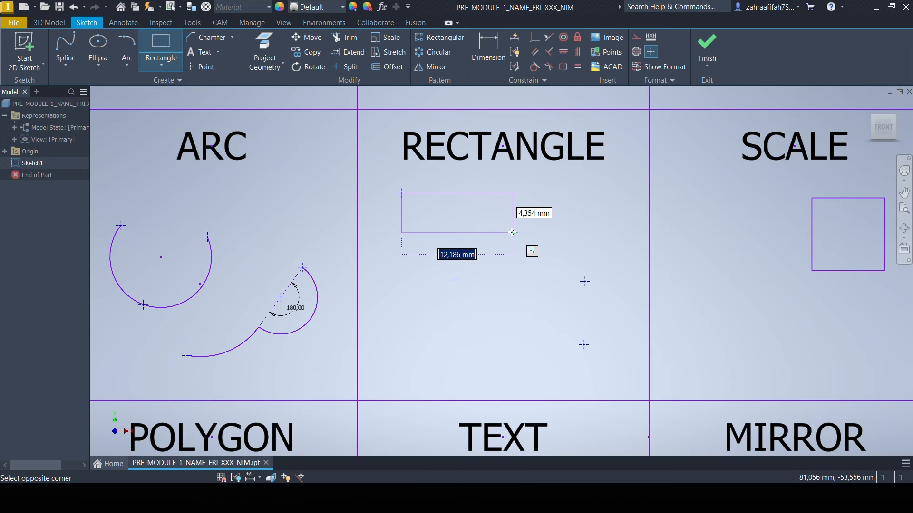
pyautogui.click(513, 233)
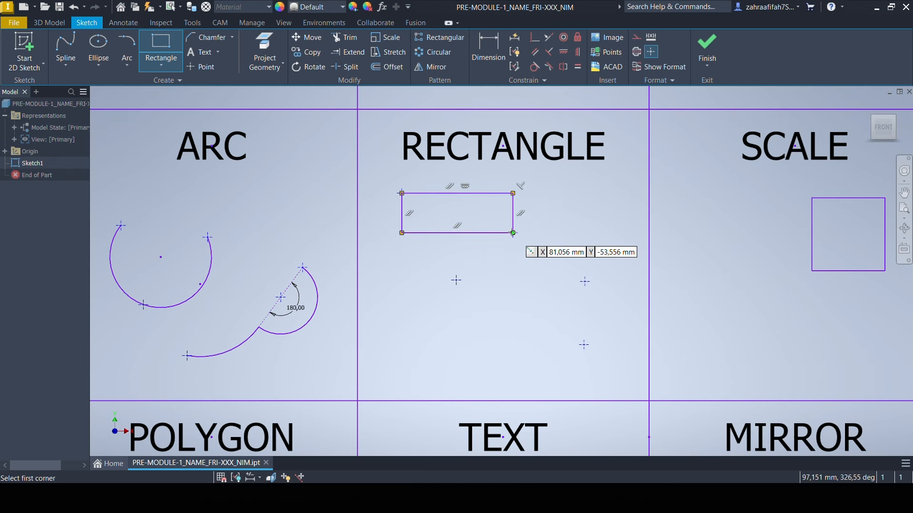
pyautogui.rightClick(513, 232)
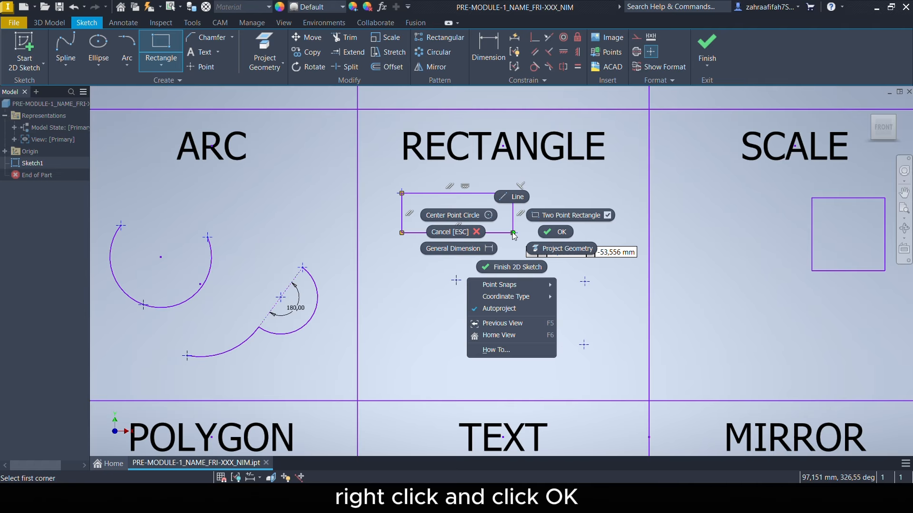
pyautogui.click(554, 232)
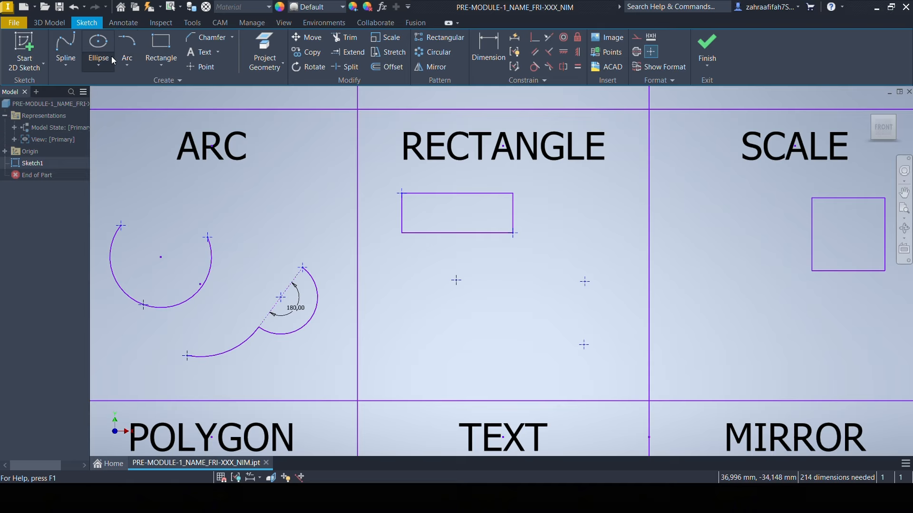
# Step: Draw a three-point rectangle through the three lower points in the RECTANGLE cell, its upper edge joining the first two, and end the command
pyautogui.click(152, 65)
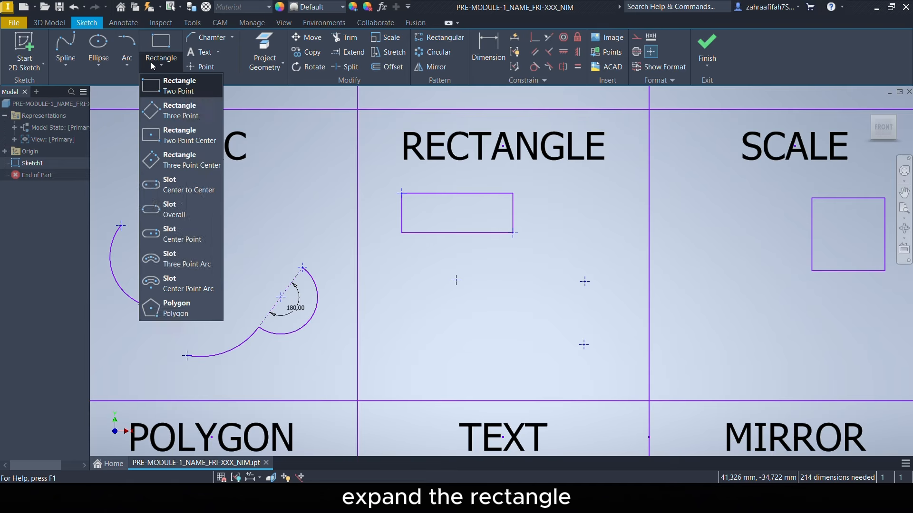
pyautogui.click(168, 113)
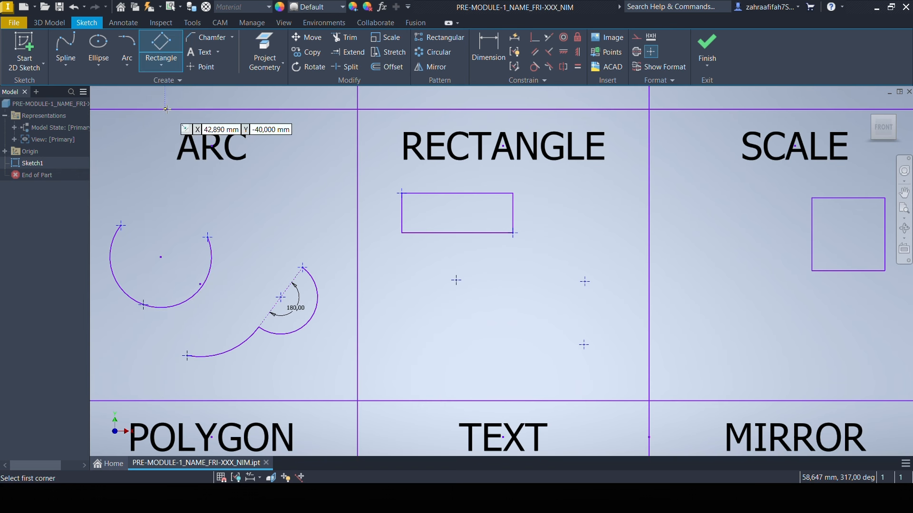
pyautogui.click(456, 280)
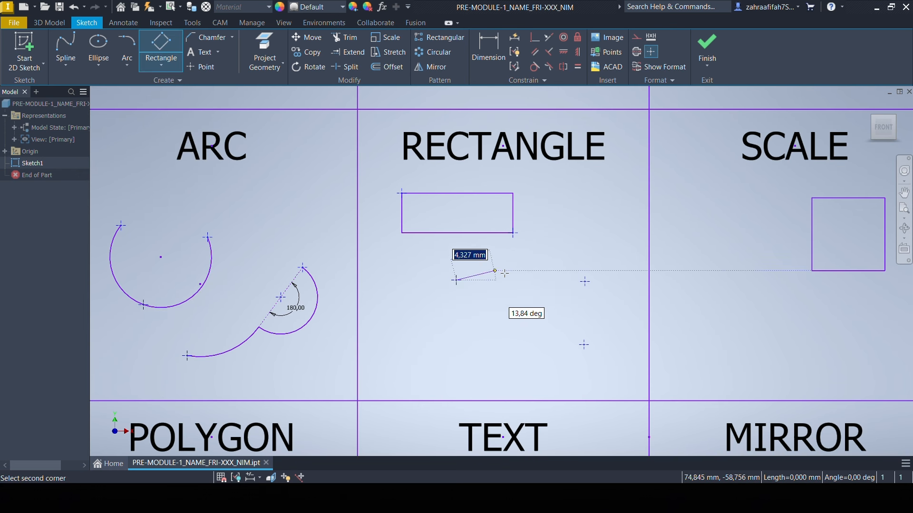
pyautogui.click(585, 281)
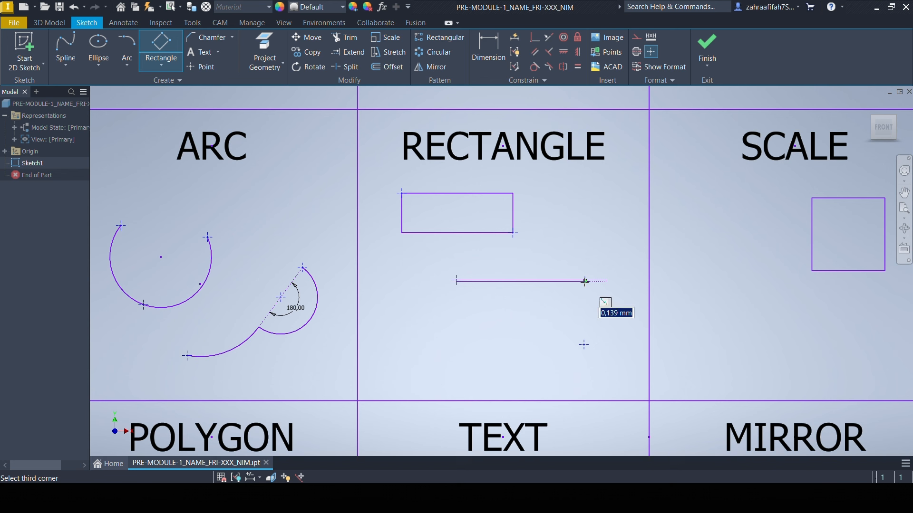
pyautogui.click(583, 345)
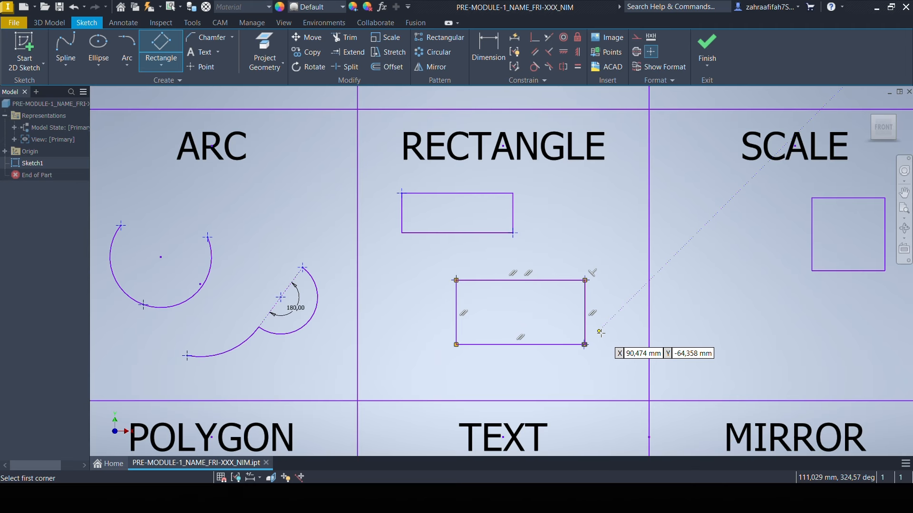
pyautogui.press('Escape')
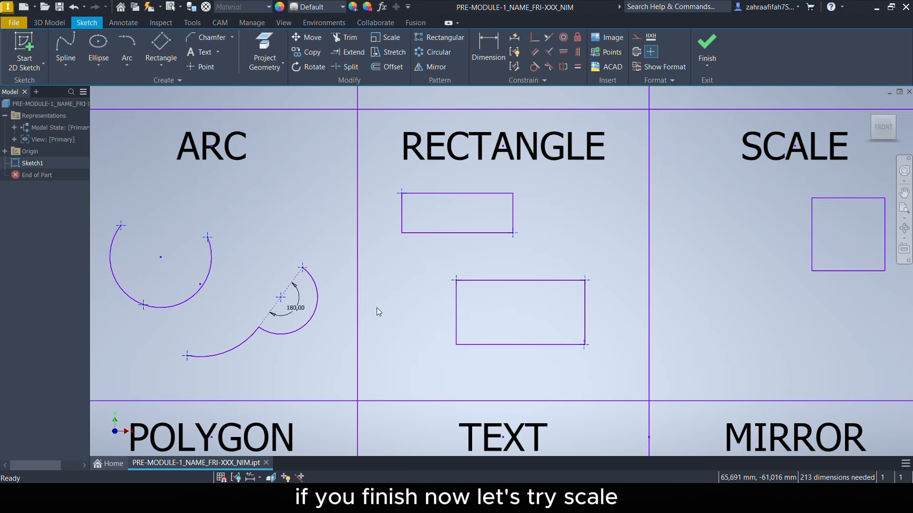
pyautogui.moveTo(540, 258); pyautogui.dragTo(214, 252, button='middle')
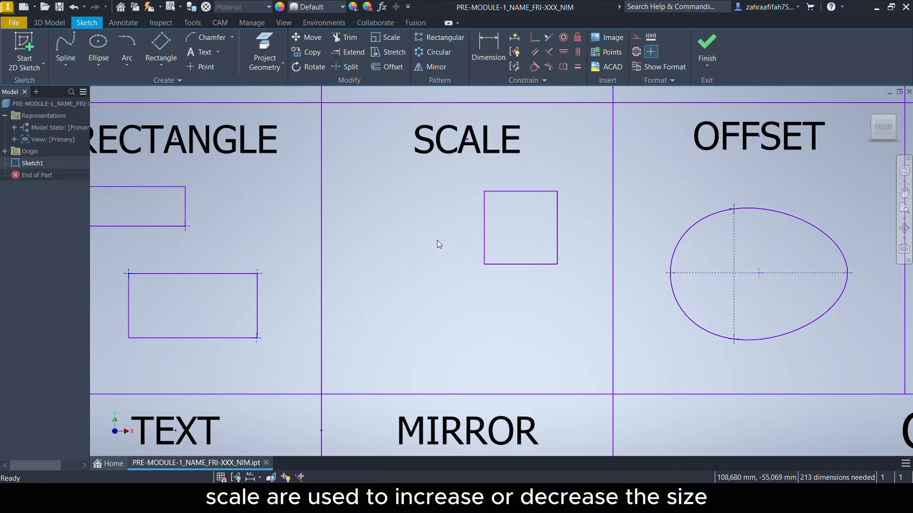
# Step: Scale the square in the SCALE cell by a factor of 2,5, using its upper-right corner as the base point
pyautogui.scroll(-2, 482, 161)
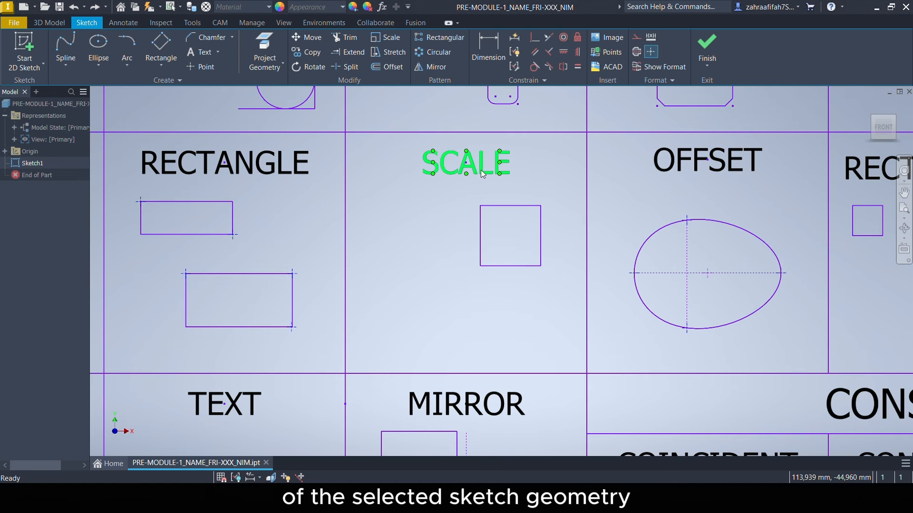
pyautogui.click(376, 39)
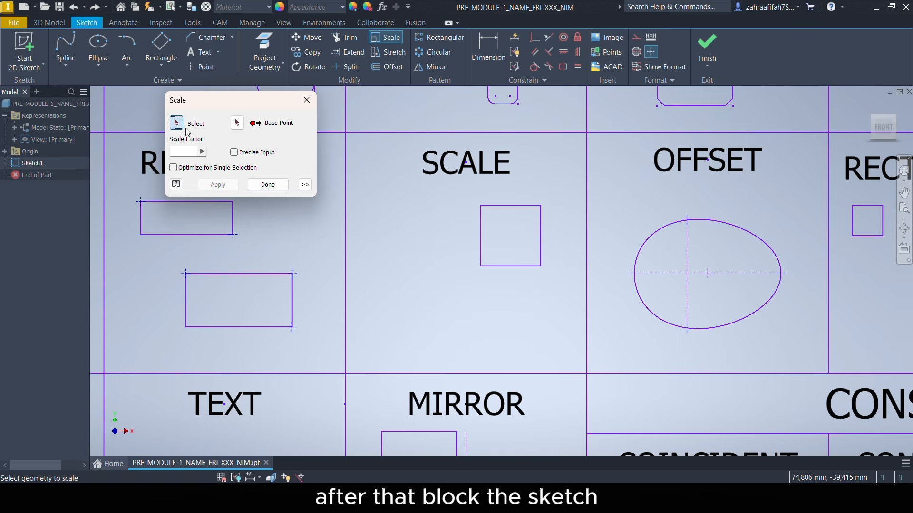
pyautogui.moveTo(465, 199); pyautogui.dragTo(566, 285)
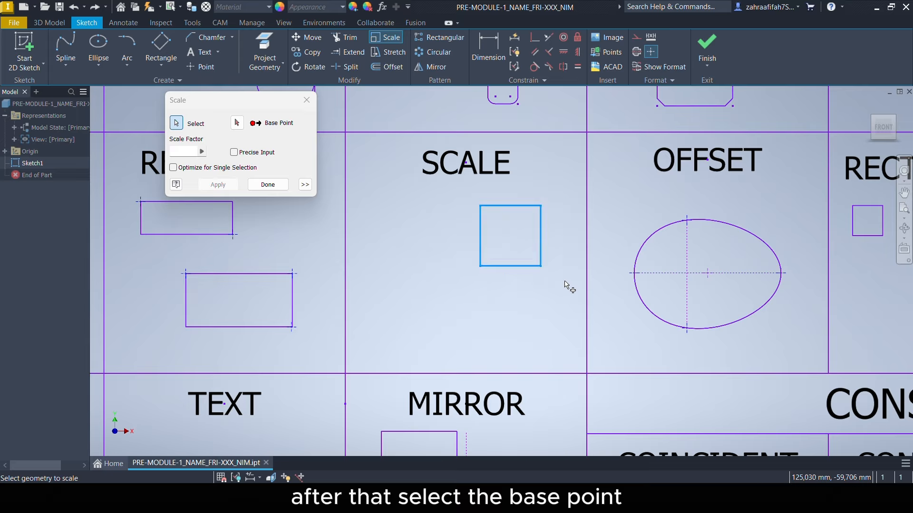
pyautogui.click(236, 122)
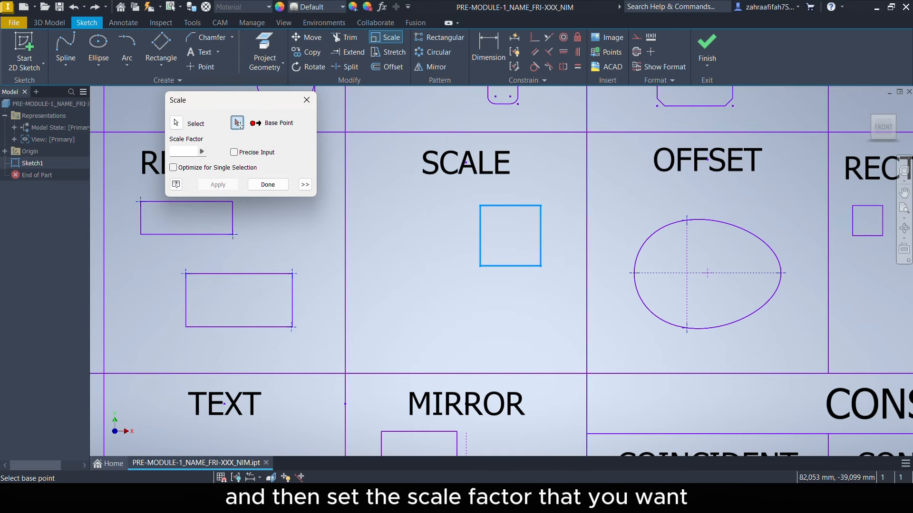
pyautogui.click(541, 206)
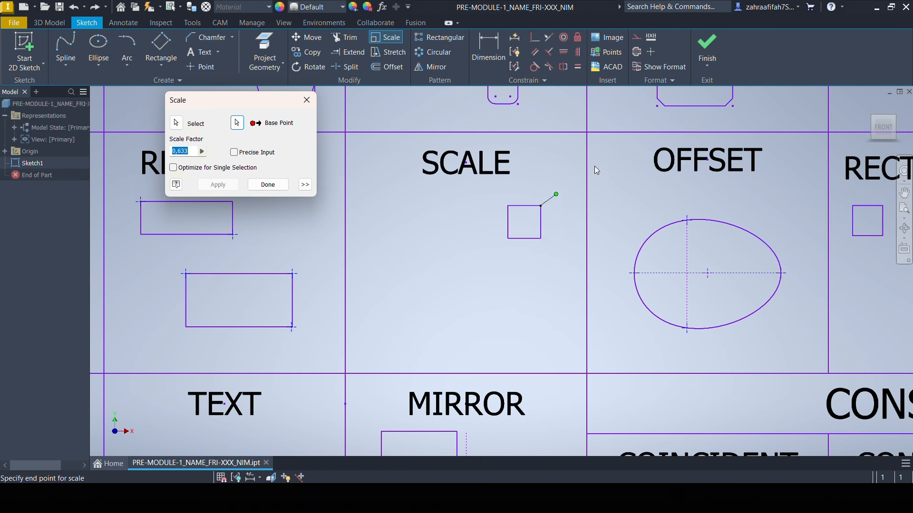
pyautogui.write('2')
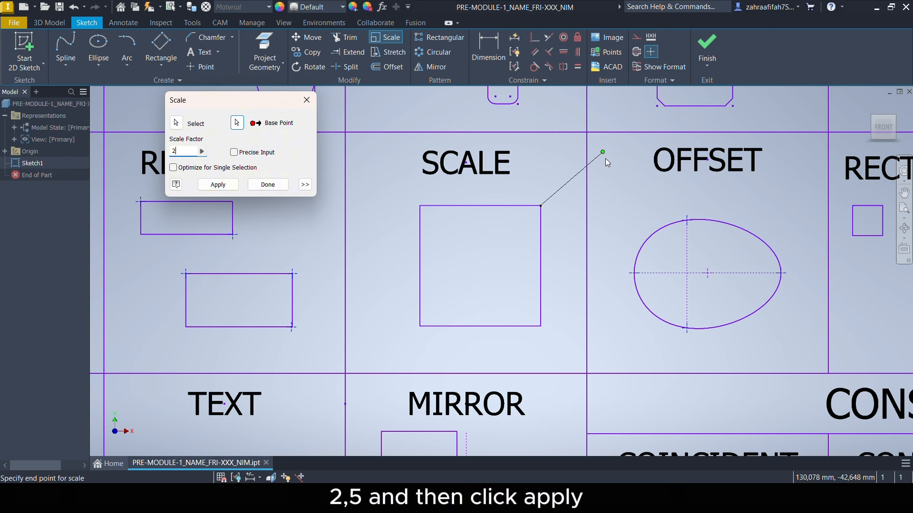
pyautogui.write(',5')
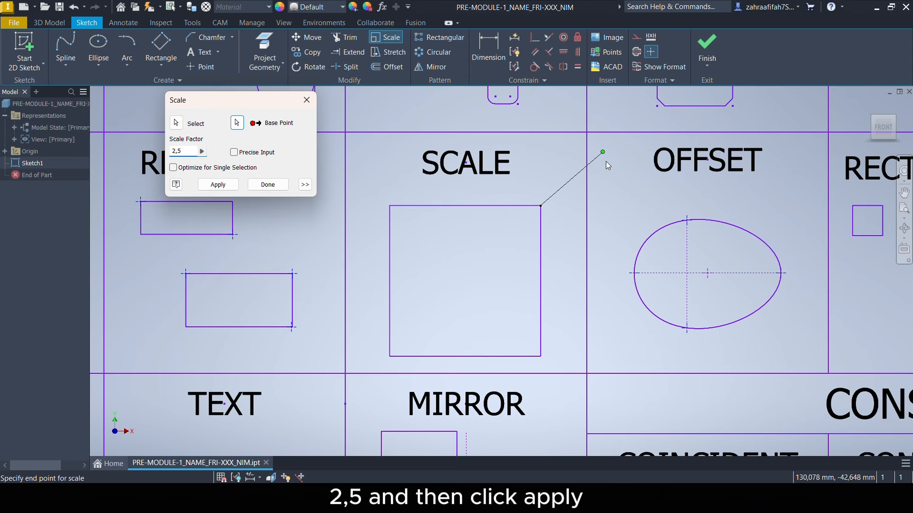
pyautogui.click(213, 183)
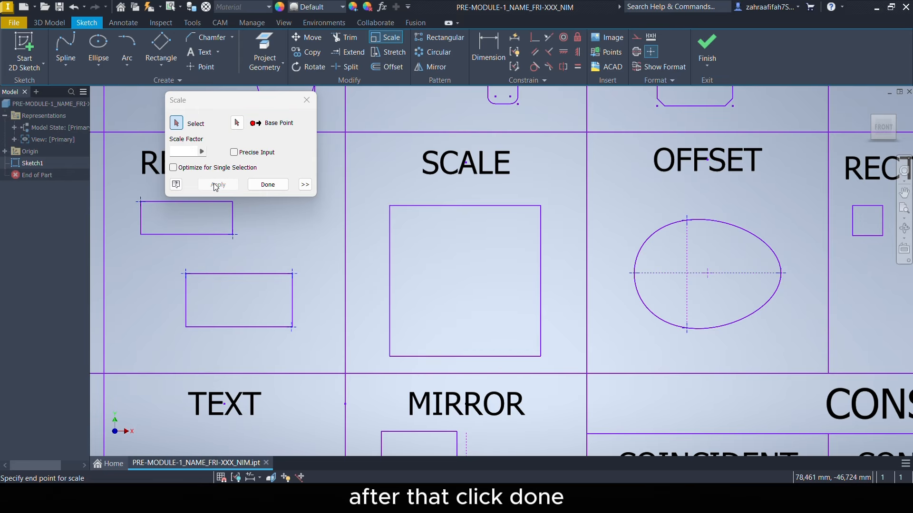
pyautogui.click(257, 186)
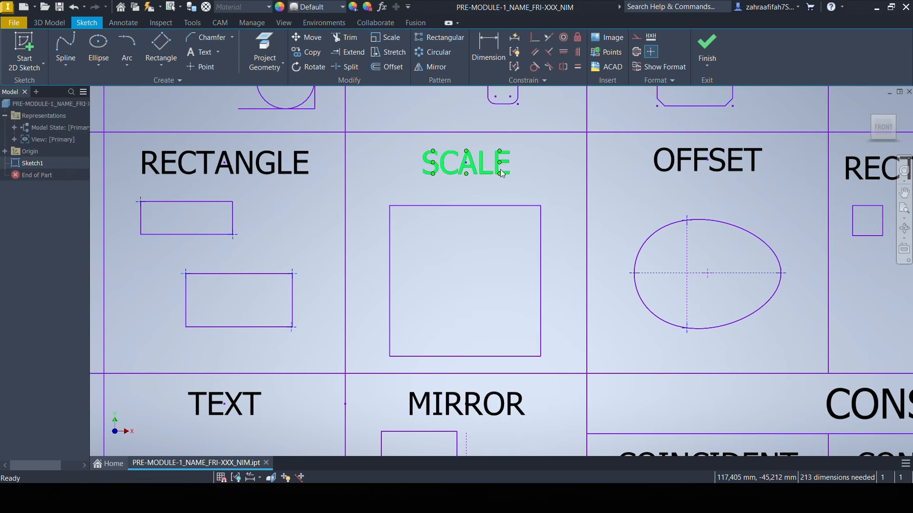
# Step: Offset the egg-shaped closed curve in the OFFSET cell inward by 2 mm
pyautogui.moveTo(546, 257); pyautogui.dragTo(299, 259, button='middle')
pyautogui.click(470, 174)
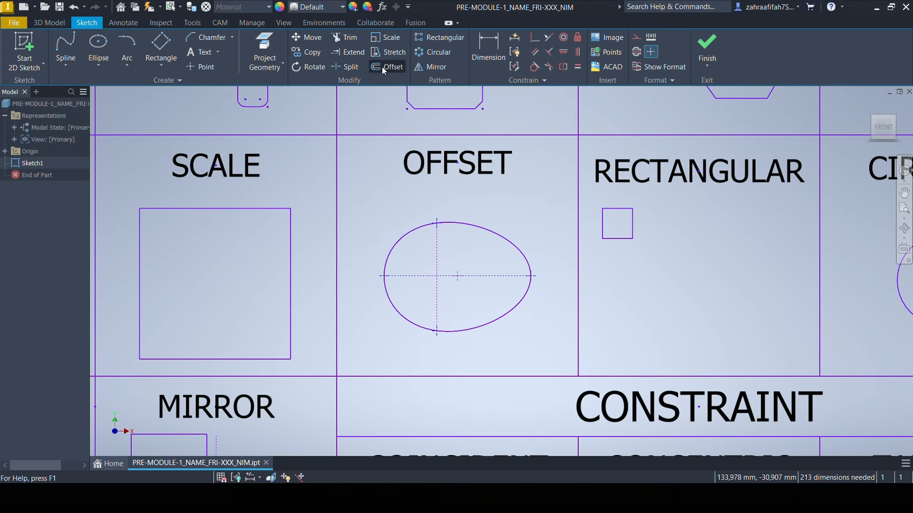
pyautogui.click(377, 69)
pyautogui.click(388, 70)
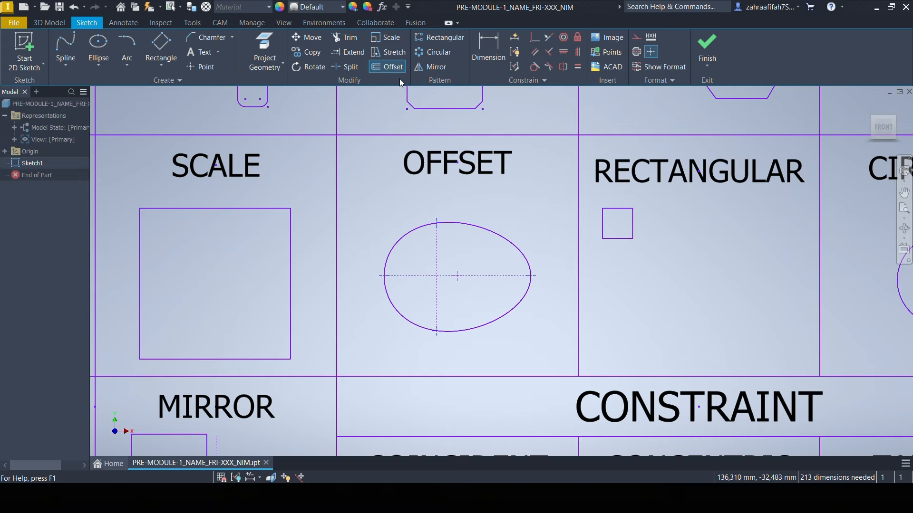
pyautogui.click(483, 233)
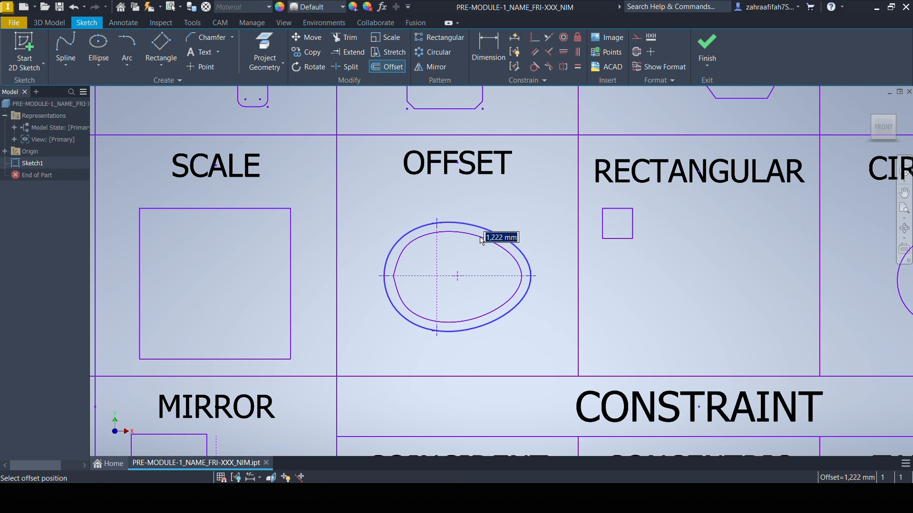
pyautogui.write('2')
pyautogui.press('Return')
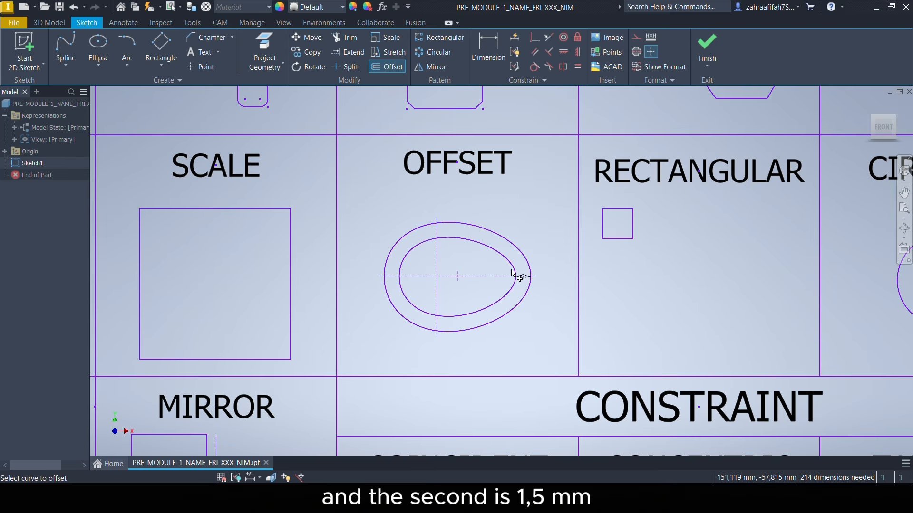
# Step: Offset the outer egg-shaped curve inward by 1,5 mm as well, and end the Offset command
pyautogui.click(526, 266)
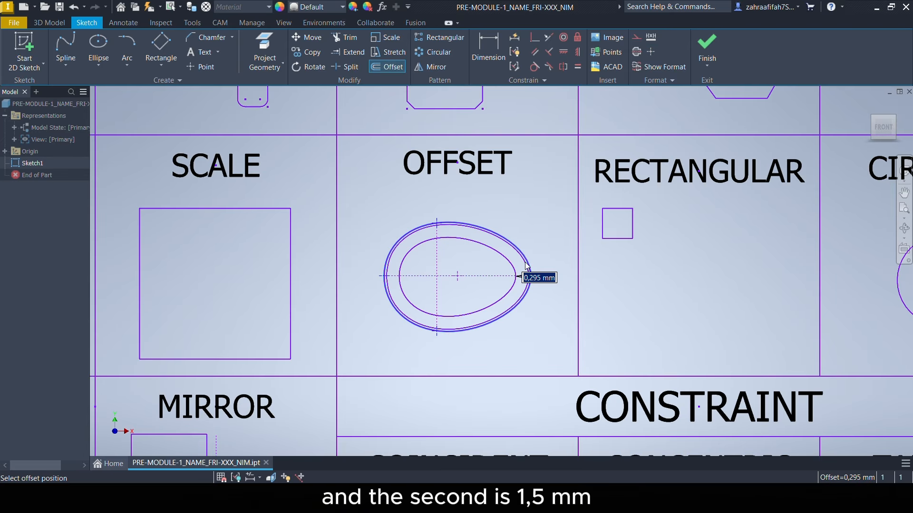
pyautogui.write('1,500')
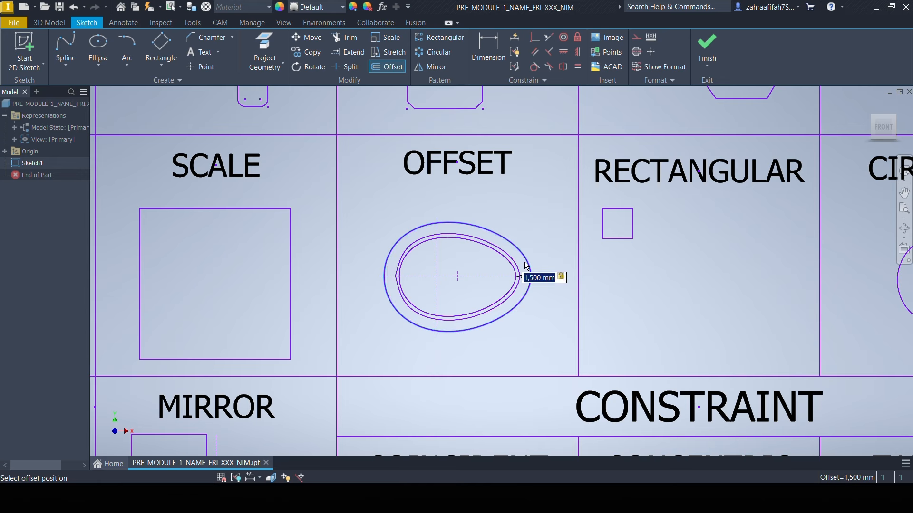
pyautogui.press('Return')
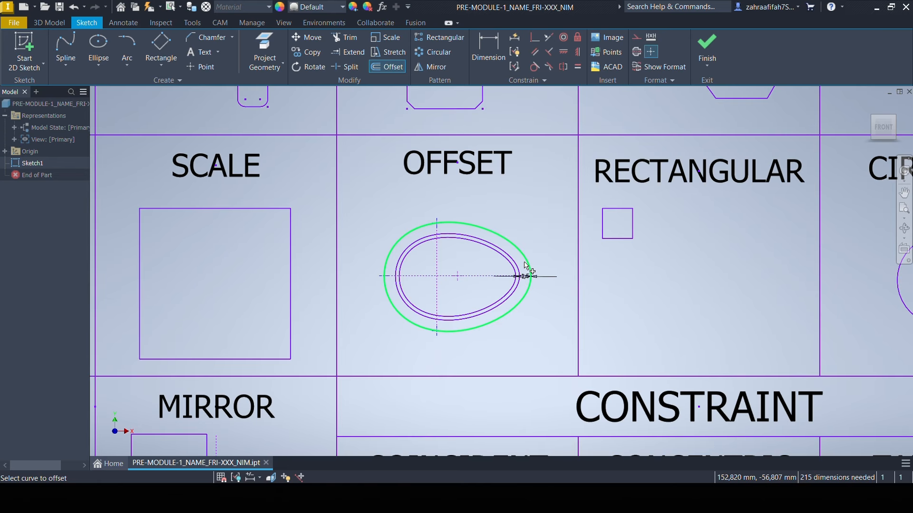
pyautogui.rightClick(523, 279)
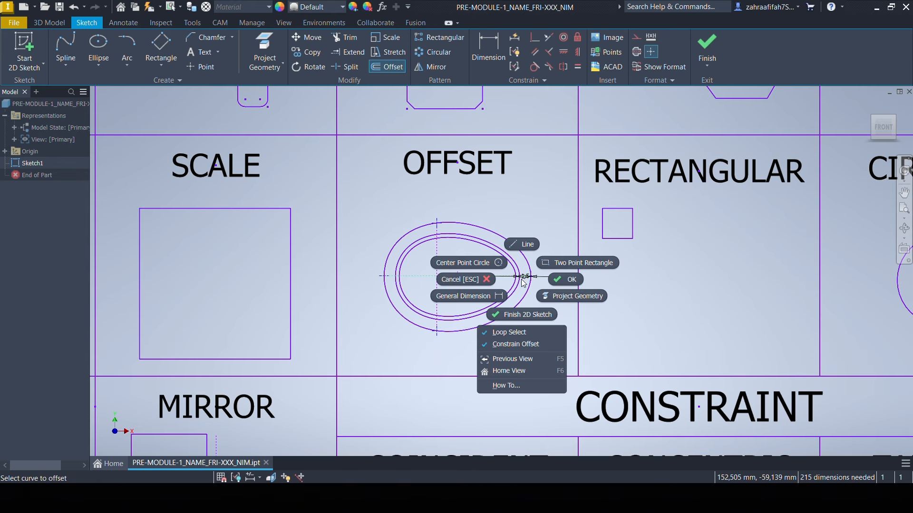
pyautogui.click(560, 281)
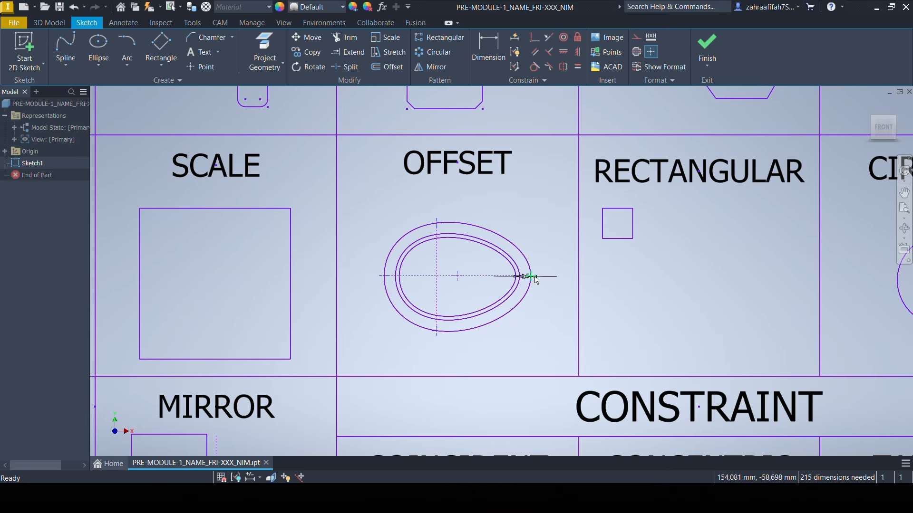
# Step: Delete the overlapping offset dimensions in the OFFSET cell and dimension the gap between the outer and middle curves
pyautogui.scroll(5, 526, 278)
pyautogui.press('Delete')
pyautogui.click(487, 51)
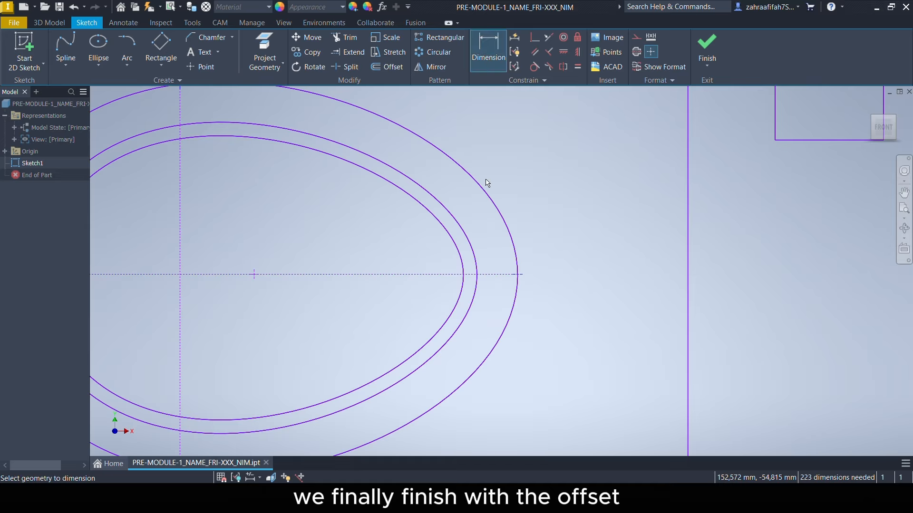
pyautogui.click(476, 261)
pyautogui.click(444, 270)
pyautogui.click(485, 311)
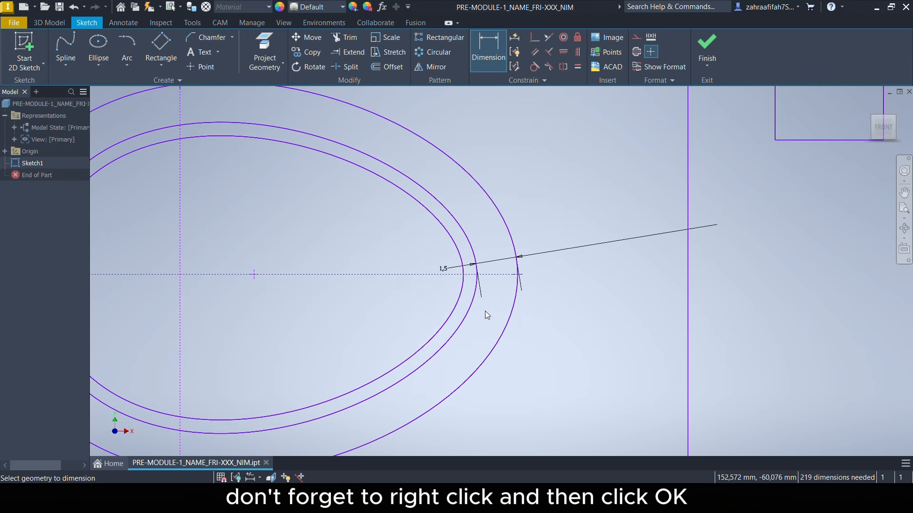
# Step: Dimension the gap between the innermost and outer egg-shaped curves, and end the Dimension command
pyautogui.click(462, 290)
pyautogui.click(495, 281)
pyautogui.click(536, 317)
pyautogui.press('Escape')
# Step: Start a rectangular pattern of the small square in the RECTANGULAR cell, with direction 1 along its lower edge, flipped to point right
pyautogui.scroll(-5, 589, 229)
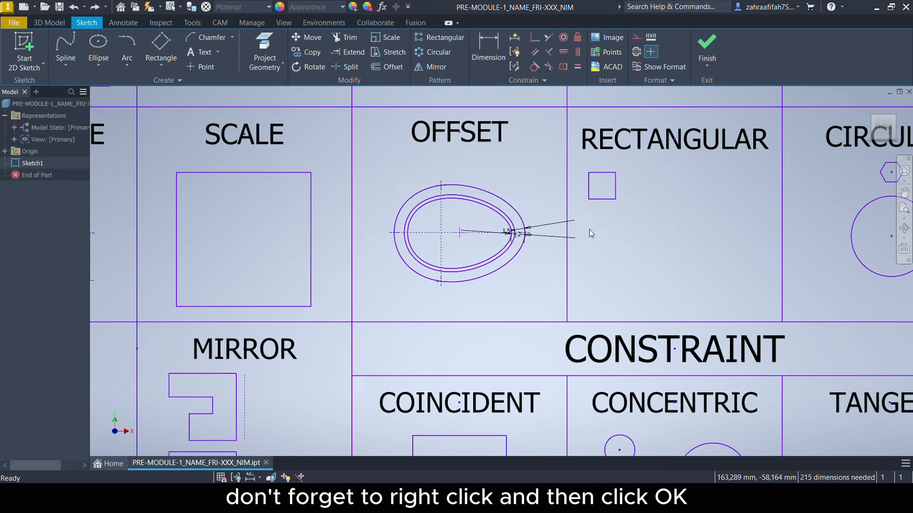
pyautogui.moveTo(598, 223); pyautogui.dragTo(437, 250, button='middle')
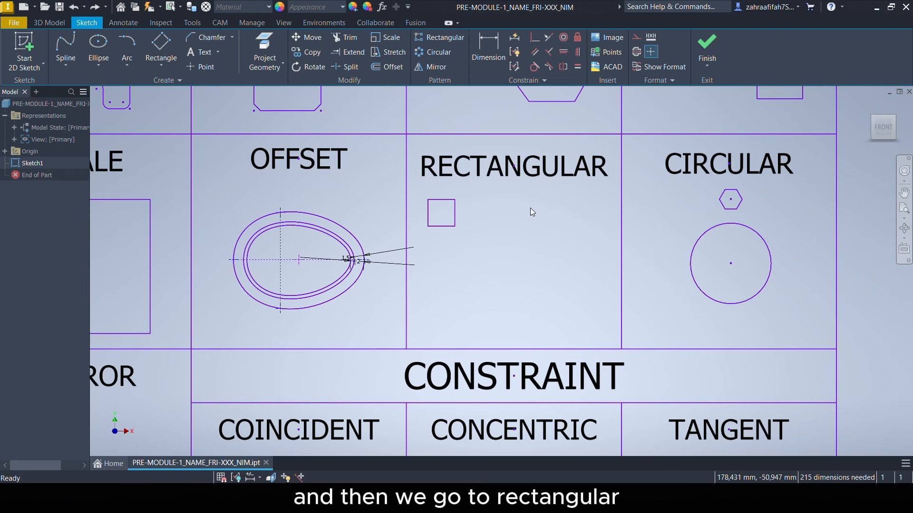
pyautogui.scroll(4, 530, 207)
pyautogui.scroll(-2, 530, 207)
pyautogui.click(538, 171)
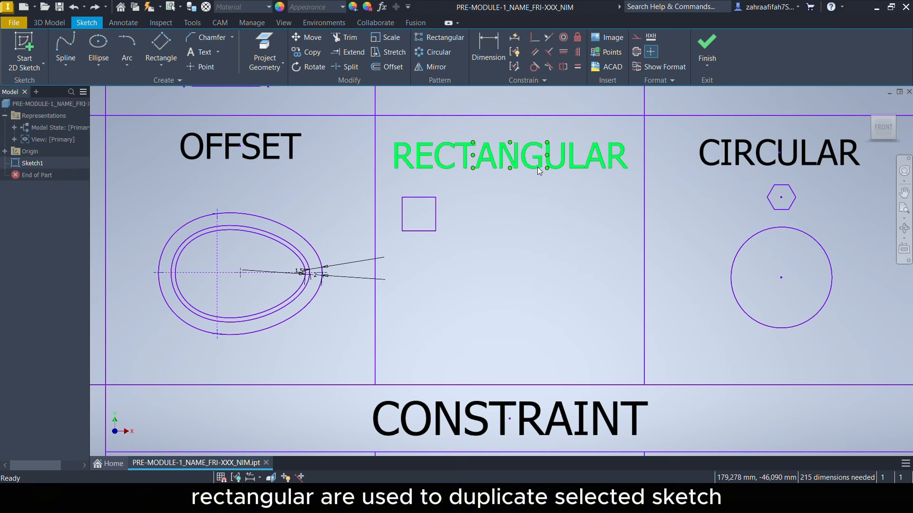
pyautogui.click(437, 44)
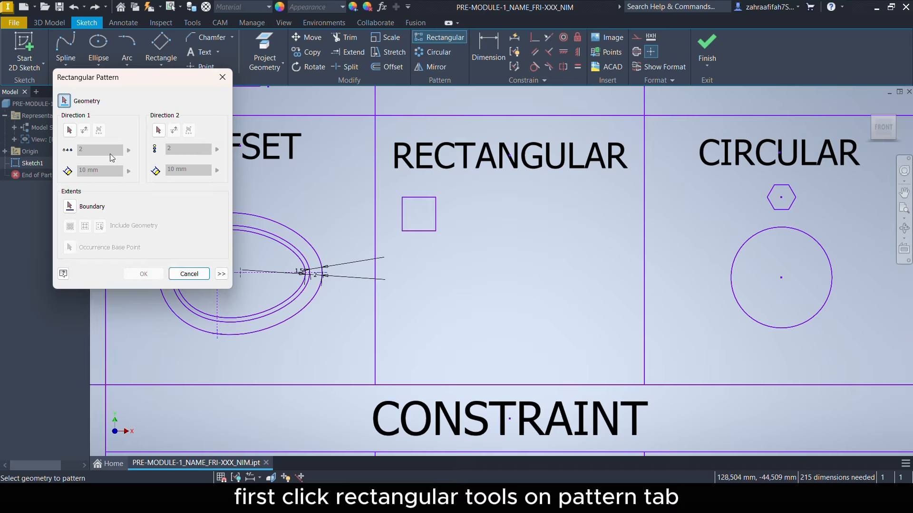
pyautogui.click(70, 132)
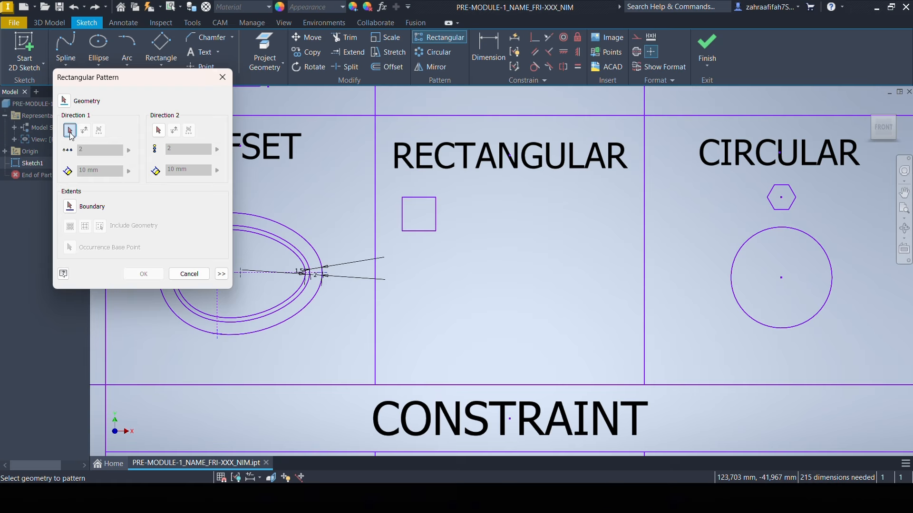
pyautogui.click(64, 100)
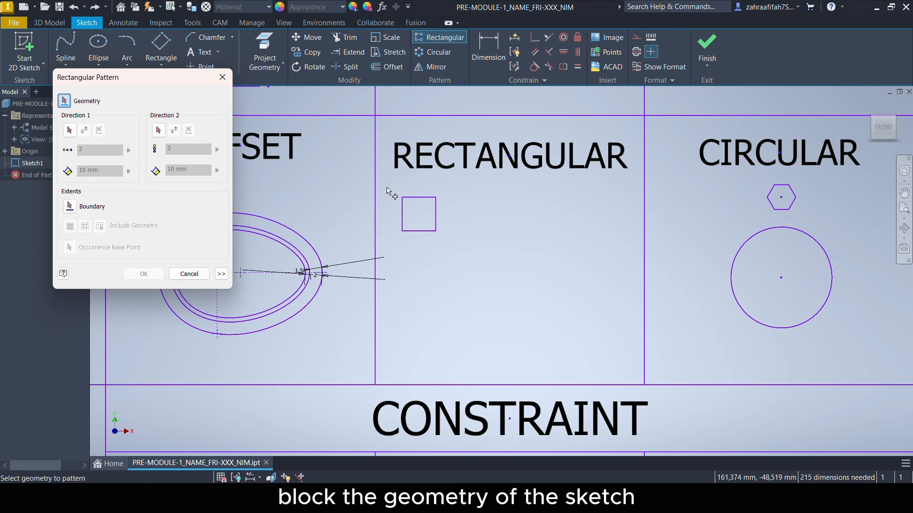
pyautogui.moveTo(387, 188); pyautogui.dragTo(469, 252)
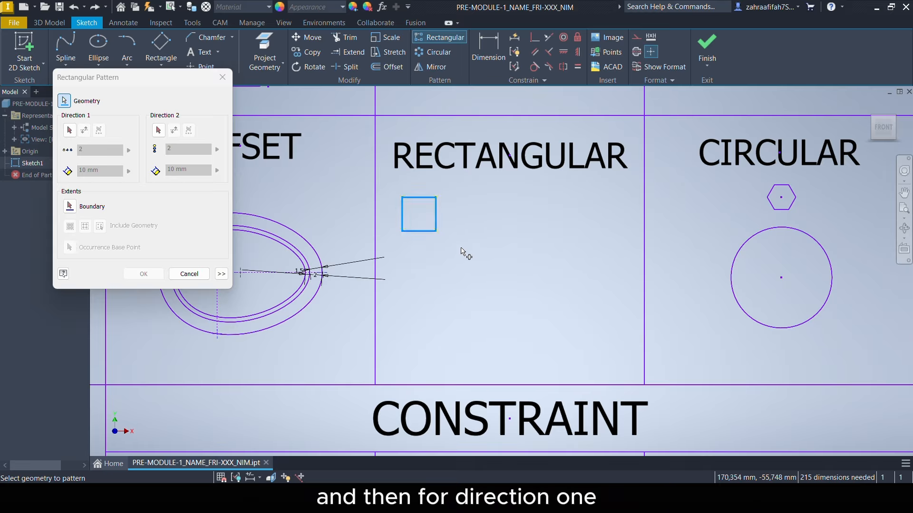
pyautogui.click(70, 129)
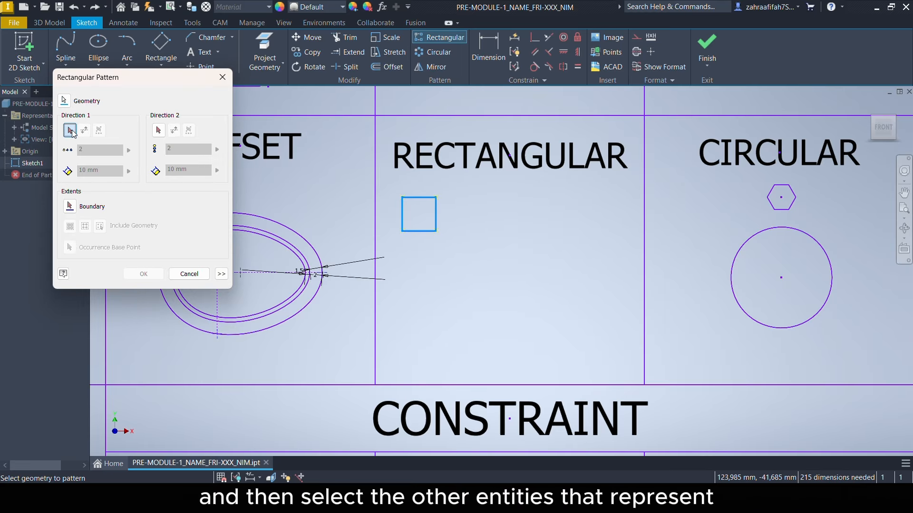
pyautogui.click(411, 231)
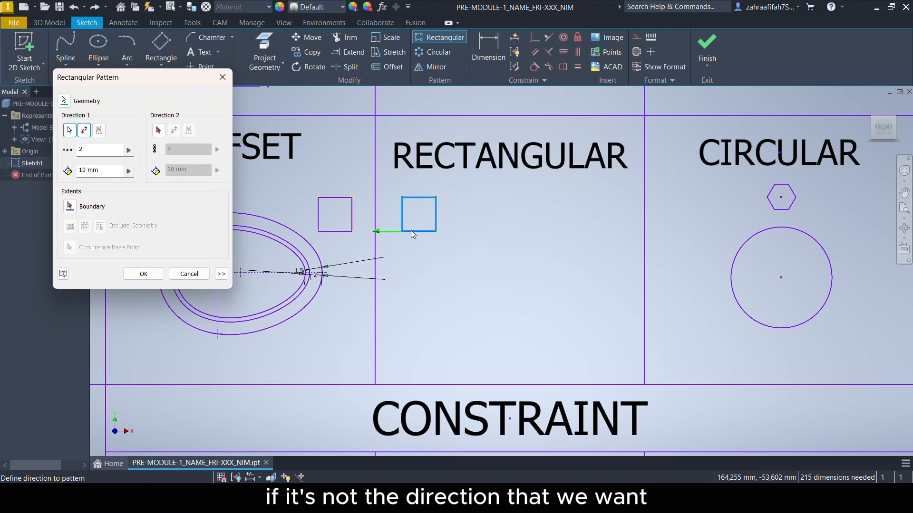
pyautogui.click(85, 130)
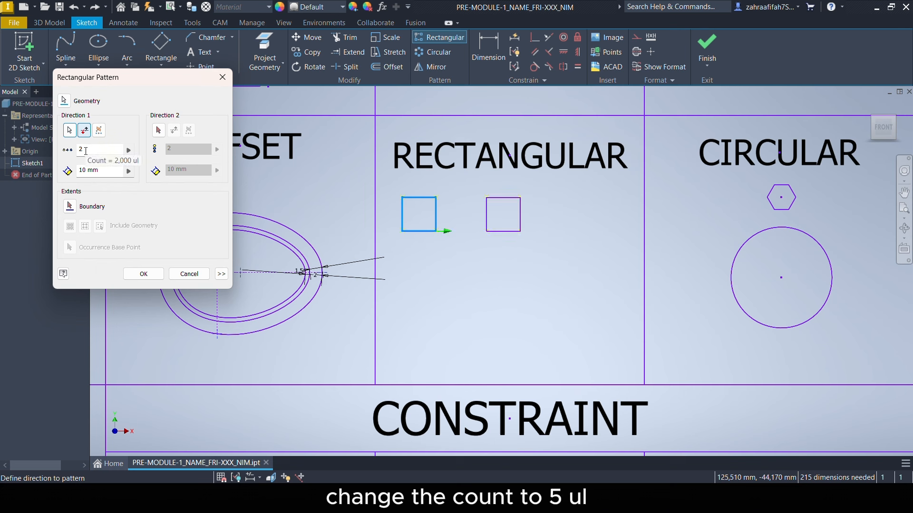
# Step: Set direction 1 of the rectangular pattern to a count of 5 and a spacing of 5 mm
pyautogui.click(86, 151)
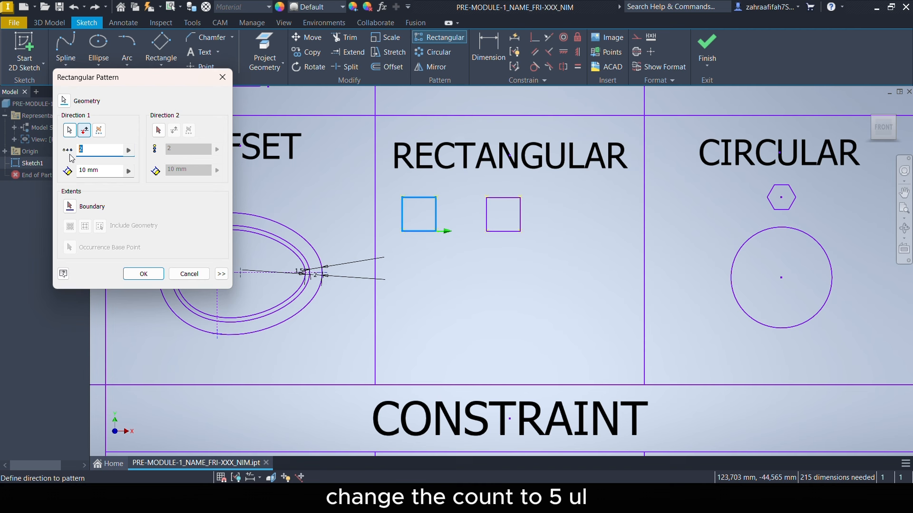
pyautogui.doubleClick(86, 151)
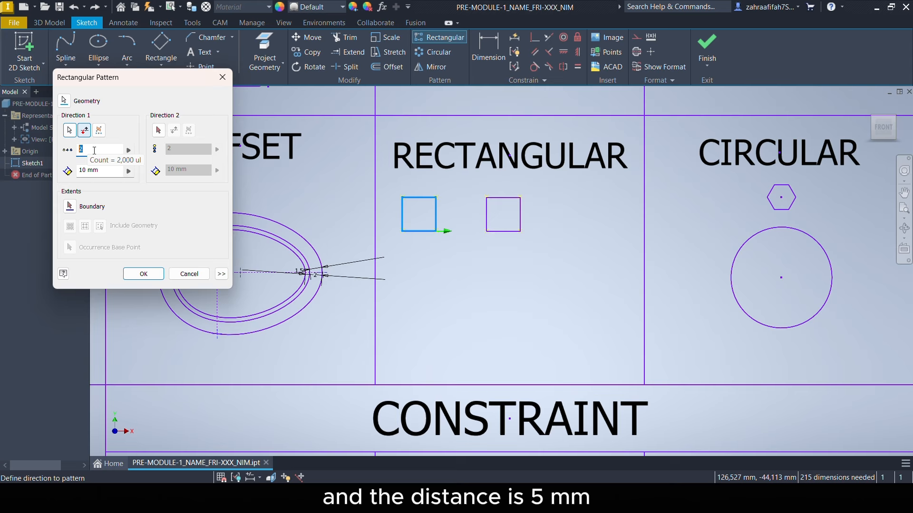
pyautogui.write('5')
pyautogui.click(85, 171)
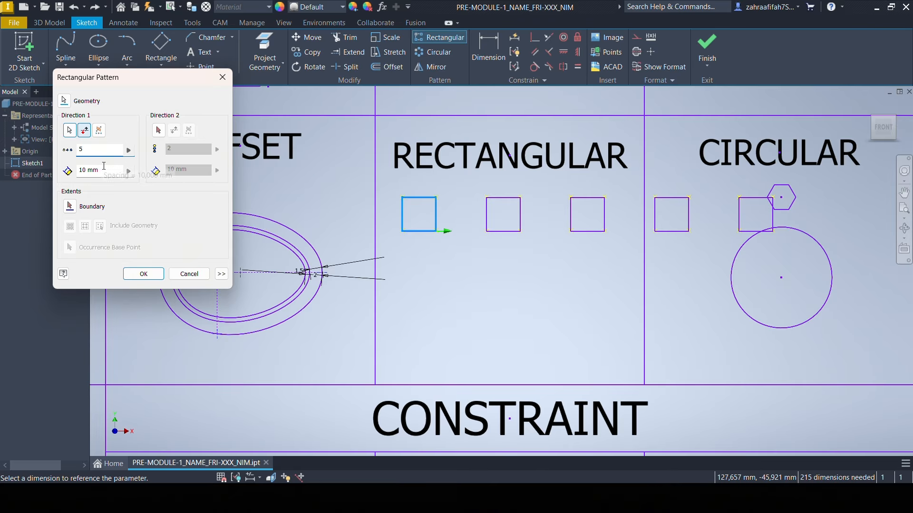
pyautogui.doubleClick(85, 171)
pyautogui.write('5')
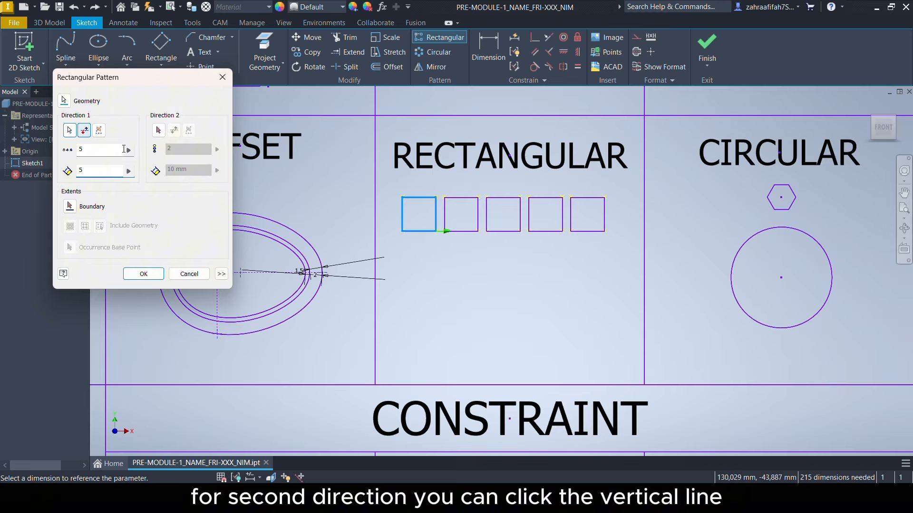
# Step: Set direction 2 of the rectangular pattern along the small square's left vertical edge, flipped to point downward
pyautogui.click(158, 130)
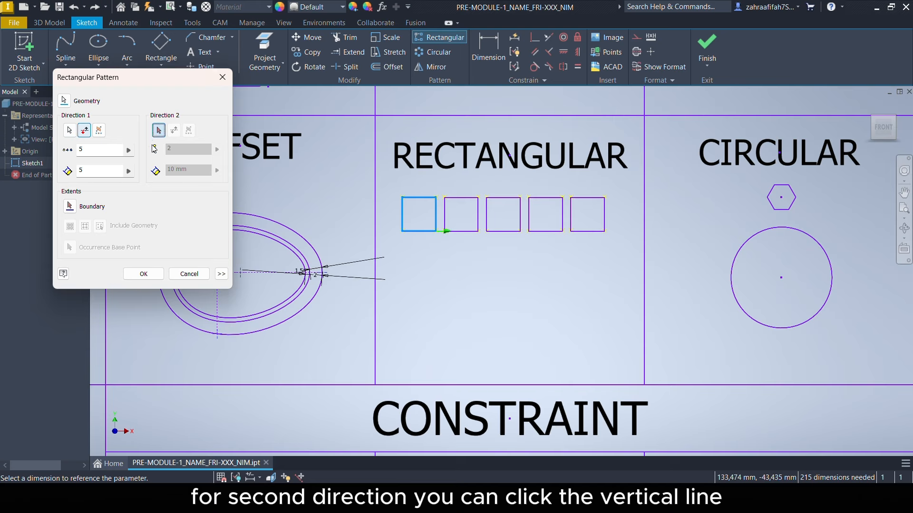
pyautogui.click(402, 218)
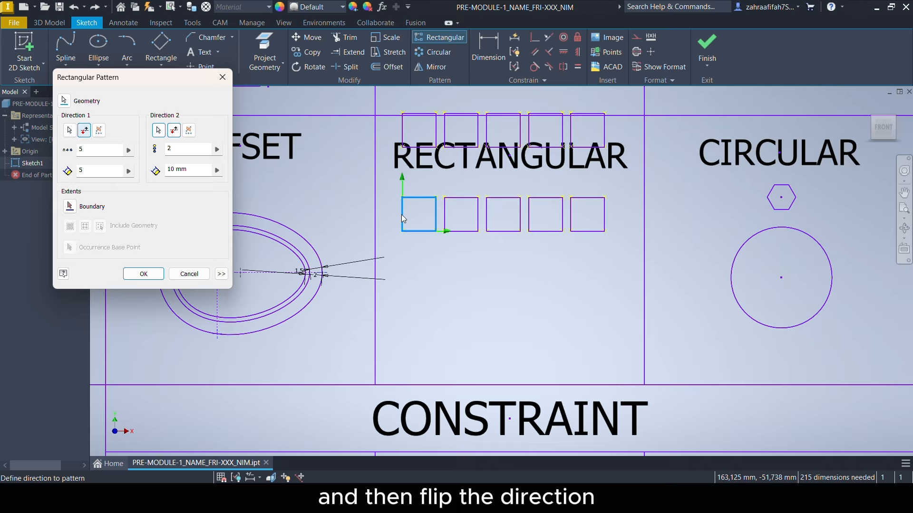
pyautogui.click(174, 137)
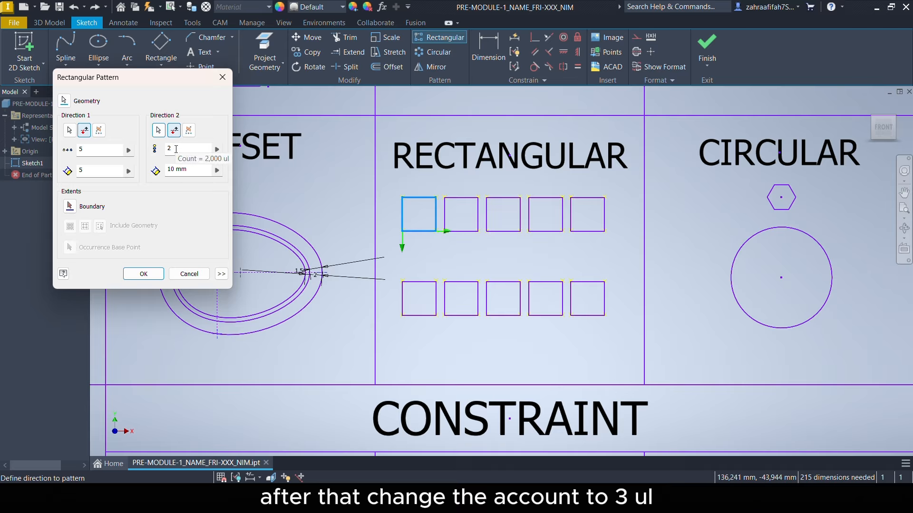
# Step: Set direction 2 of the rectangular pattern to a count of 3 and a spacing of 7 mm, and create the pattern
pyautogui.doubleClick(164, 151)
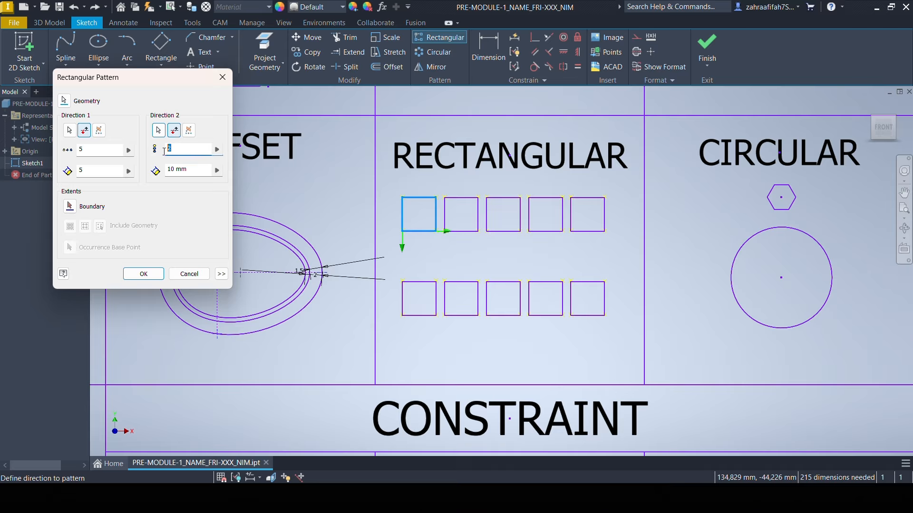
pyautogui.write('3')
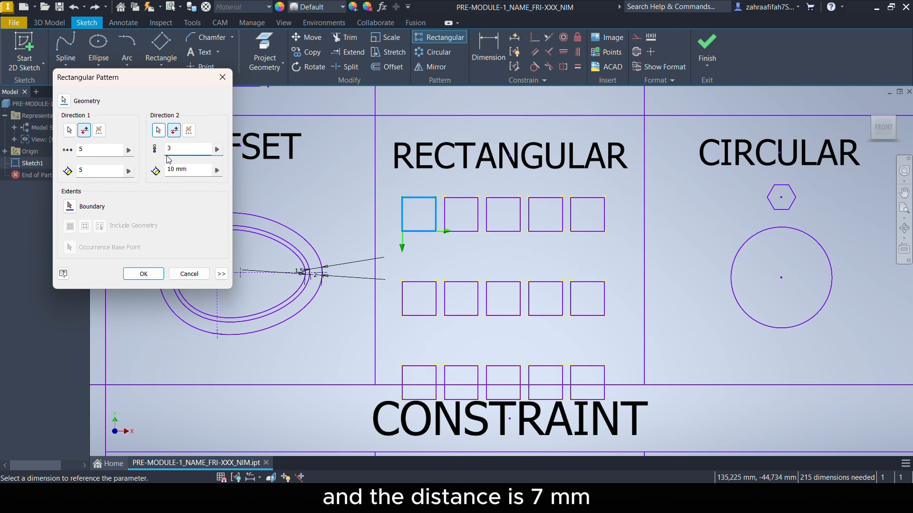
pyautogui.moveTo(190, 168); pyautogui.dragTo(163, 169)
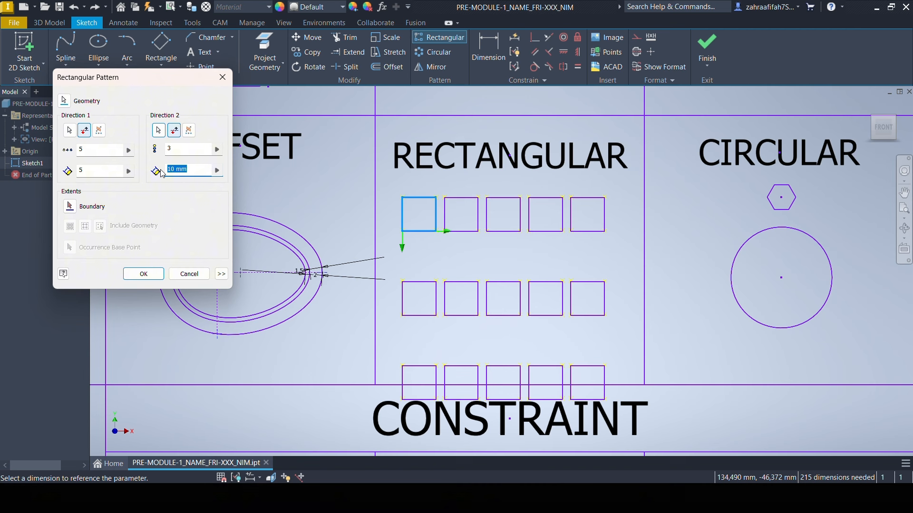
pyautogui.write('7')
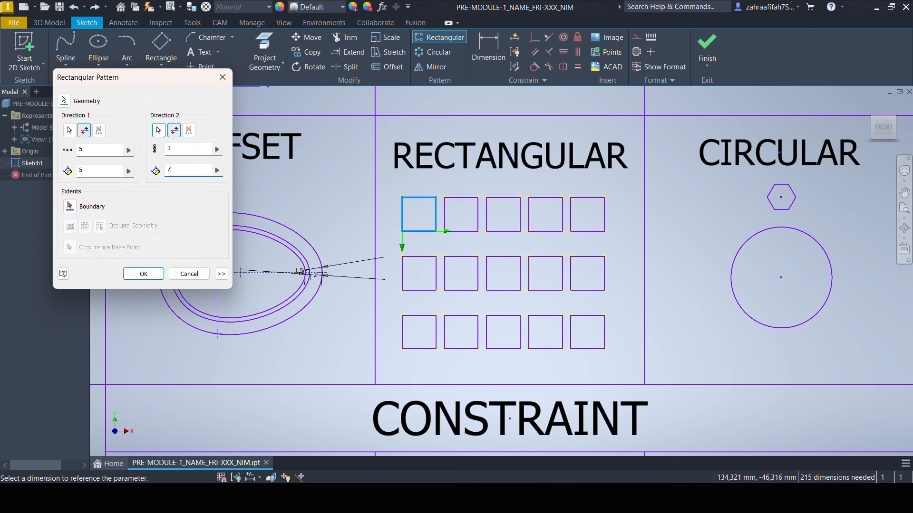
pyautogui.press('BackSpace')
pyautogui.click(143, 274)
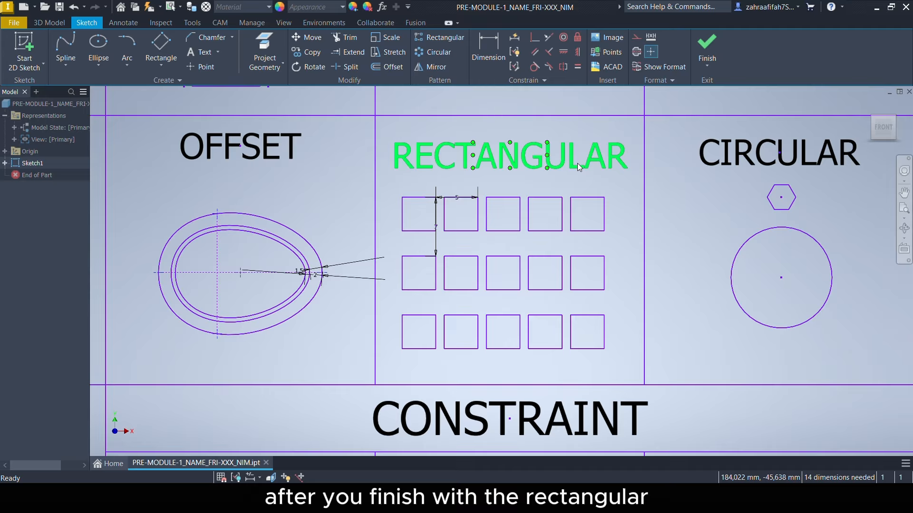
# Step: Create a circular pattern of the small hexagon in the CIRCULAR cell, using the large circle as axis and a count of 8
pyautogui.moveTo(617, 186); pyautogui.dragTo(299, 186, button='middle')
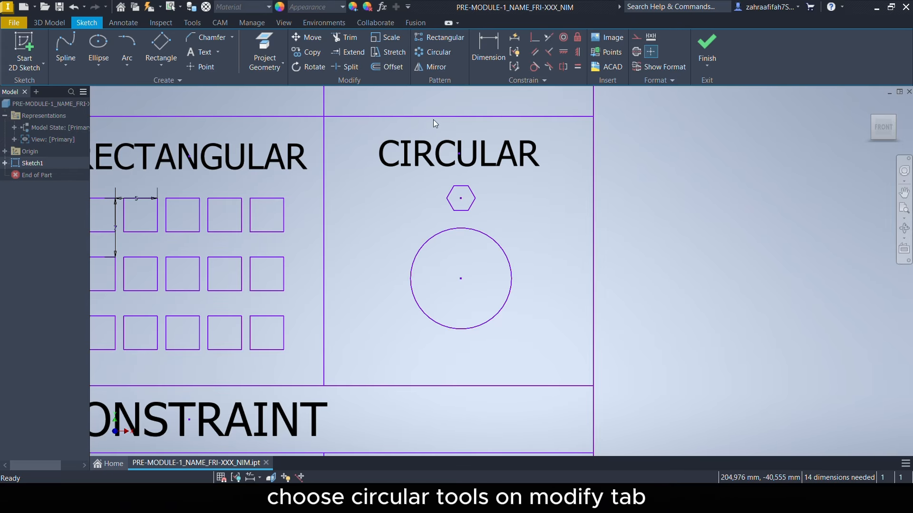
pyautogui.click(433, 57)
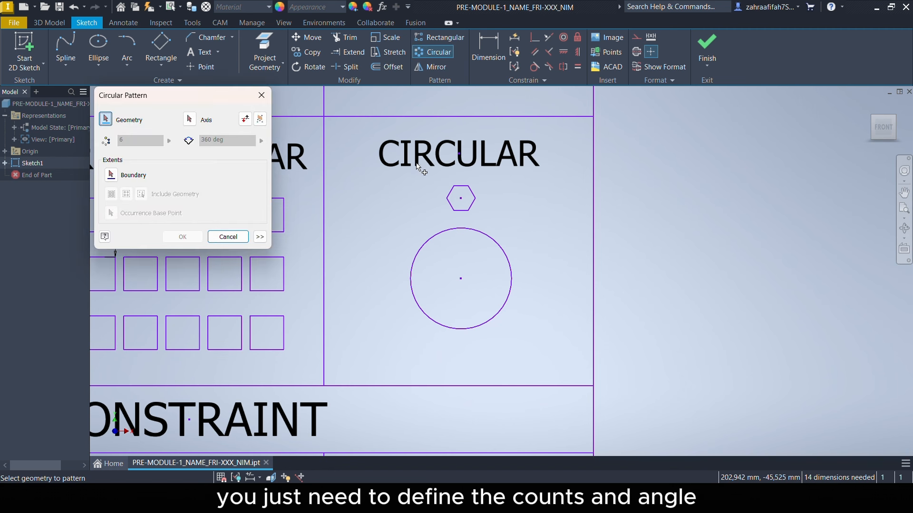
pyautogui.moveTo(437, 180); pyautogui.dragTo(488, 223)
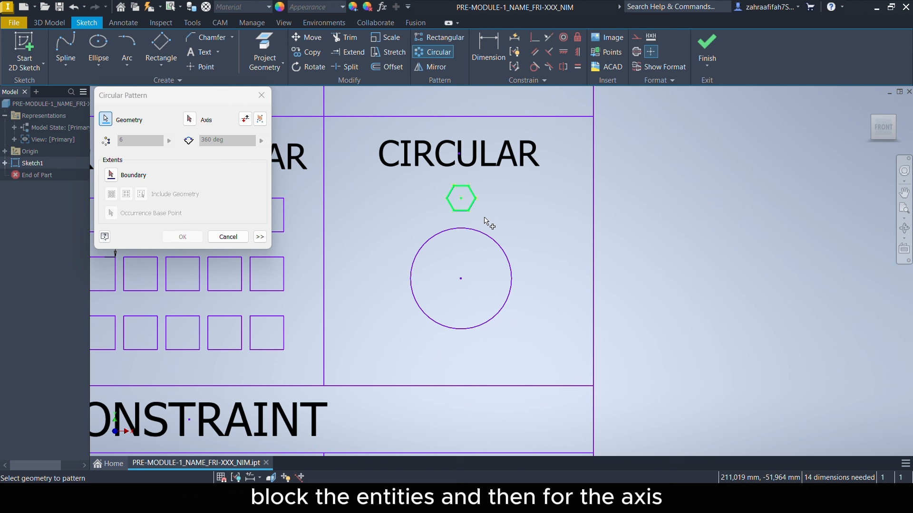
pyautogui.click(189, 120)
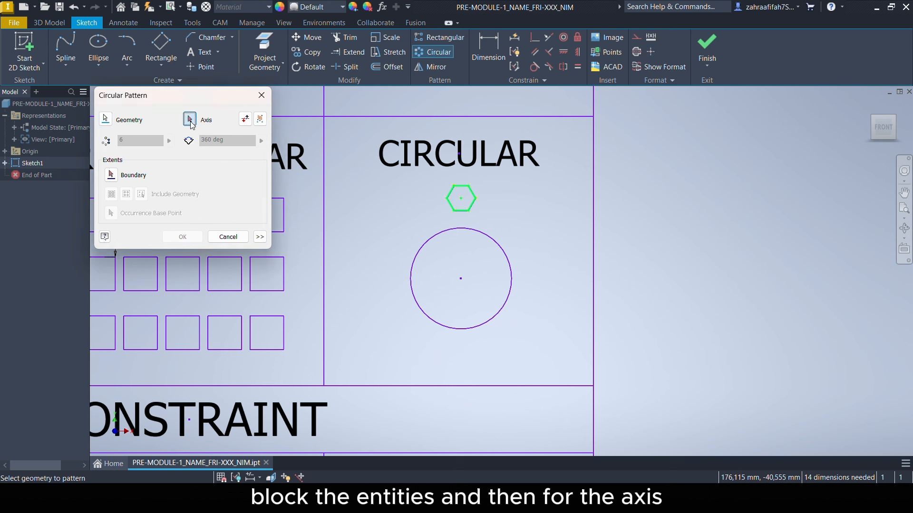
pyautogui.click(433, 238)
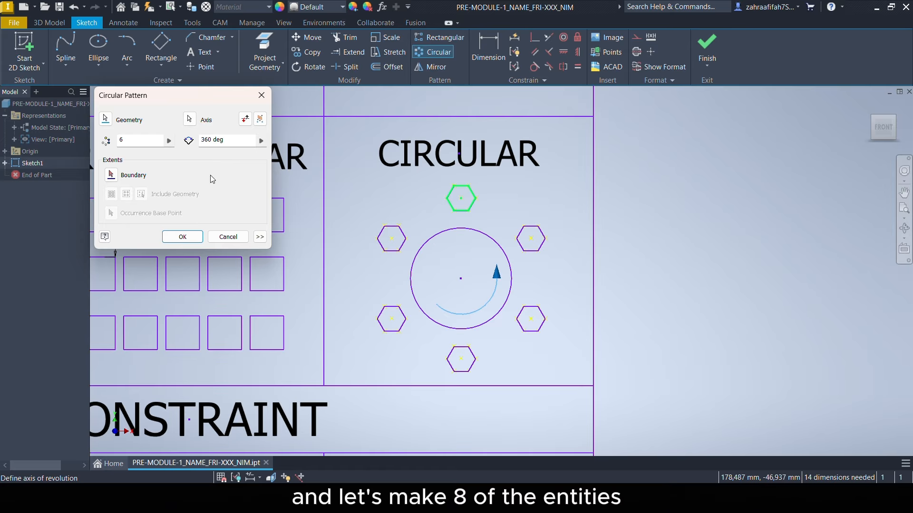
pyautogui.doubleClick(120, 141)
pyautogui.write('8')
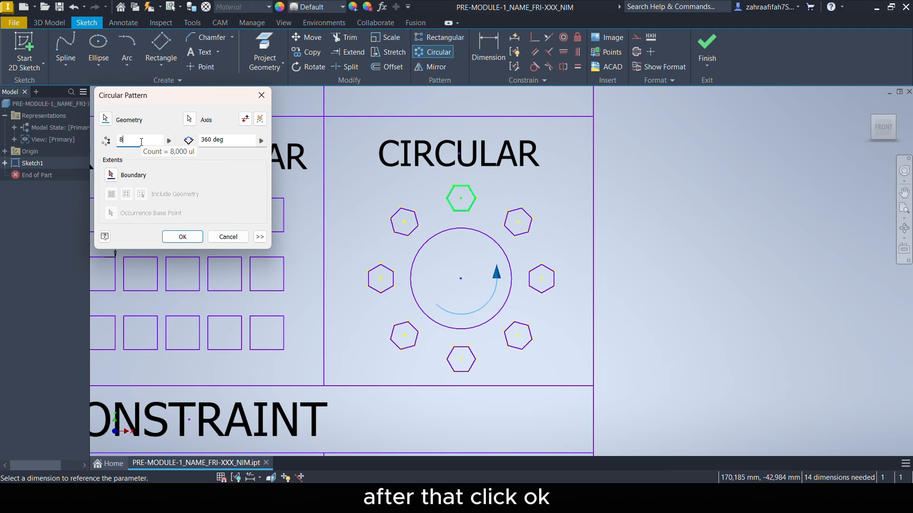
pyautogui.click(183, 236)
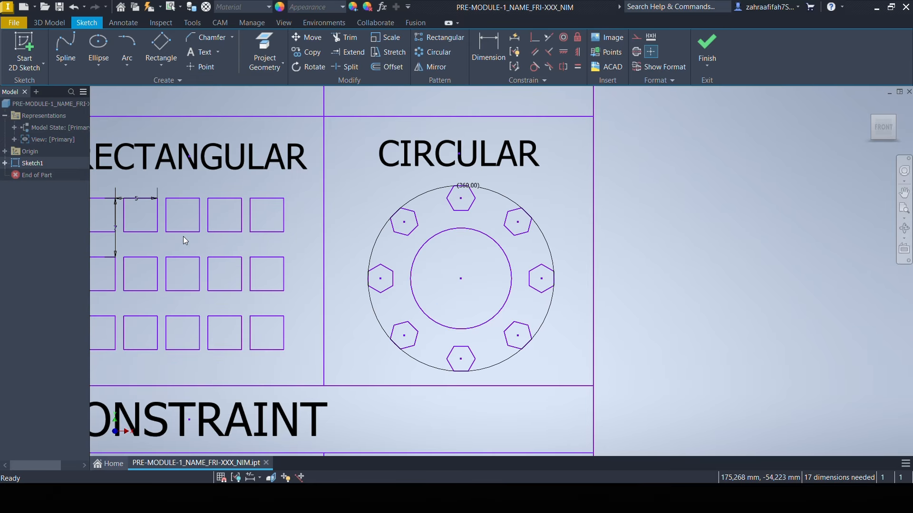
# Step: Draw a center-to-center slot 5 mm wide between the two upper points in the SLOT cell, and end the command
pyautogui.scroll(-3, 184, 238)
pyautogui.moveTo(184, 238)
pyautogui.mouseDown(button='middle')
pyautogui.moveTo(504, 245)
pyautogui.moveTo(691, 229)
pyautogui.mouseUp(button='middle')
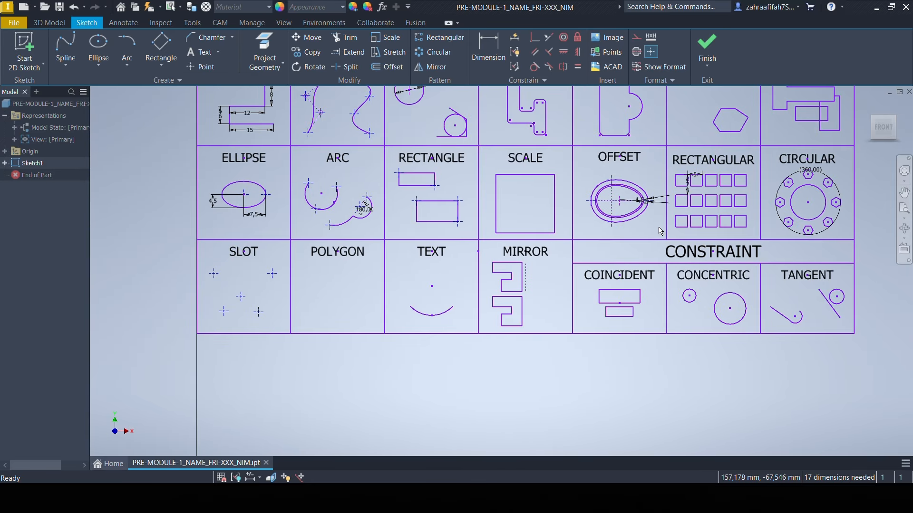
pyautogui.moveTo(299, 261)
pyautogui.mouseDown(button='middle')
pyautogui.moveTo(499, 260)
pyautogui.moveTo(475, 253)
pyautogui.moveTo(556, 201)
pyautogui.moveTo(513, 205)
pyautogui.mouseUp(button='middle')
pyautogui.scroll(-2, 464, 267)
pyautogui.scroll(5, 464, 267)
pyautogui.scroll(3, 464, 267)
pyautogui.scroll(-3, 558, 202)
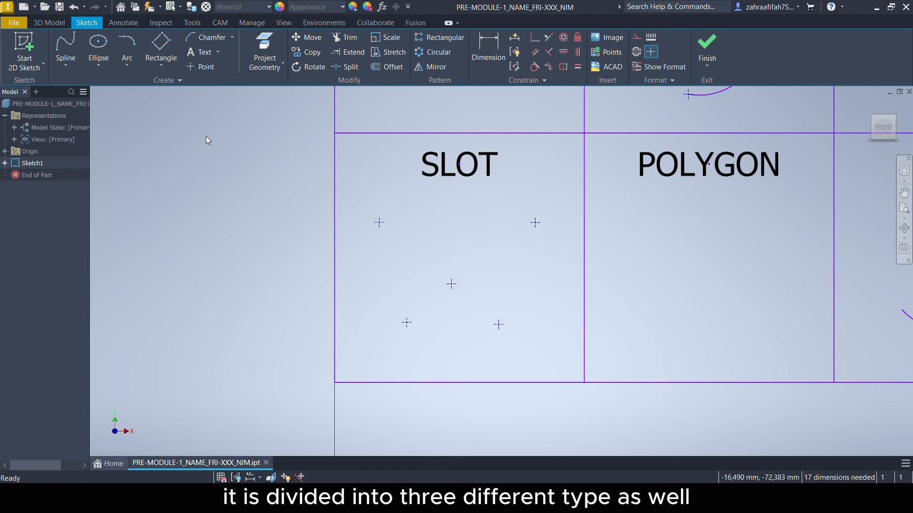
pyautogui.click(64, 67)
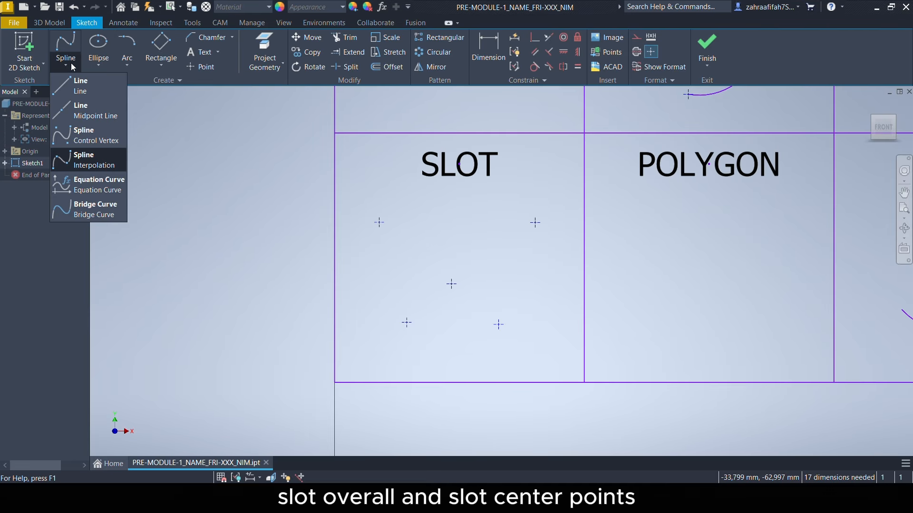
pyautogui.click(162, 66)
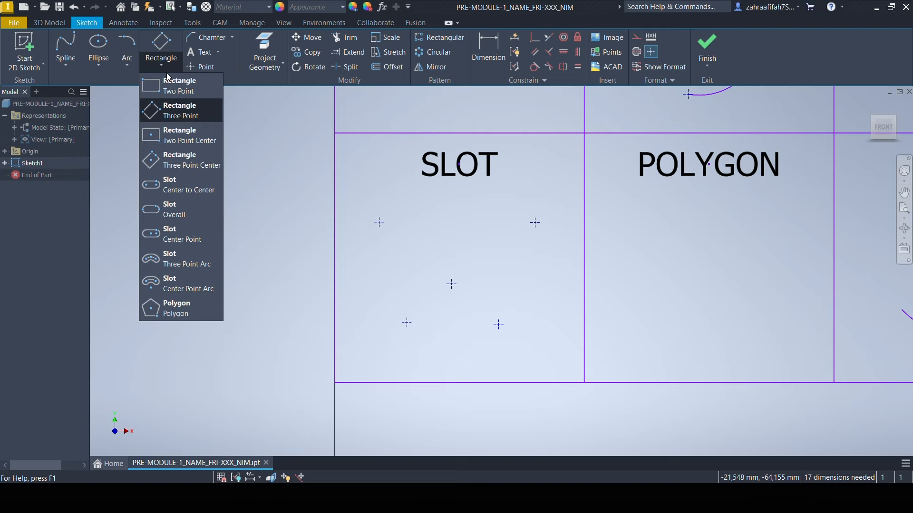
pyautogui.click(183, 182)
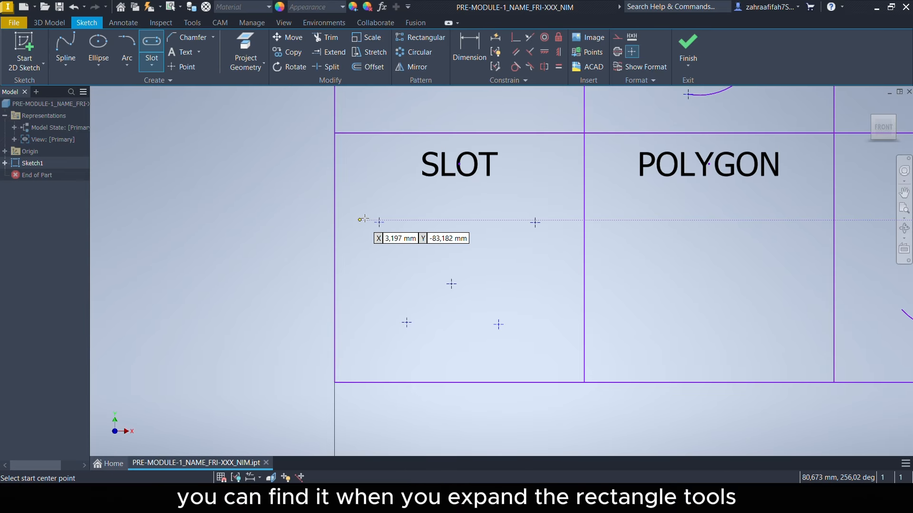
pyautogui.click(378, 222)
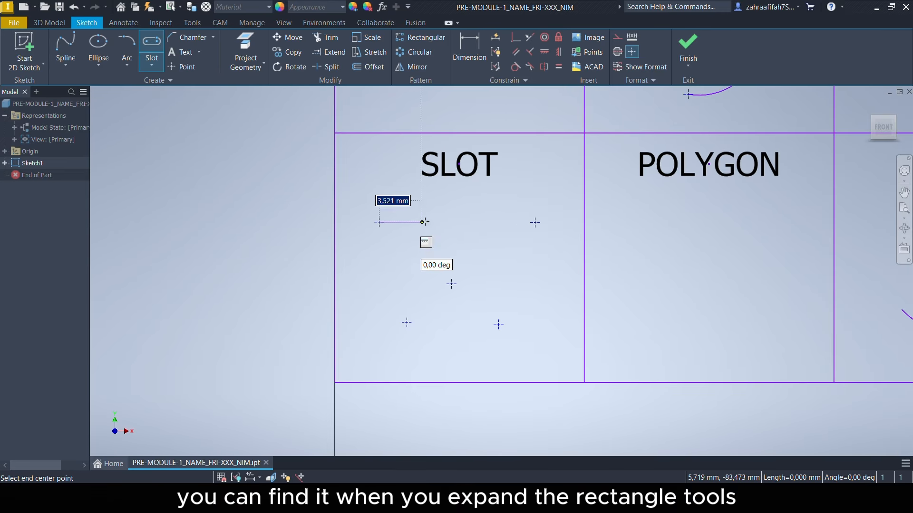
pyautogui.click(536, 222)
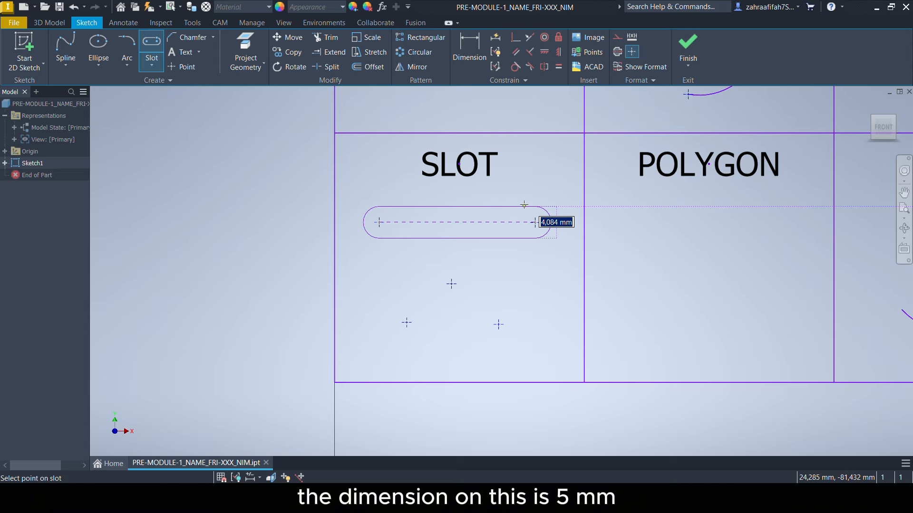
pyautogui.write('5')
pyautogui.press('Return')
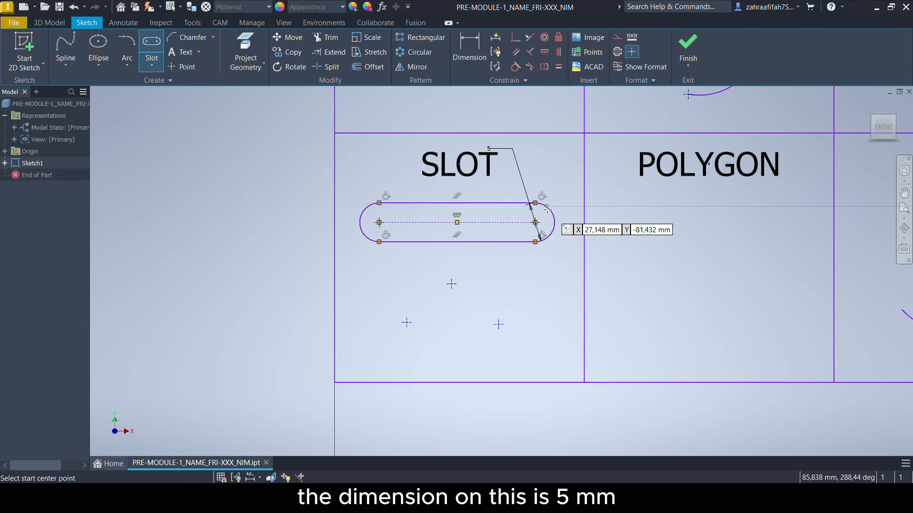
pyautogui.rightClick(547, 208)
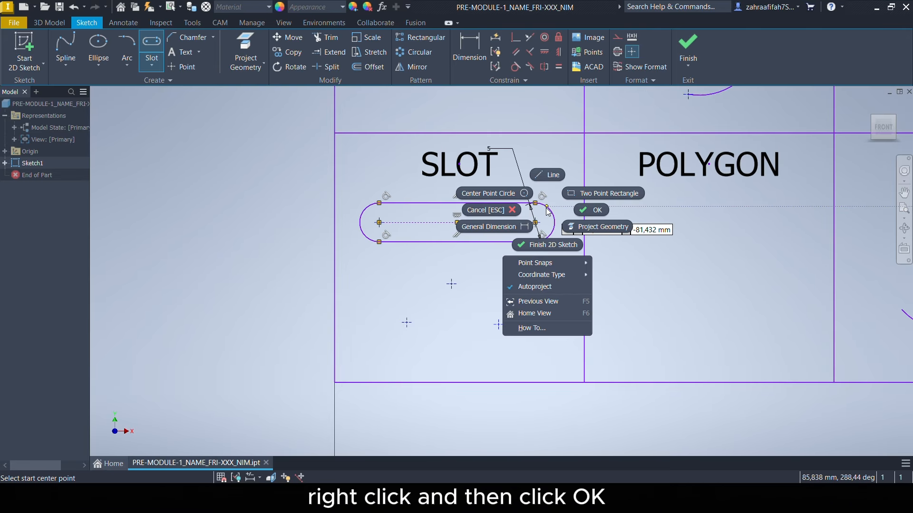
pyautogui.click(583, 211)
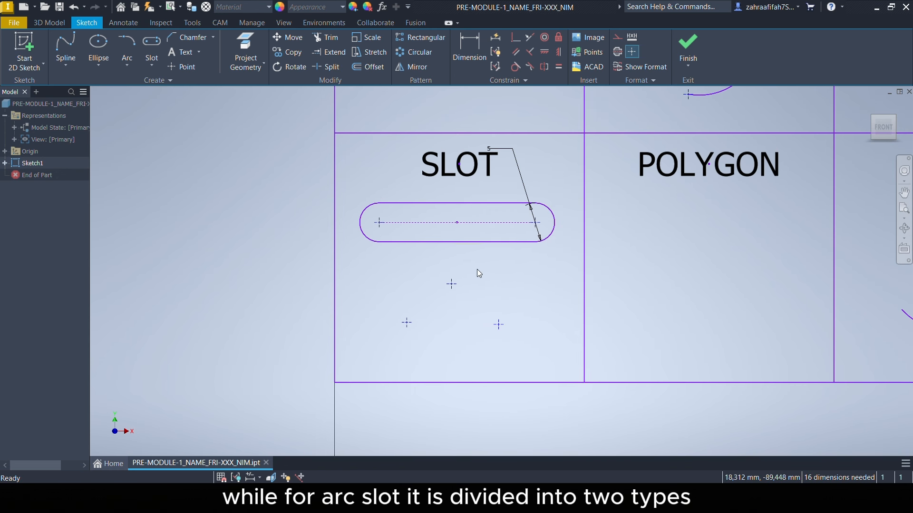
# Step: Draw a three-point arc slot 3 mm wide through the three lower points in the SLOT cell, and end the command
pyautogui.click(151, 66)
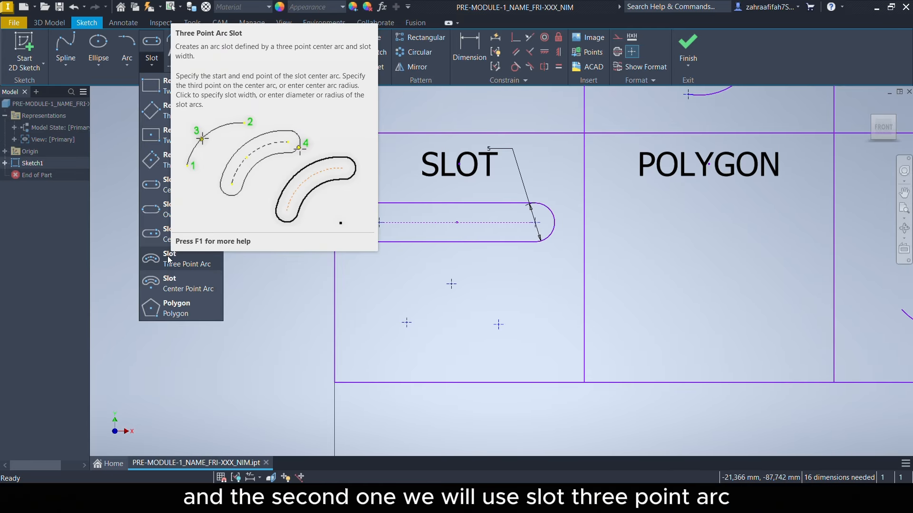
pyautogui.click(168, 259)
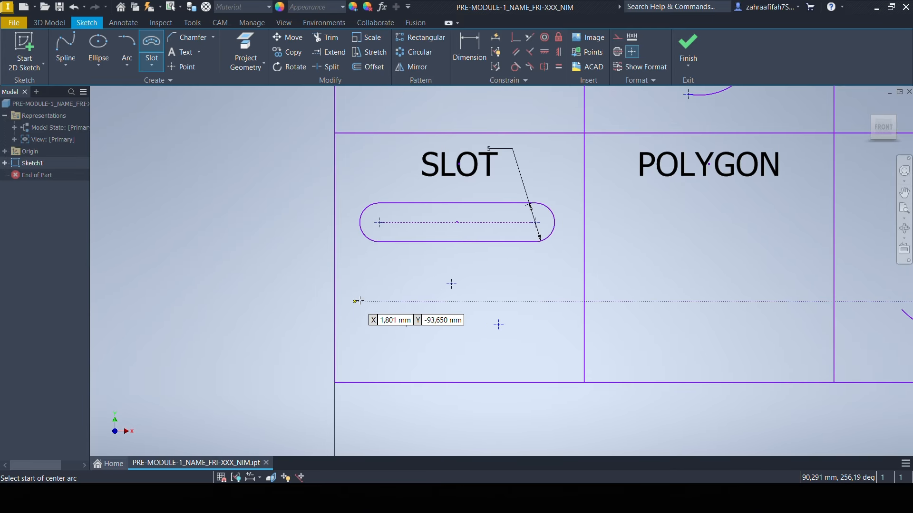
pyautogui.click(407, 322)
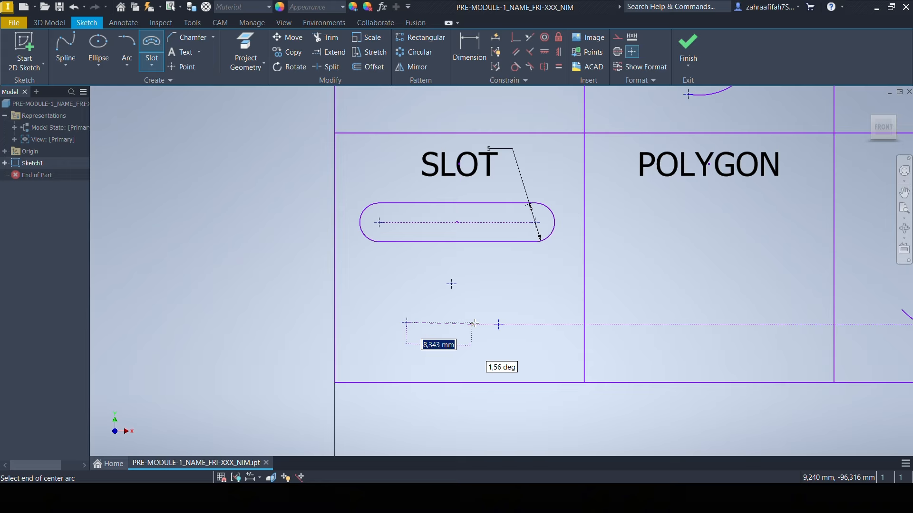
pyautogui.click(499, 324)
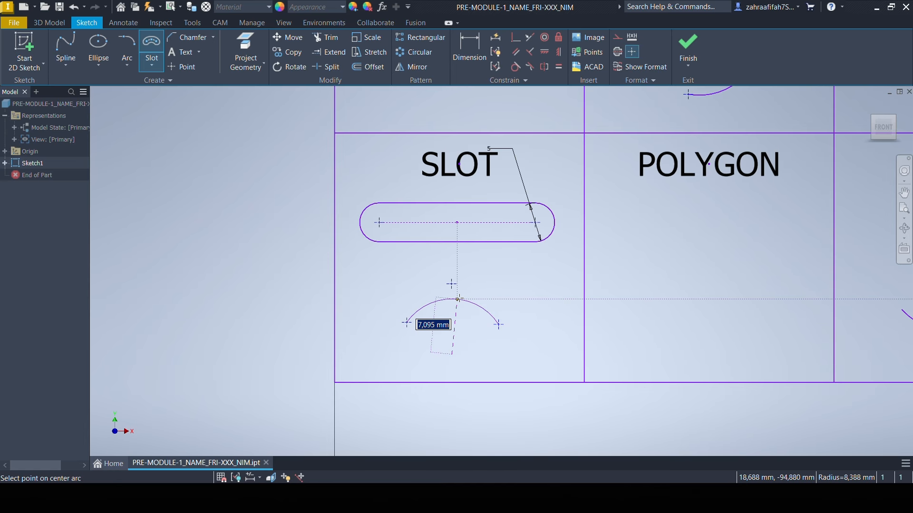
pyautogui.click(451, 284)
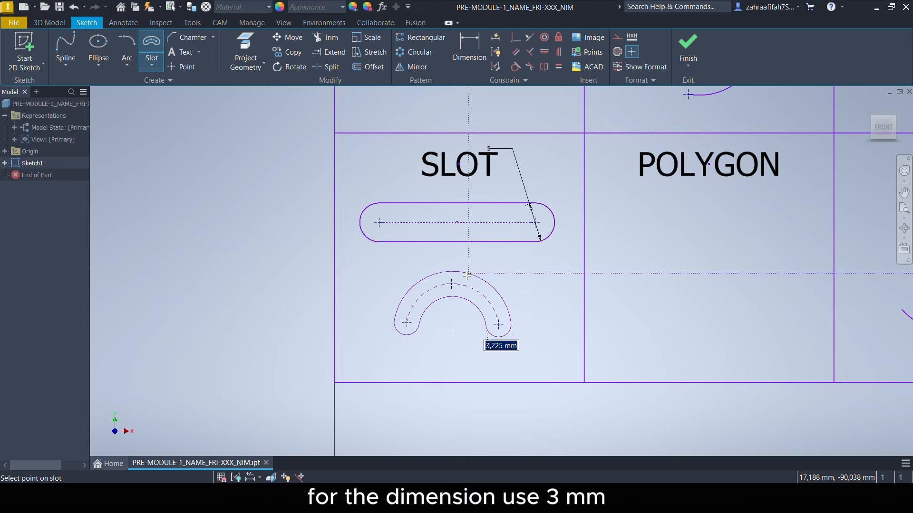
pyautogui.write('3')
pyautogui.press('Return')
pyautogui.rightClick(467, 276)
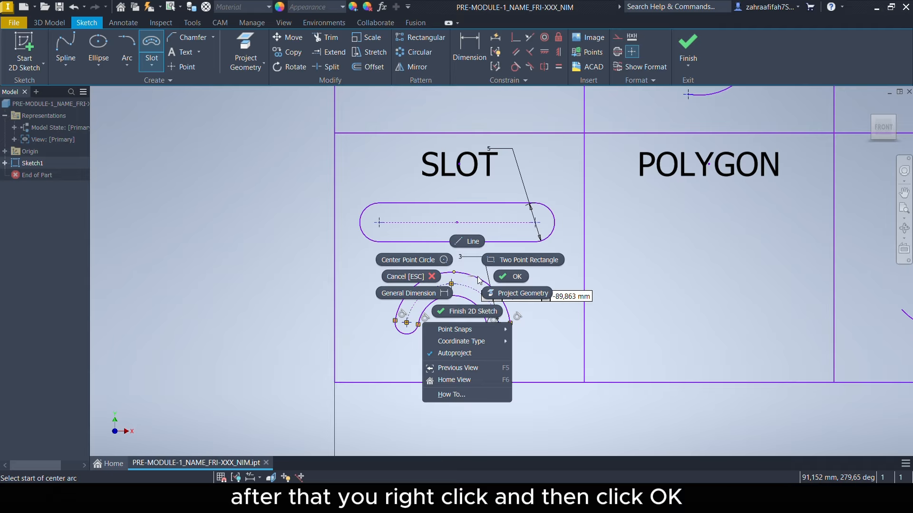
pyautogui.click(505, 276)
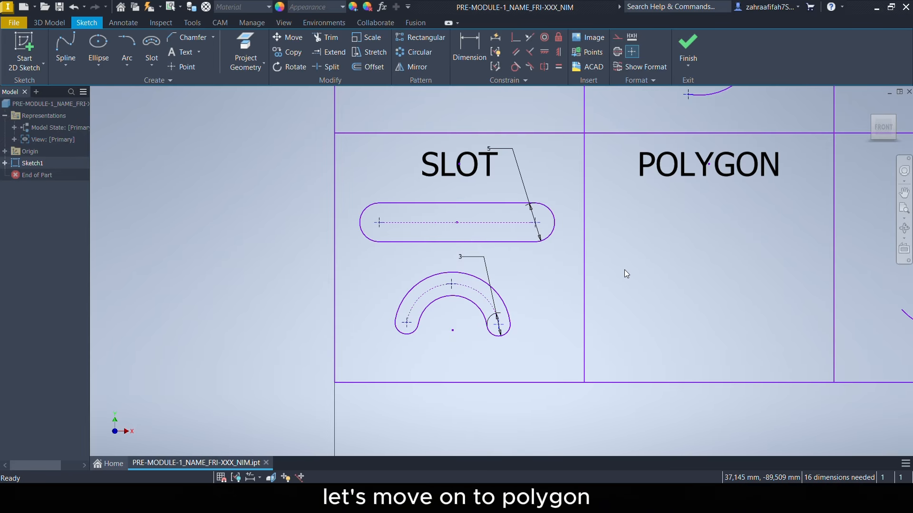
# Step: Draw an inscribed five-sided polygon in the upper part of the POLYGON cell
pyautogui.moveTo(624, 270); pyautogui.dragTo(390, 271, button='middle')
pyautogui.click(456, 180)
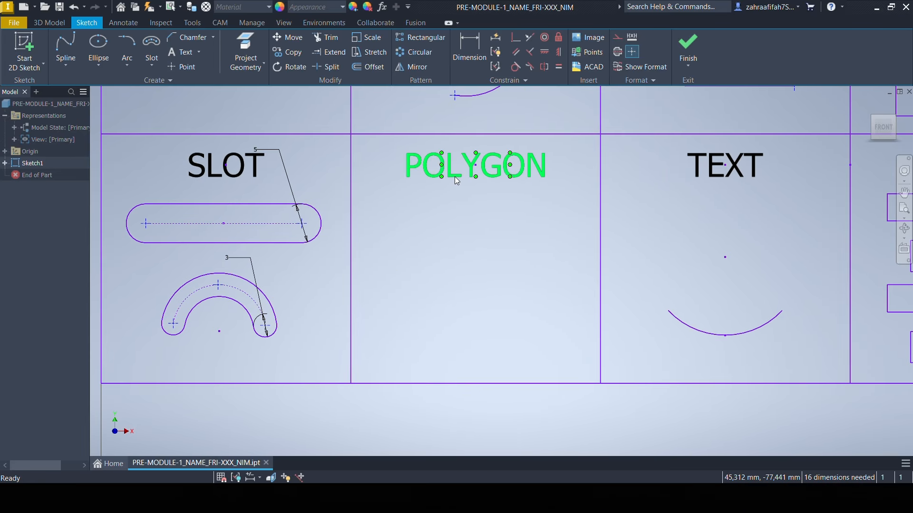
pyautogui.click(99, 65)
pyautogui.click(152, 66)
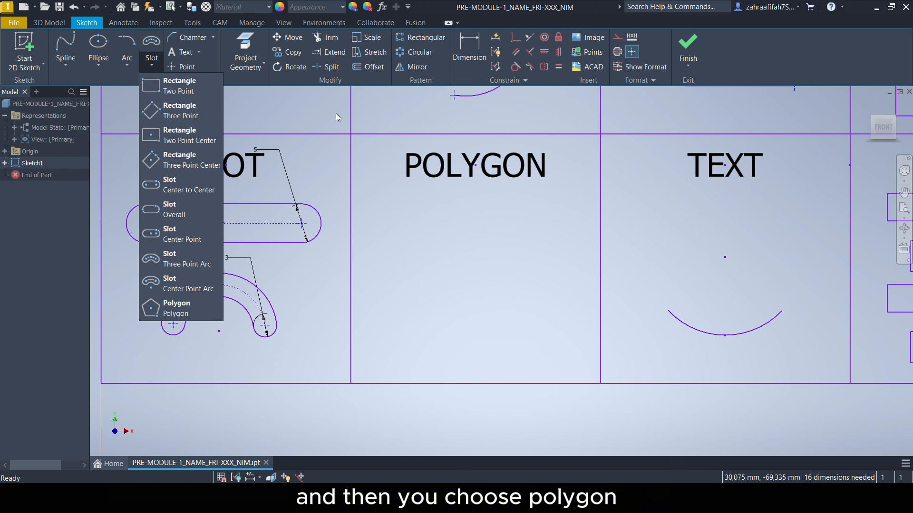
pyautogui.click(452, 177)
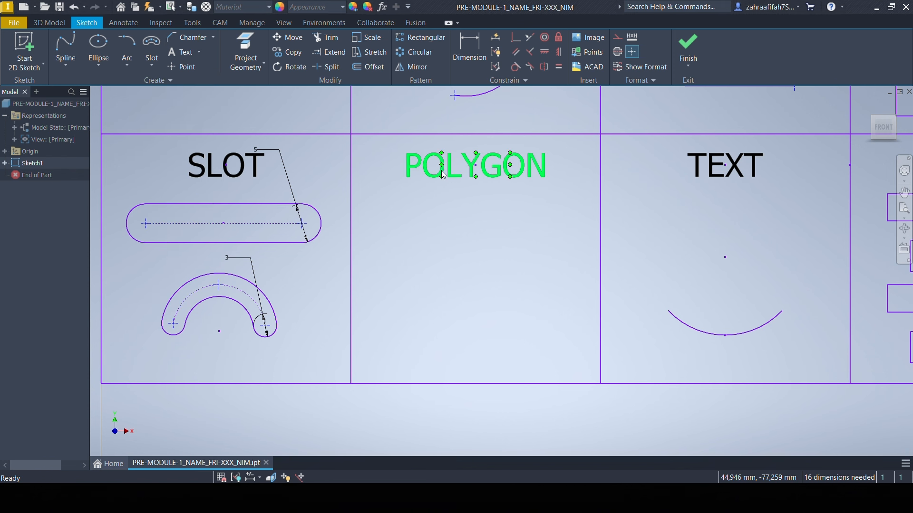
pyautogui.click(152, 67)
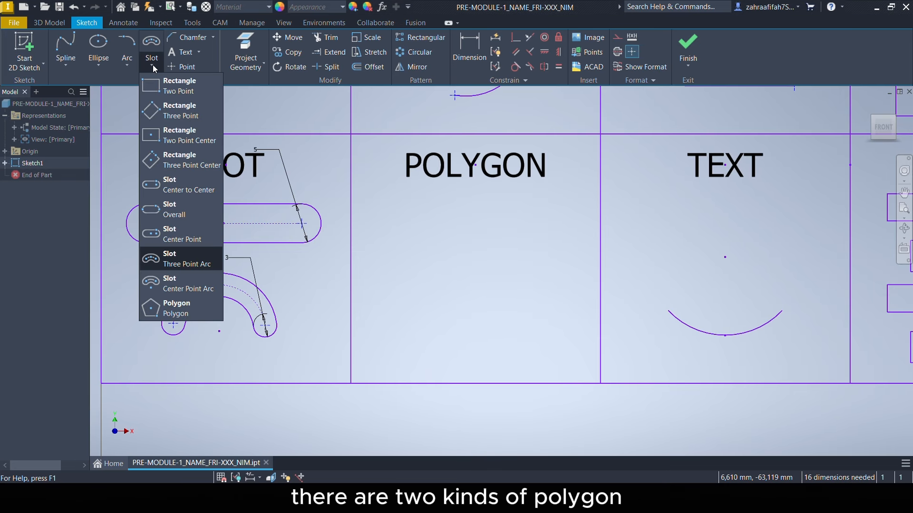
pyautogui.click(174, 310)
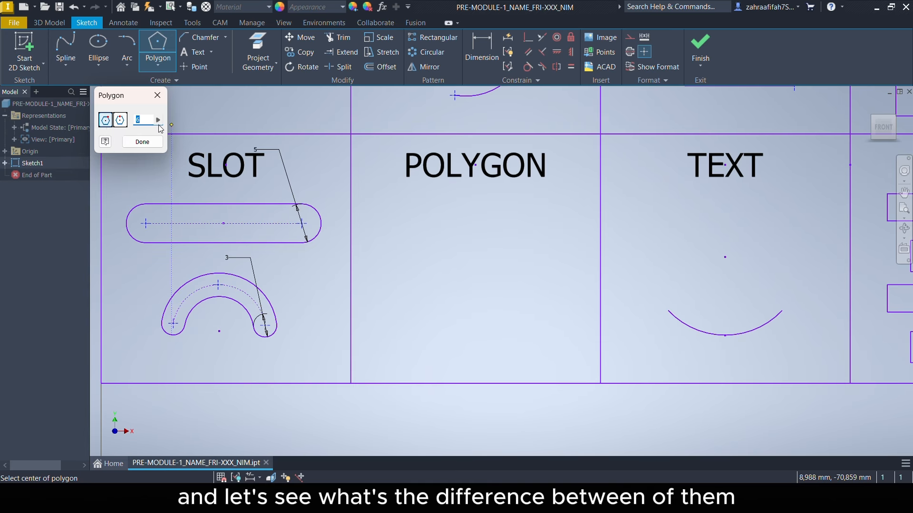
pyautogui.write('5')
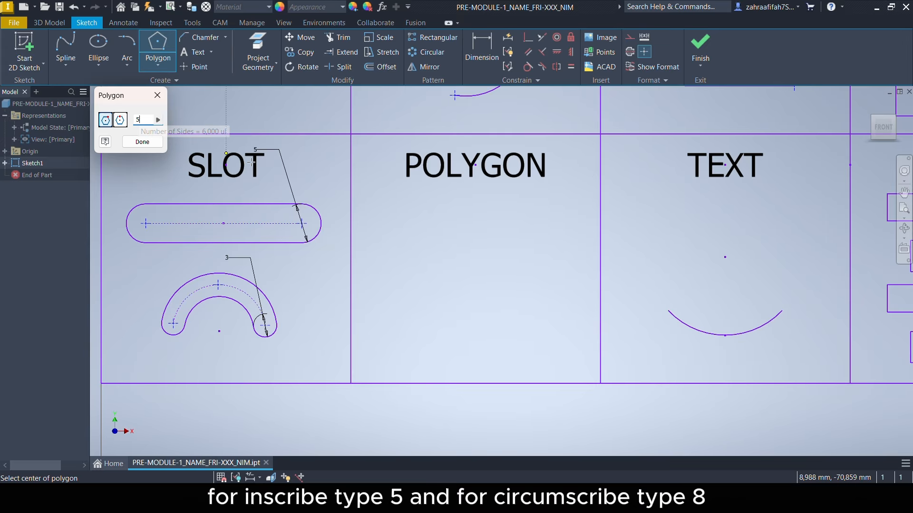
pyautogui.click(409, 243)
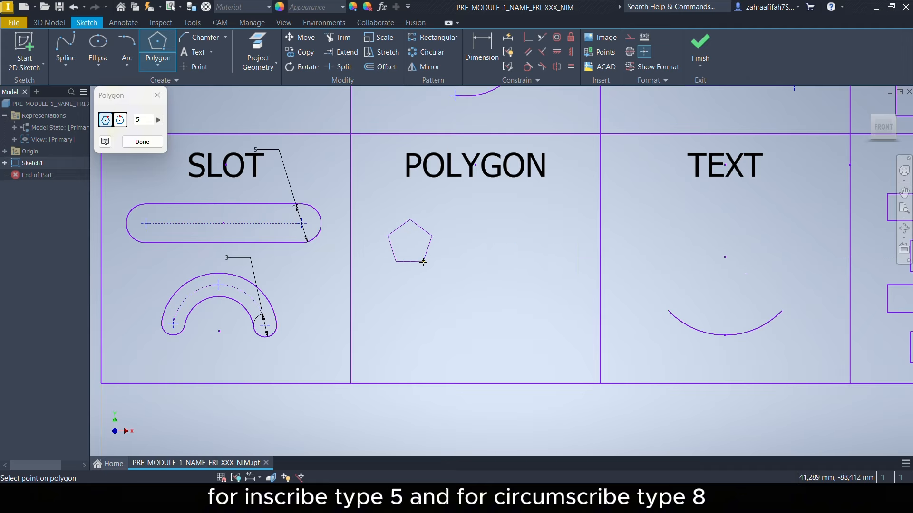
pyautogui.click(428, 271)
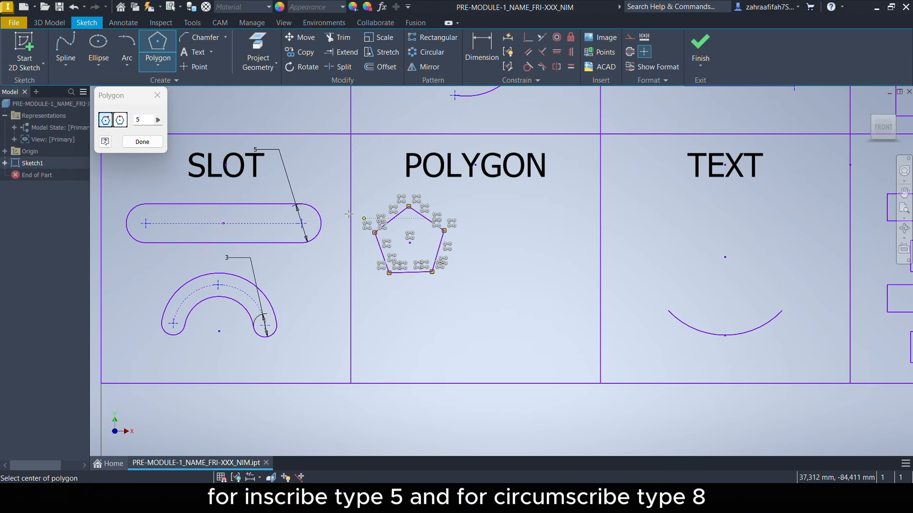
# Step: Draw a circumscribed eight-sided polygon in the lower part of the POLYGON cell, diagonally below the pentagon, and end the command
pyautogui.click(121, 125)
pyautogui.doubleClick(141, 119)
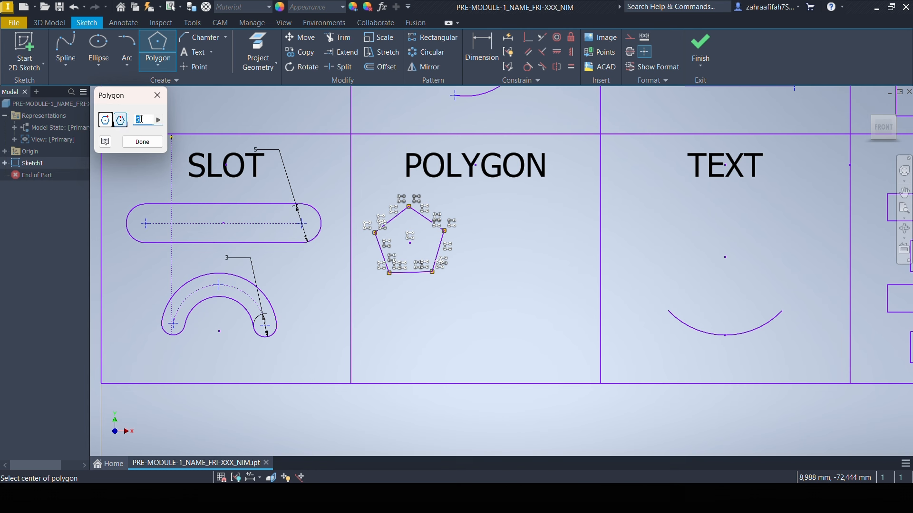
pyautogui.click(509, 322)
pyautogui.click(501, 282)
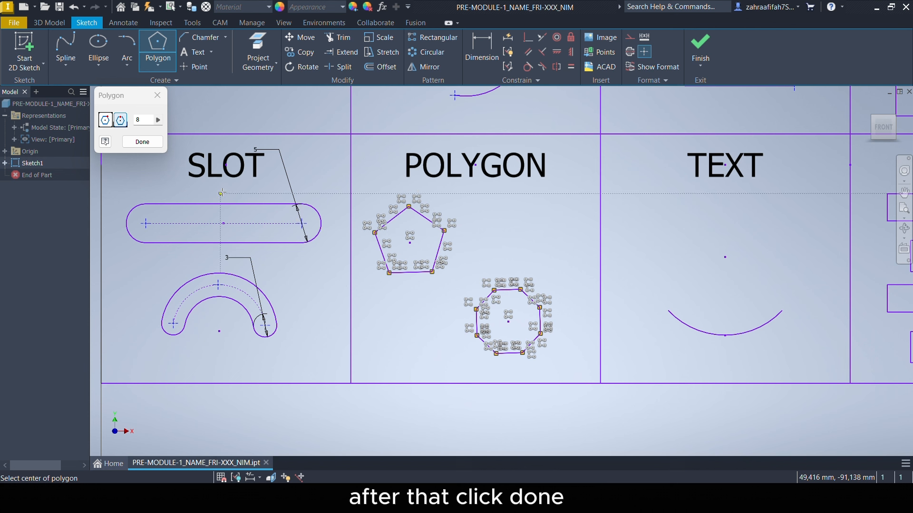
pyautogui.click(142, 142)
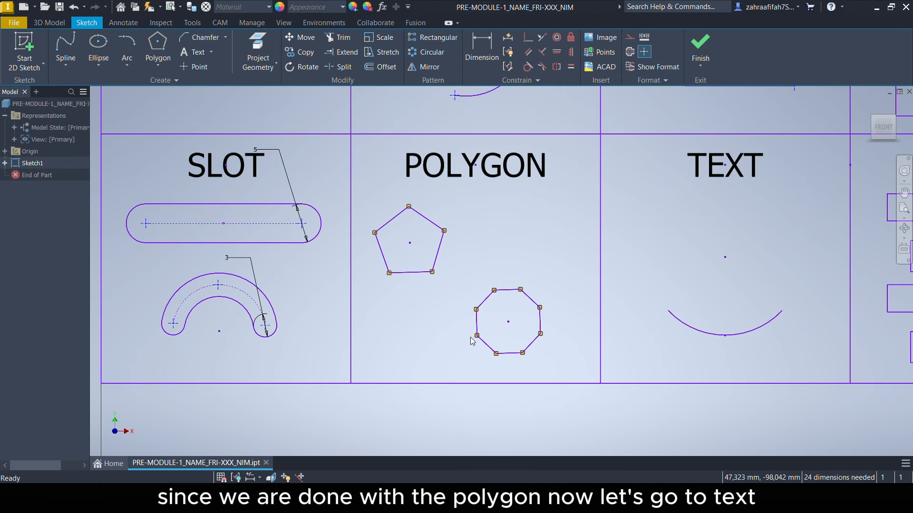
pyautogui.rightClick(523, 254)
pyautogui.click(589, 253)
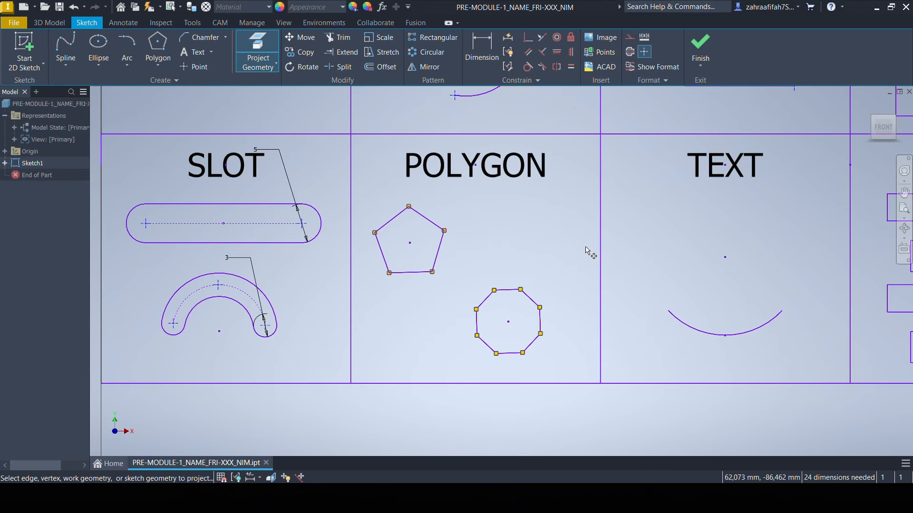
pyautogui.moveTo(589, 248); pyautogui.dragTo(350, 238, button='middle')
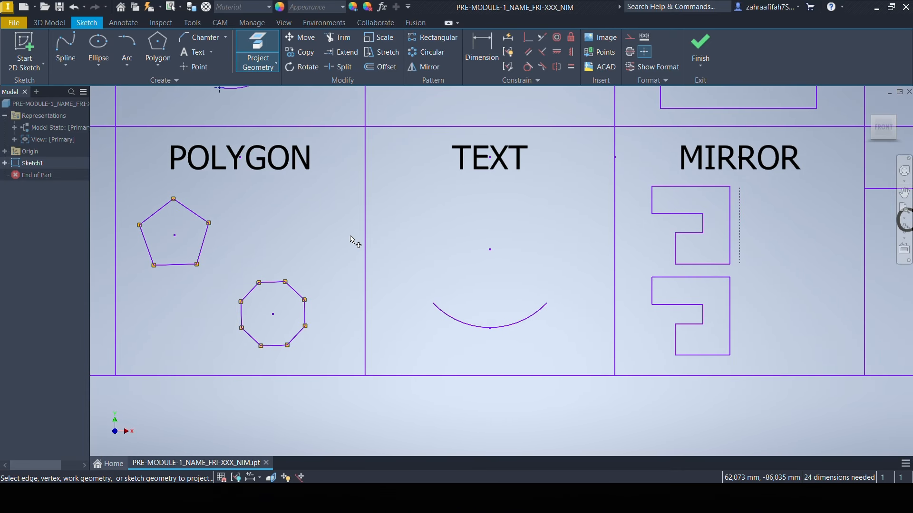
pyautogui.rightClick(490, 167)
pyautogui.click(528, 184)
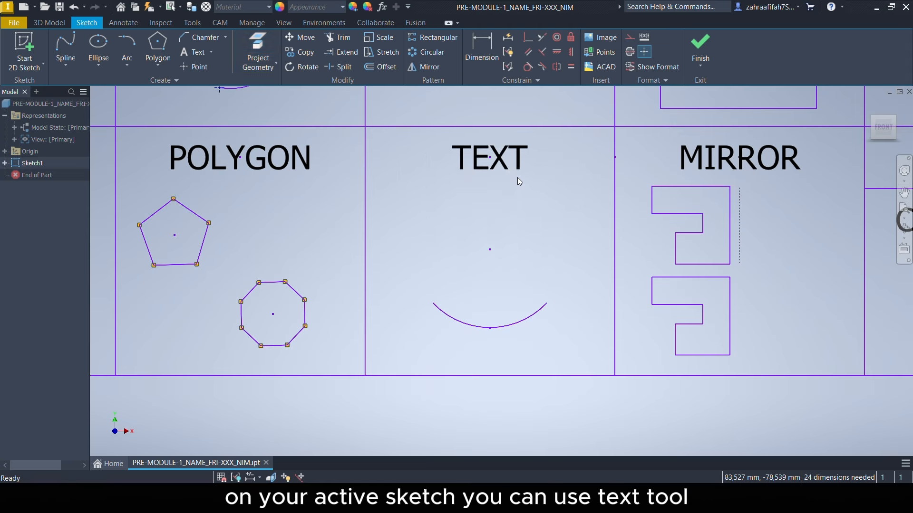
# Step: Start a sketch text in the empty space below the TEXT heading and enter "1ST MODULE"
pyautogui.click(496, 165)
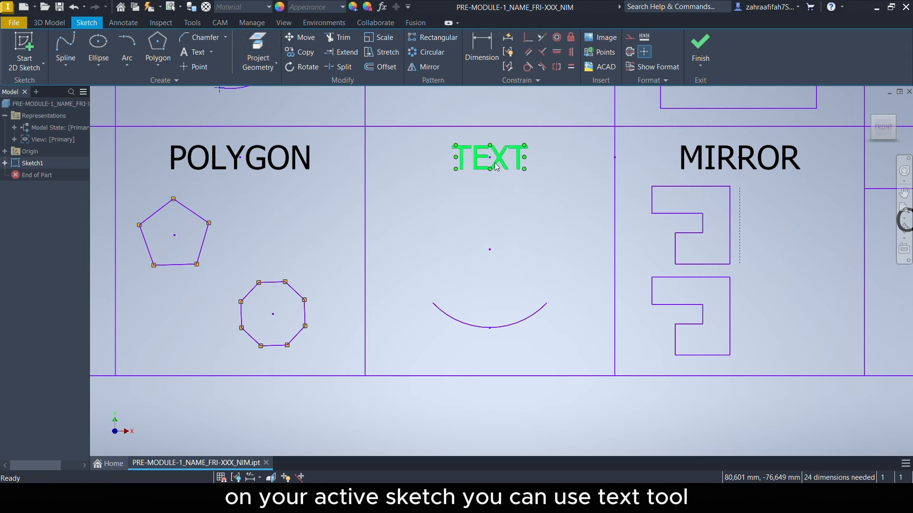
pyautogui.click(211, 52)
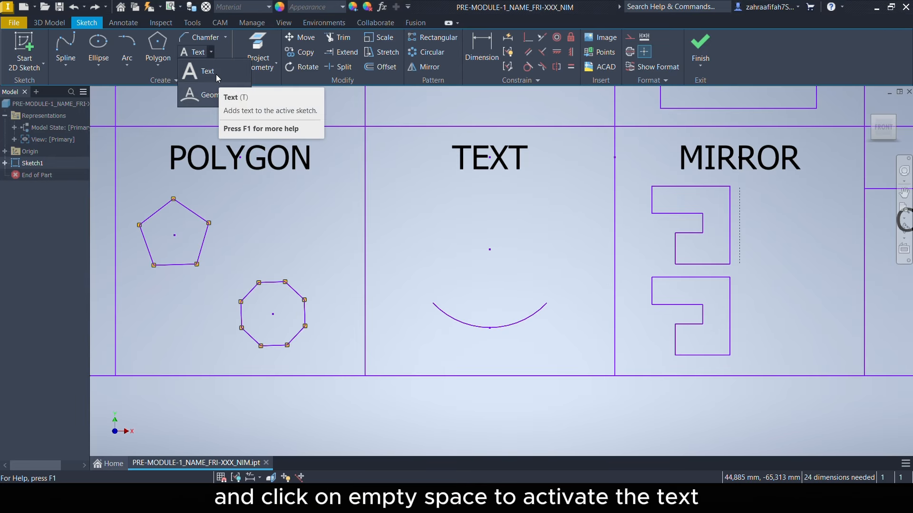
pyautogui.click(215, 74)
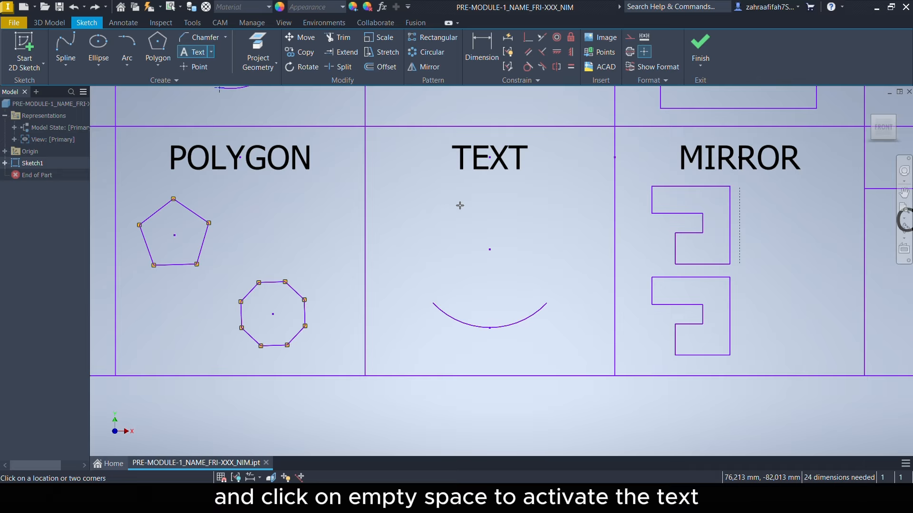
pyautogui.click(436, 207)
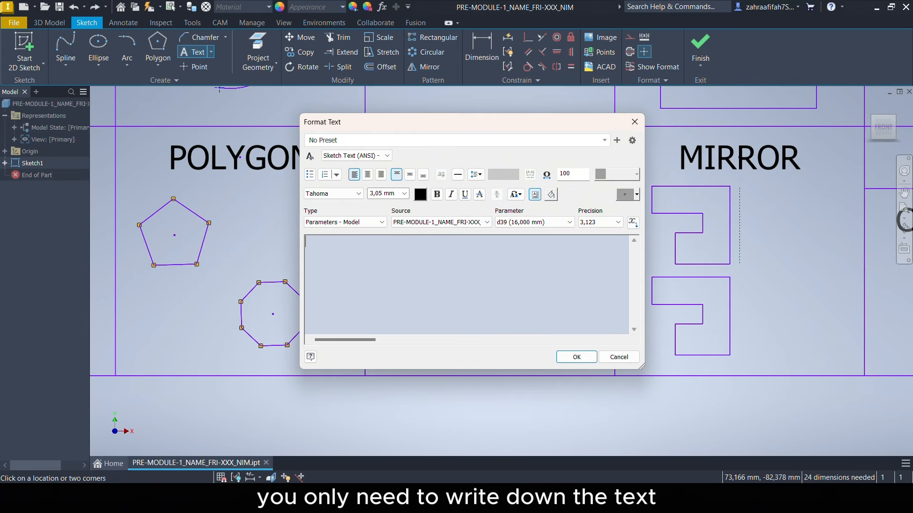
pyautogui.write('1ST M')
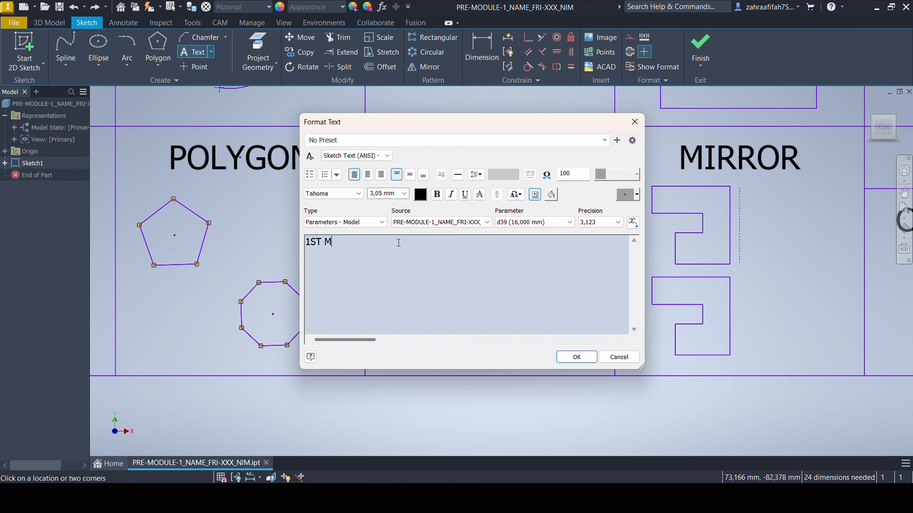
pyautogui.write('ODULE')
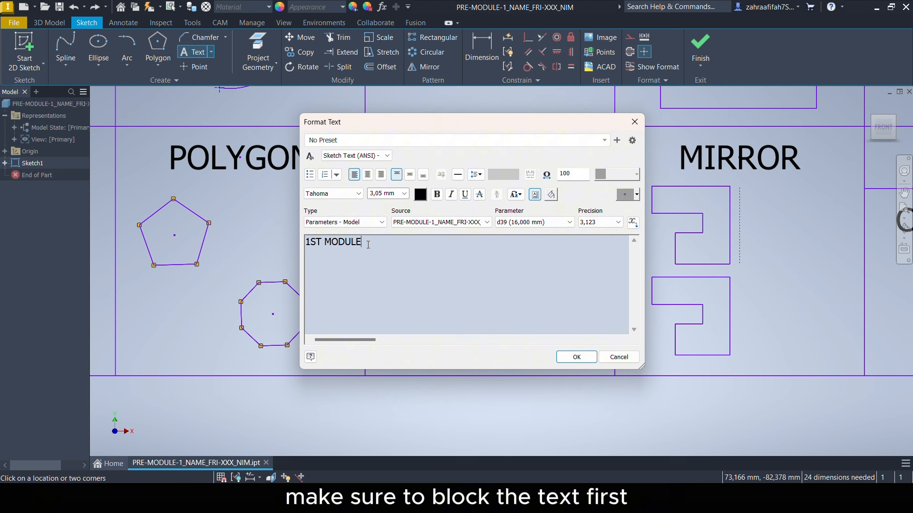
# Step: Set the size of the whole "1ST MODULE" text to 3 mm and create it
pyautogui.moveTo(368, 244); pyautogui.dragTo(312, 242)
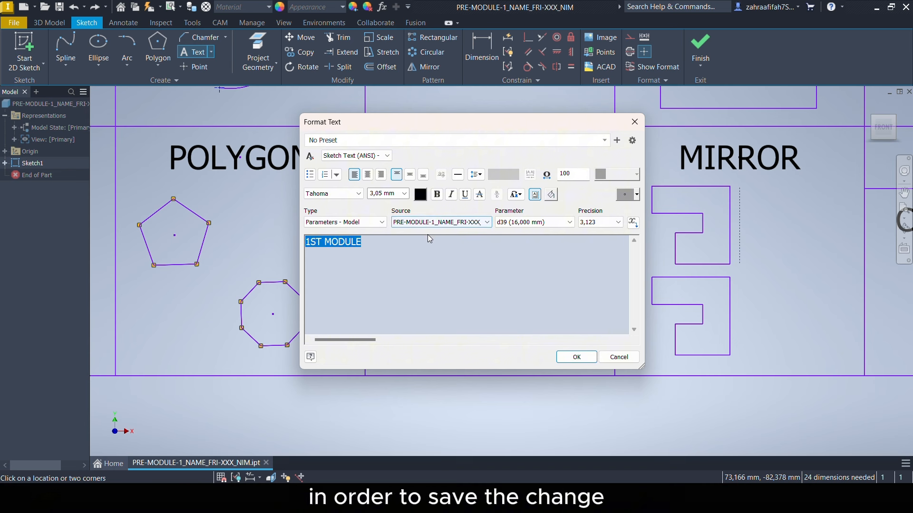
pyautogui.click(384, 194)
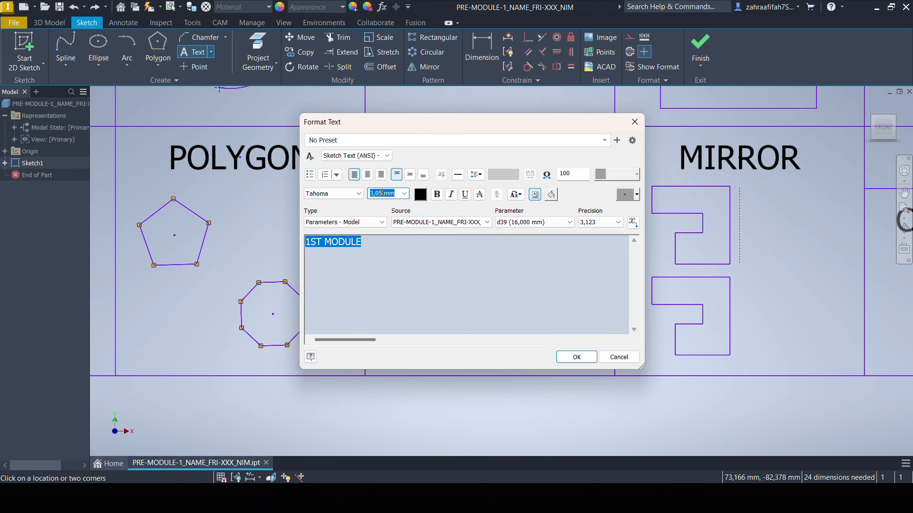
pyautogui.write('3')
pyautogui.click(576, 357)
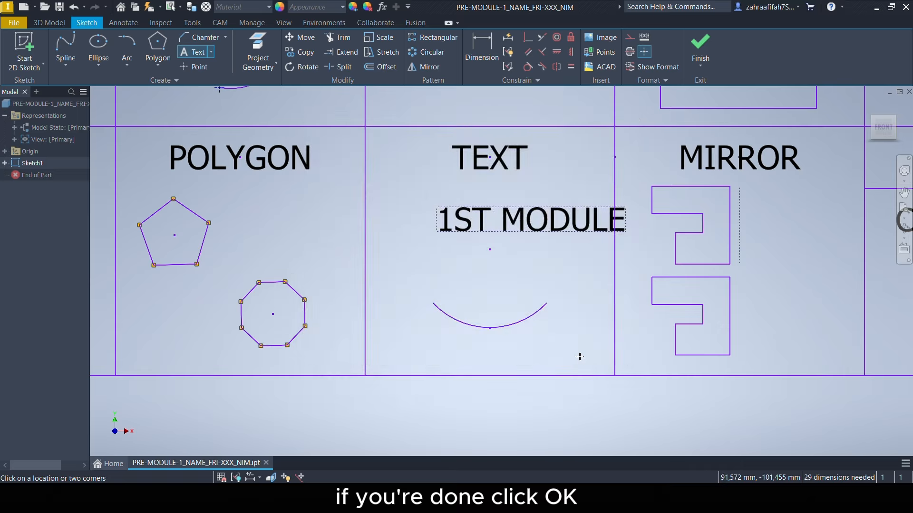
# Step: End the Text command and move "1ST MODULE" so it sits centered under the TEXT heading, inside its cell
pyautogui.rightClick(529, 253)
pyautogui.click(568, 252)
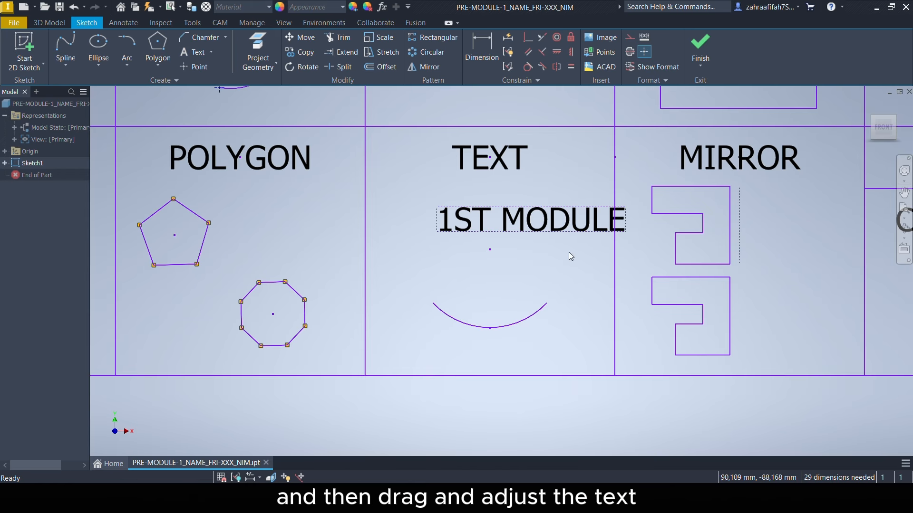
pyautogui.moveTo(563, 221); pyautogui.dragTo(525, 227)
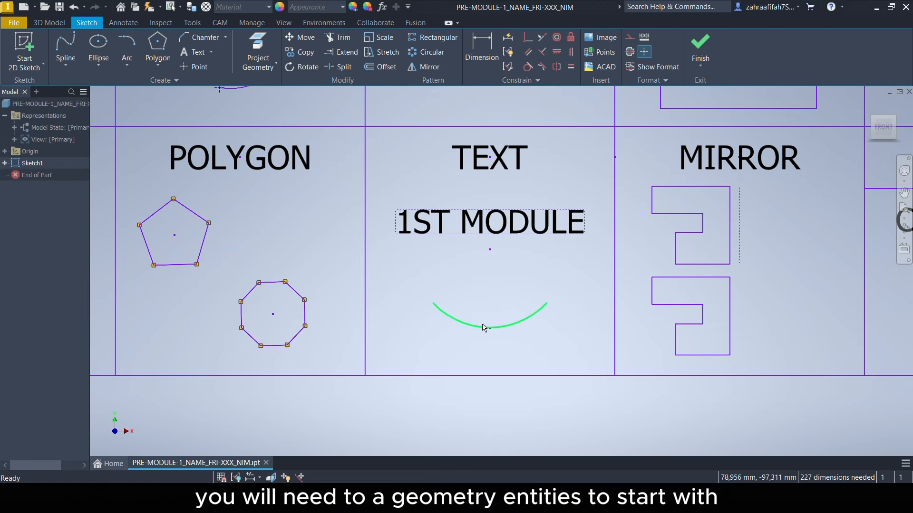
# Step: Start a geometry text aligned to the arc in the TEXT cell and enter "MODULE"
pyautogui.click(212, 52)
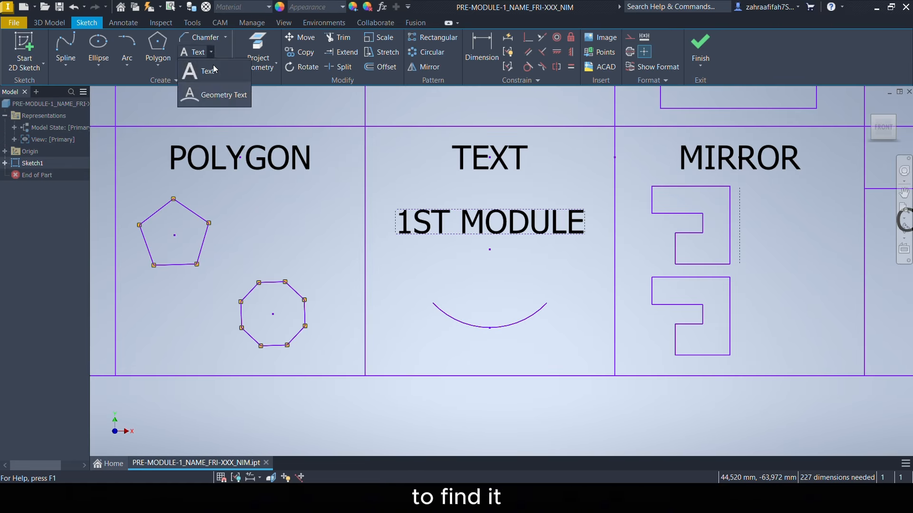
pyautogui.click(211, 93)
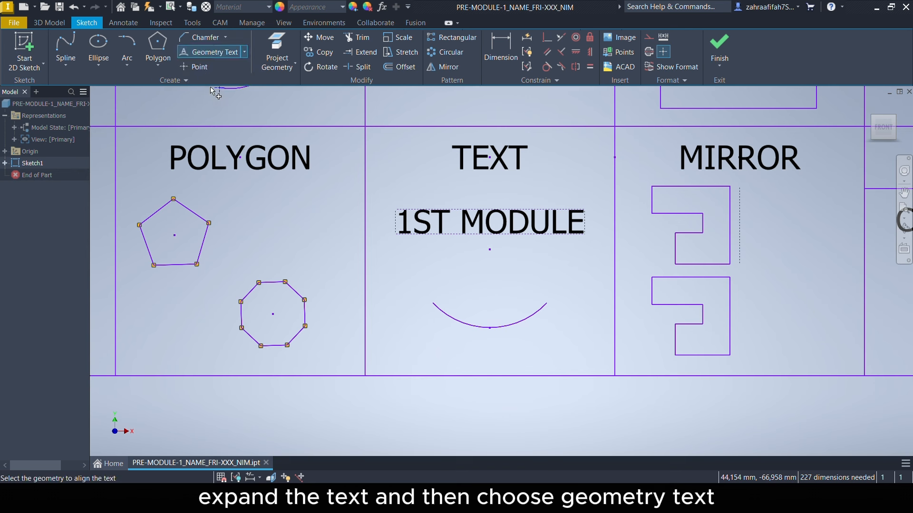
pyautogui.click(461, 325)
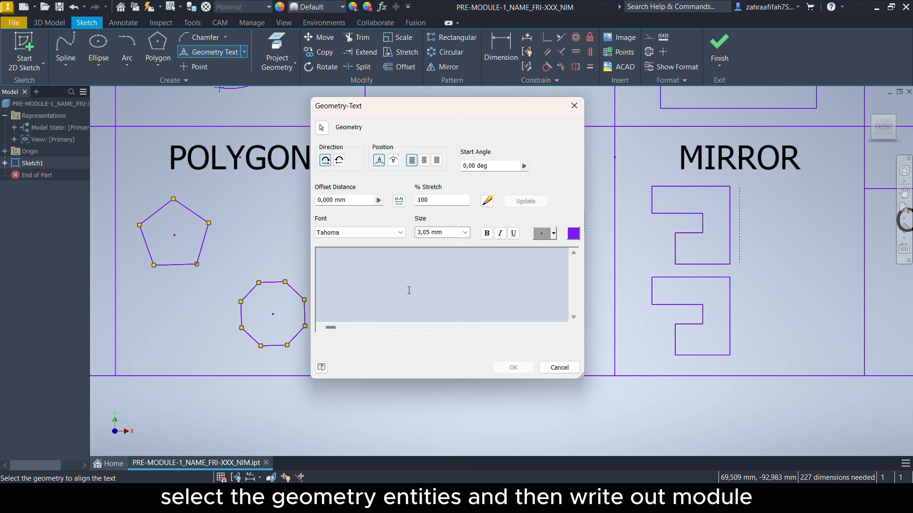
pyautogui.write('MODULE')
# Step: Format the whole "MODULE" geometry text in black at a size of 2,00 mm, and create it along the arc
pyautogui.hotkey('ctrl', 'a')
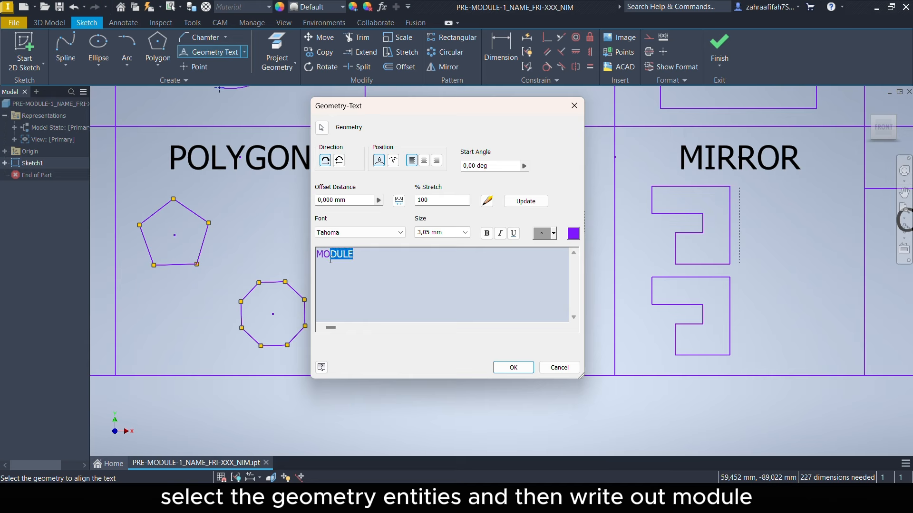
pyautogui.click(573, 233)
pyautogui.click(397, 249)
pyautogui.click(408, 329)
pyautogui.click(431, 231)
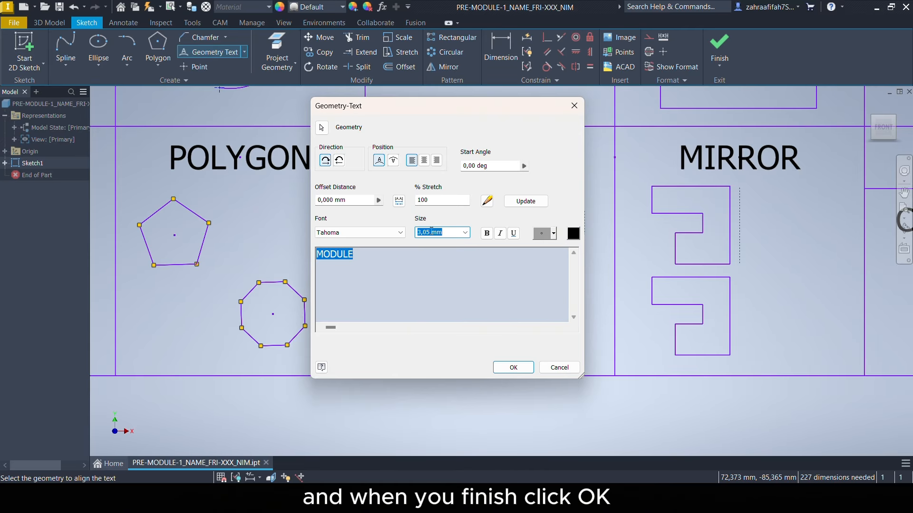
pyautogui.write('2,00')
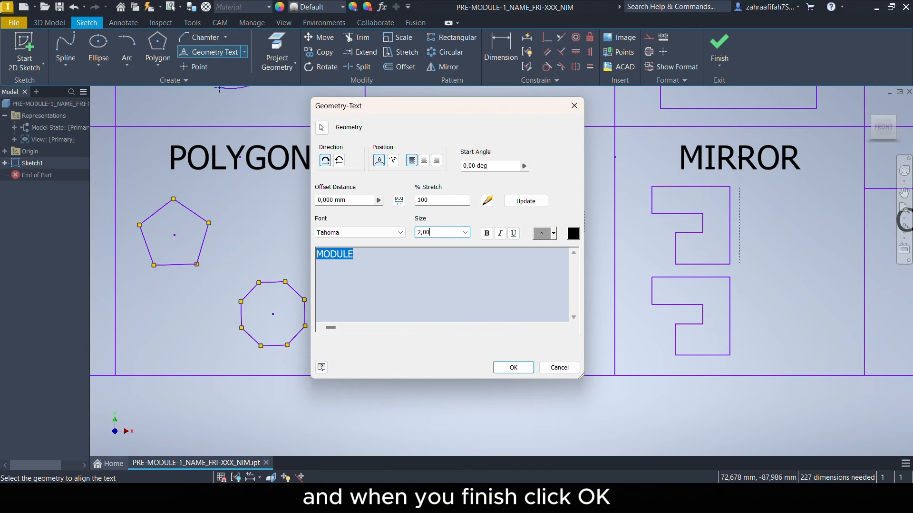
pyautogui.click(513, 368)
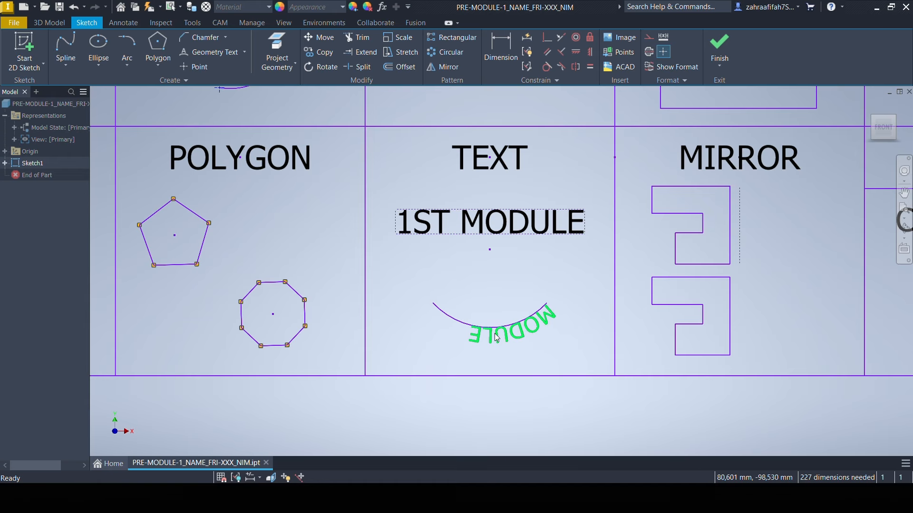
# Step: Edit the "MODULE" geometry text to run counterclockwise on the inside of the arc, with its letters fitted to the arc's length
pyautogui.doubleClick(523, 335)
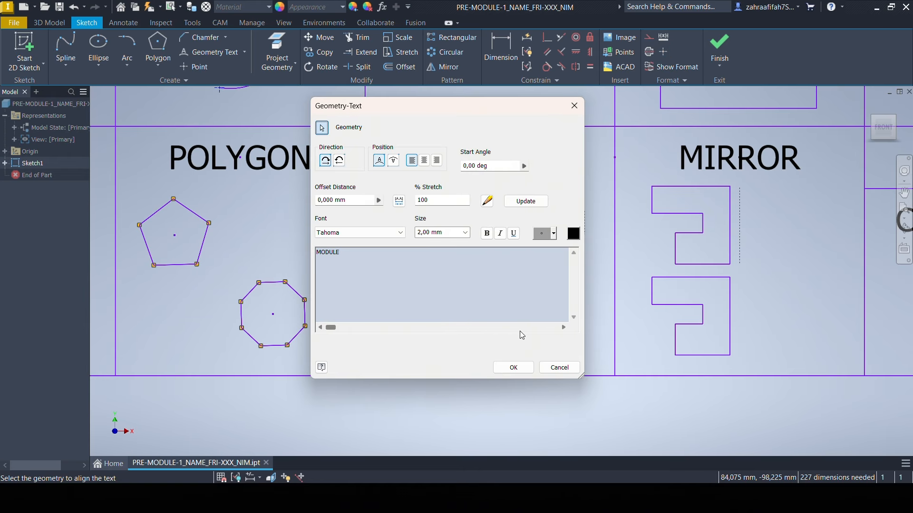
pyautogui.click(343, 163)
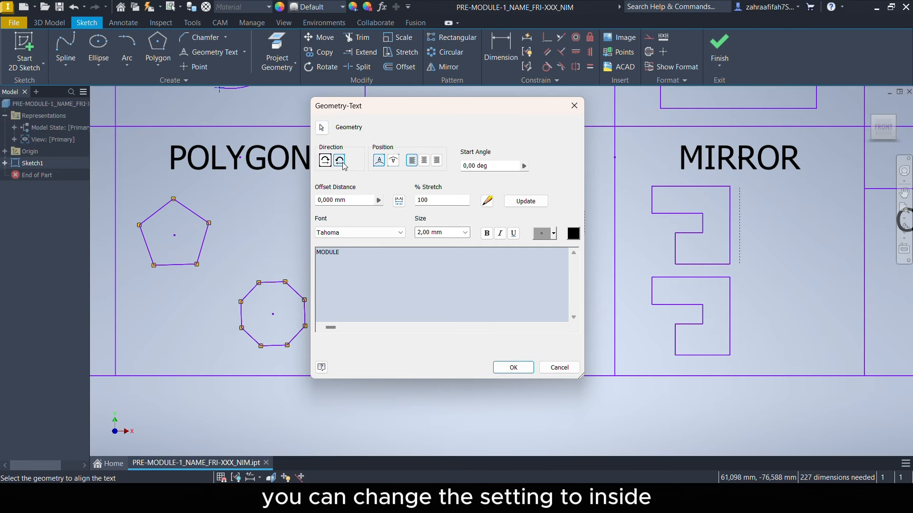
pyautogui.click(394, 162)
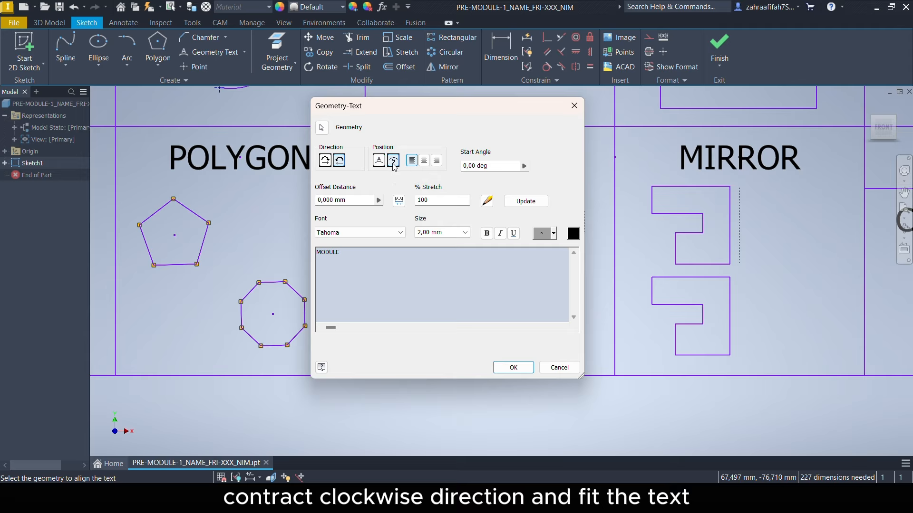
pyautogui.click(399, 202)
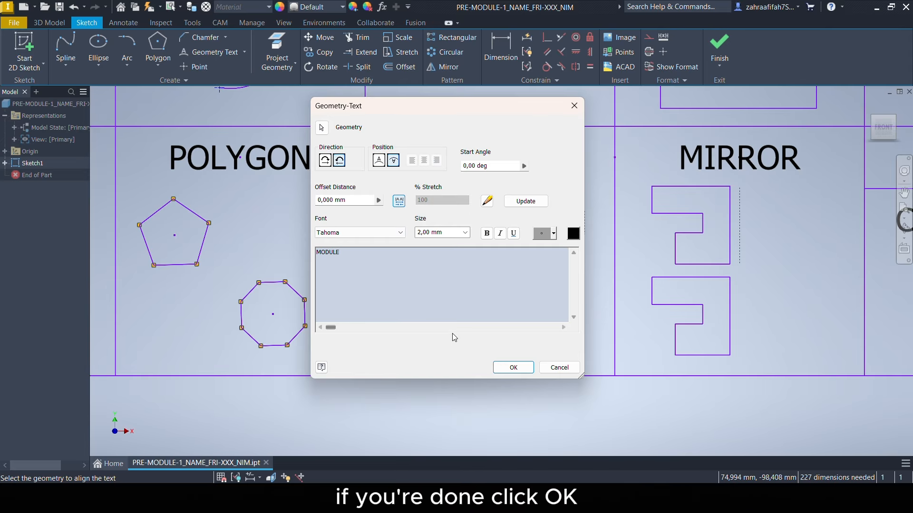
pyautogui.click(500, 369)
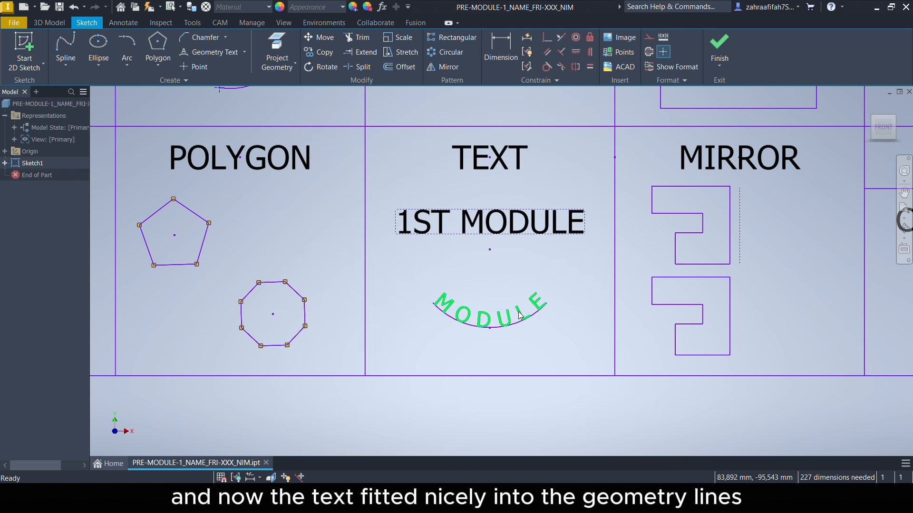
pyautogui.rightClick(516, 285)
pyautogui.press('Escape')
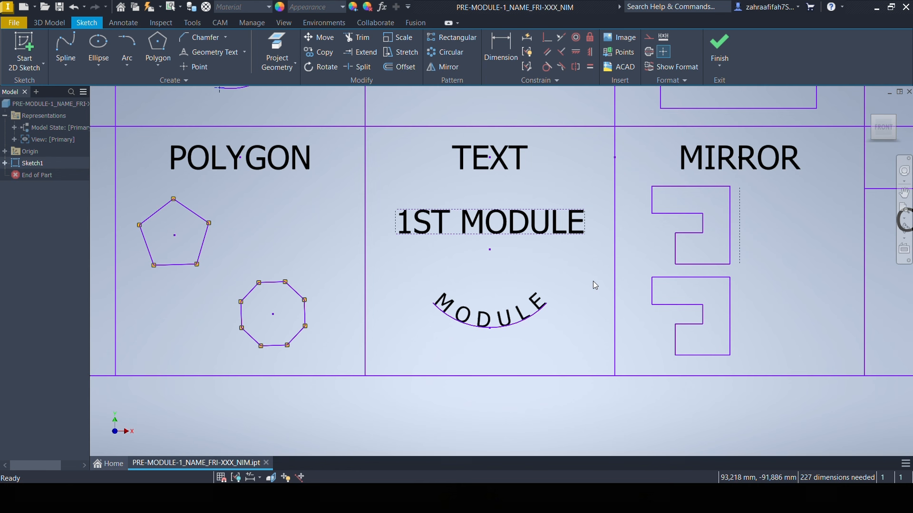
# Step: Mirror the upper notched profile in the MIRROR cell about the dashed vertical line beside it
pyautogui.moveTo(593, 285); pyautogui.dragTo(321, 295, button='middle')
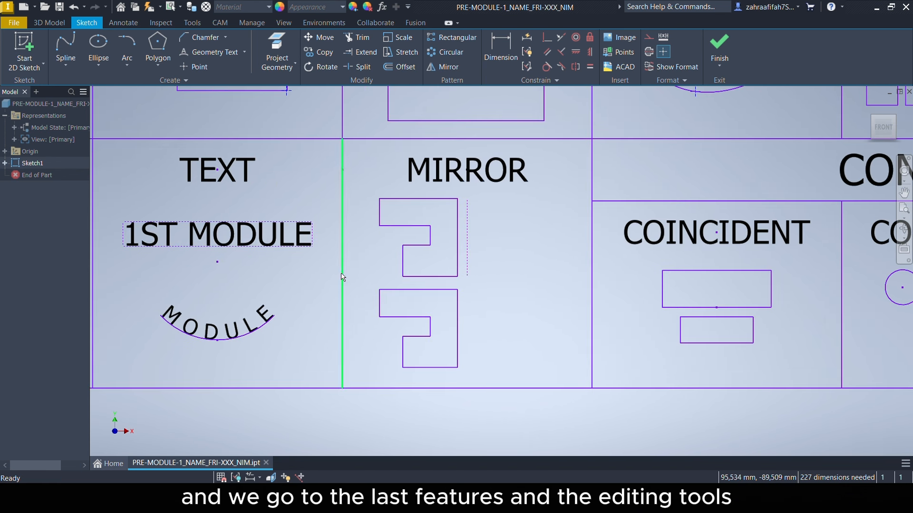
pyautogui.rightClick(475, 186)
pyautogui.press('Escape')
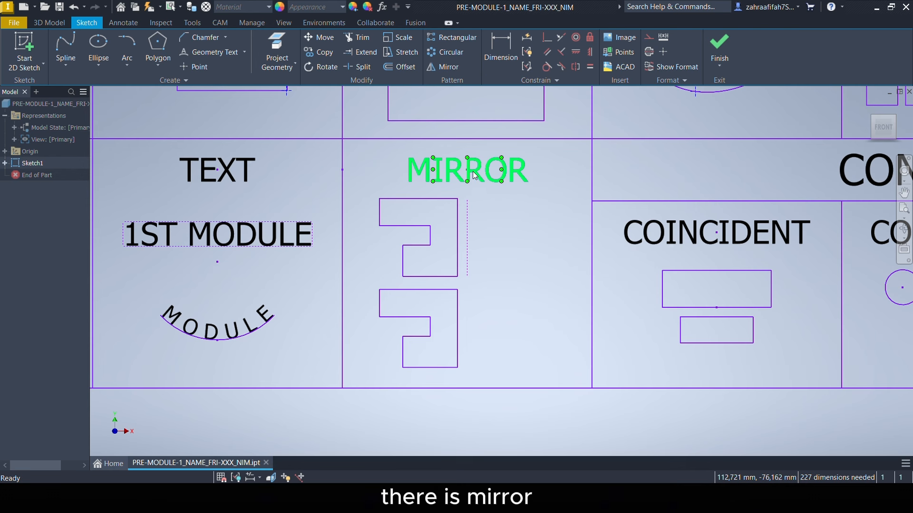
pyautogui.click(437, 66)
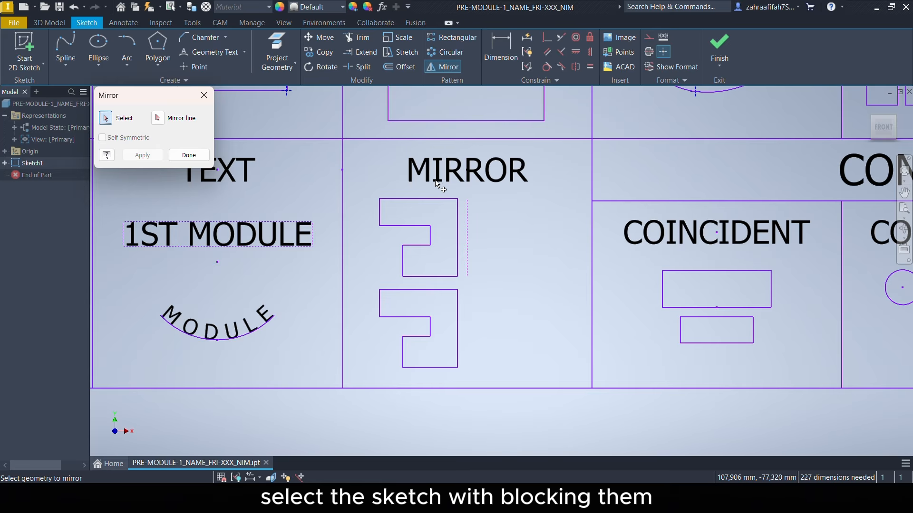
pyautogui.moveTo(368, 189); pyautogui.dragTo(461, 282)
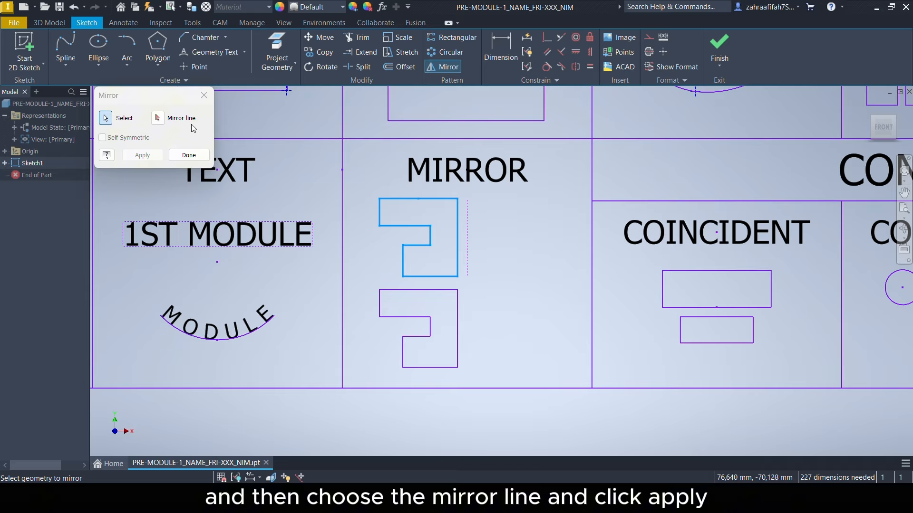
pyautogui.click(158, 119)
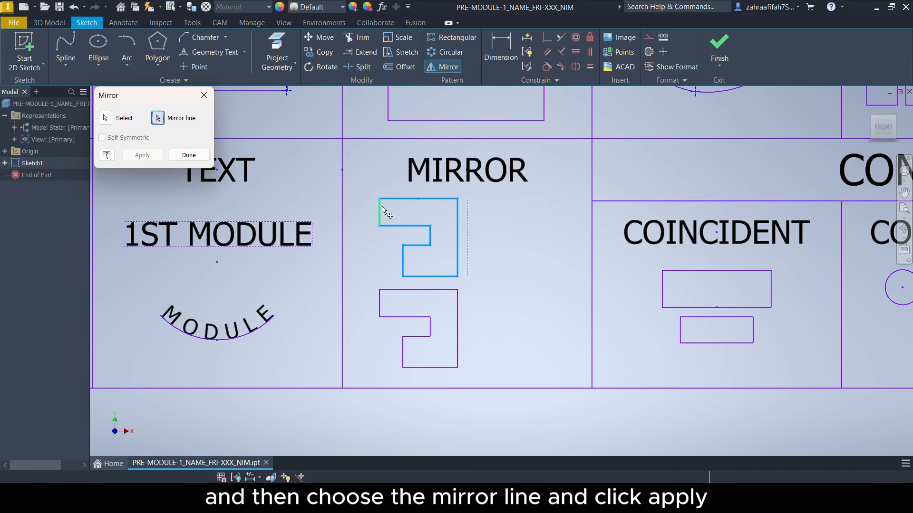
pyautogui.click(466, 248)
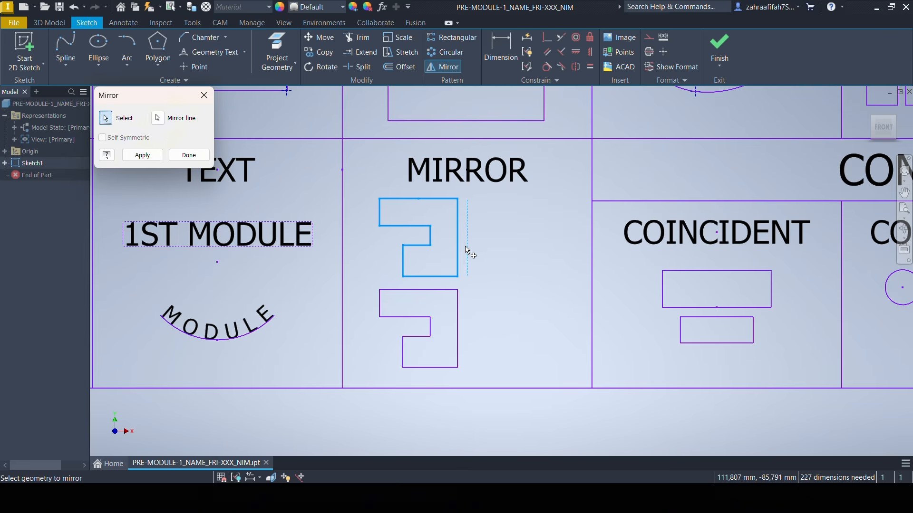
pyautogui.click(142, 156)
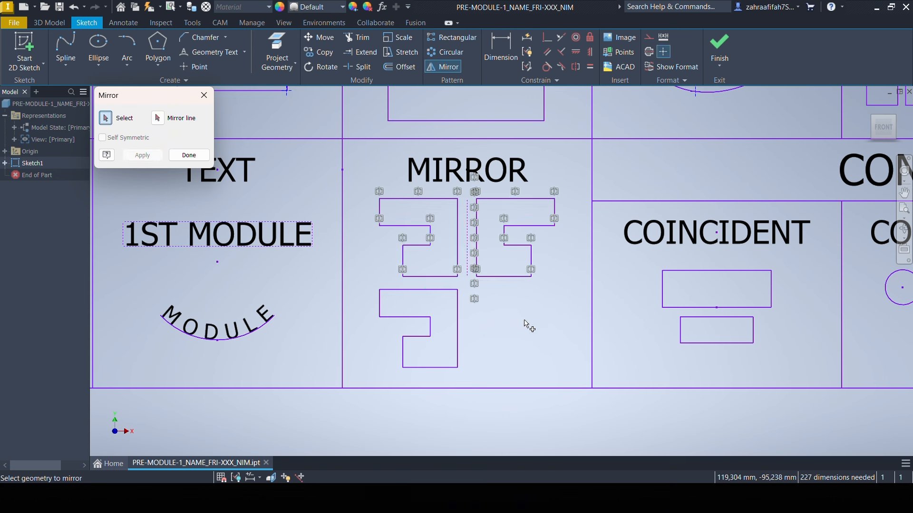
pyautogui.click(188, 155)
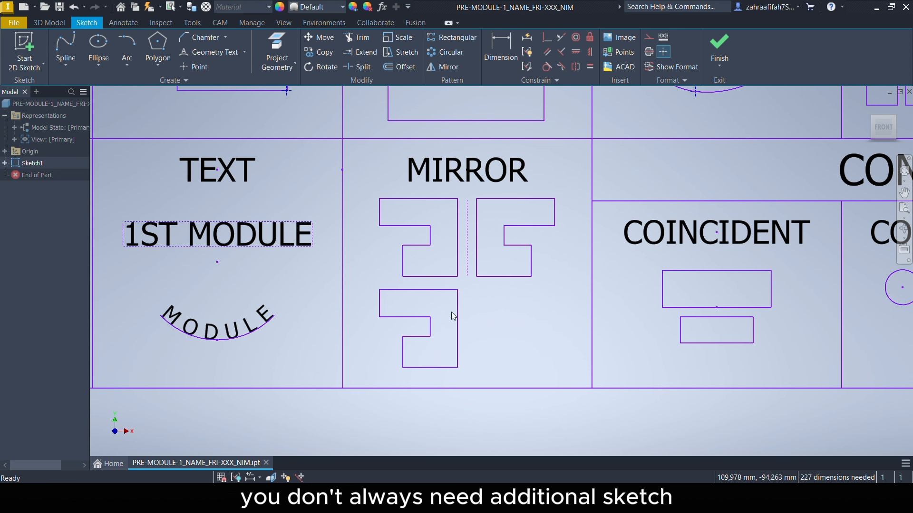
# Step: Mirror the lower notched profile in the MIRROR cell about its own long vertical edge on the right
pyautogui.click(444, 67)
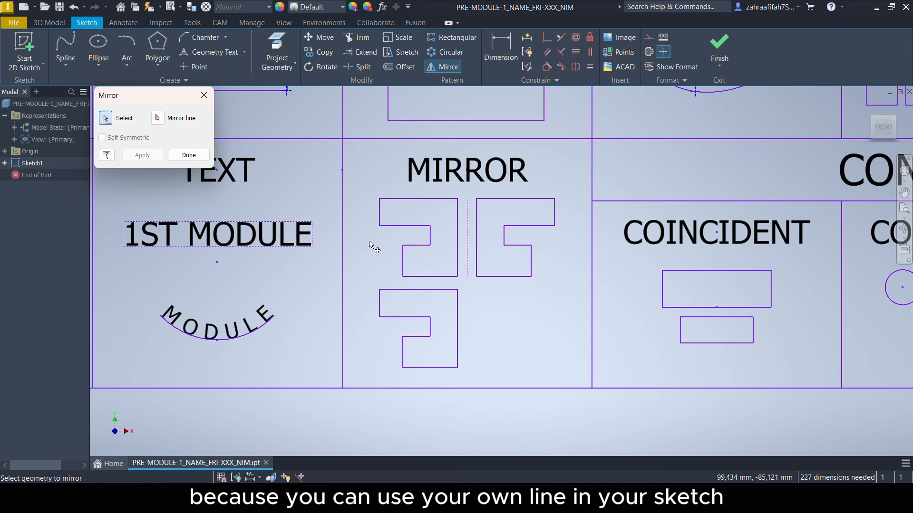
pyautogui.moveTo(367, 288); pyautogui.dragTo(473, 383)
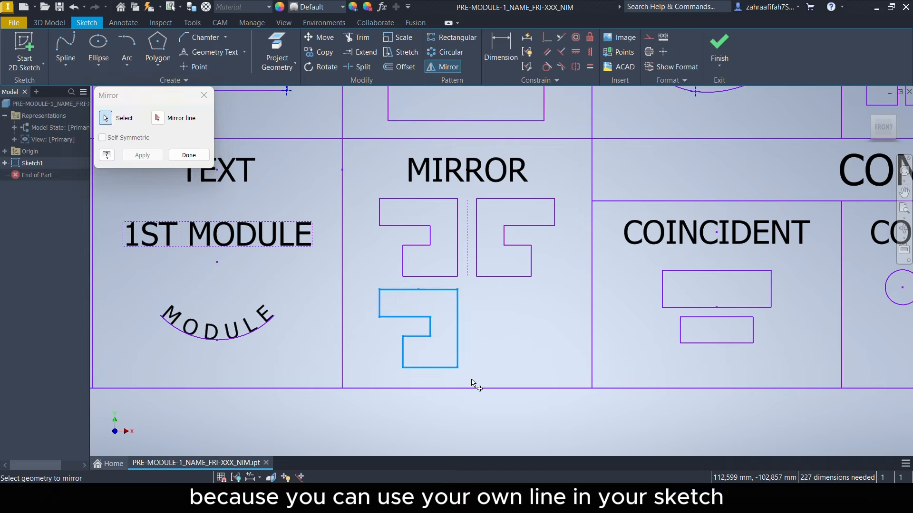
pyautogui.click(173, 119)
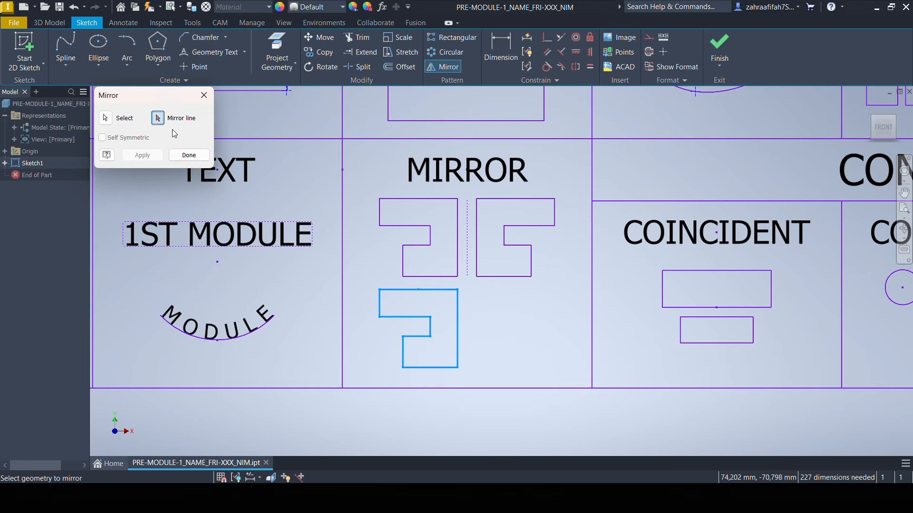
pyautogui.click(458, 333)
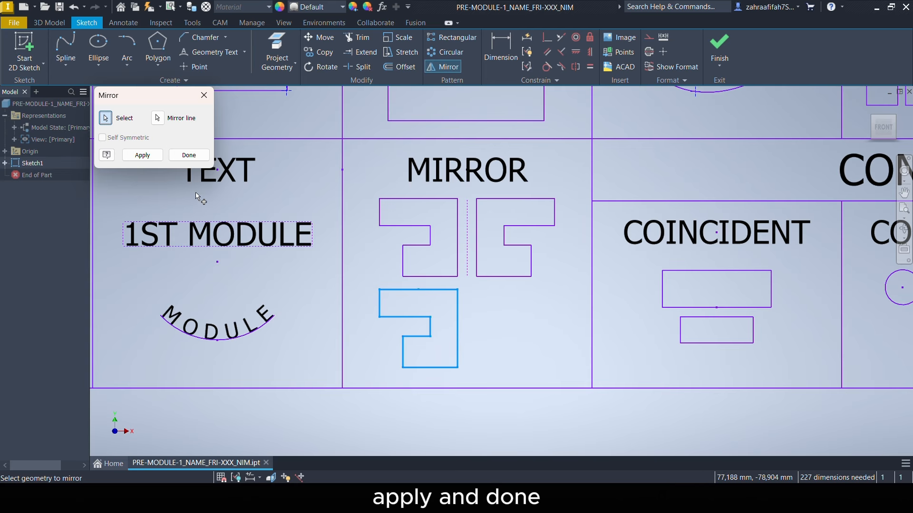
pyautogui.click(149, 156)
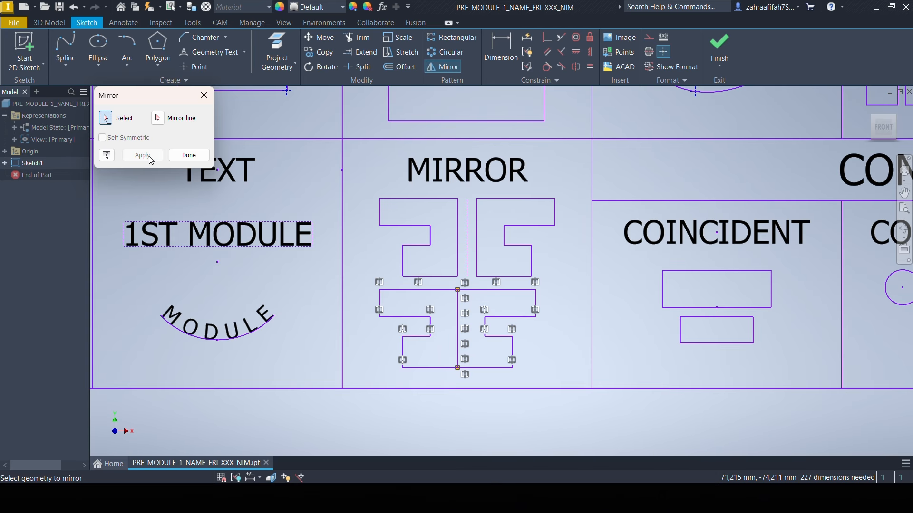
pyautogui.click(171, 156)
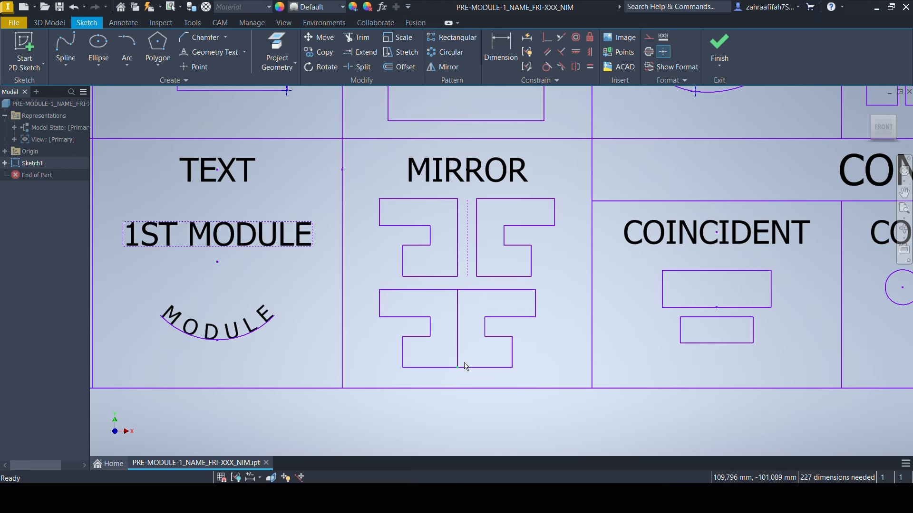
# Step: Apply a coincident constraint between the upper rectangle's bottom edge and the midpoint of the lower rectangle's top edge in the COINCIDENT cell
pyautogui.moveTo(569, 302)
pyautogui.mouseDown(button='middle')
pyautogui.moveTo(90, 306)
pyautogui.moveTo(105, 308)
pyautogui.mouseUp(button='middle')
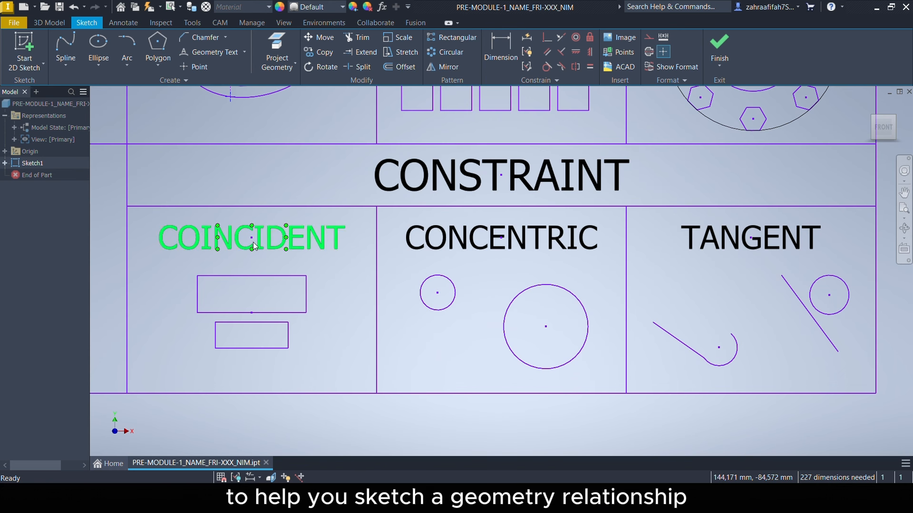
pyautogui.moveTo(253, 243)
pyautogui.mouseDown(button='middle')
pyautogui.moveTo(459, 231)
pyautogui.moveTo(480, 218)
pyautogui.mouseUp(button='middle')
pyautogui.scroll(-3, 460, 228)
pyautogui.scroll(6, 459, 228)
pyautogui.scroll(-3, 462, 231)
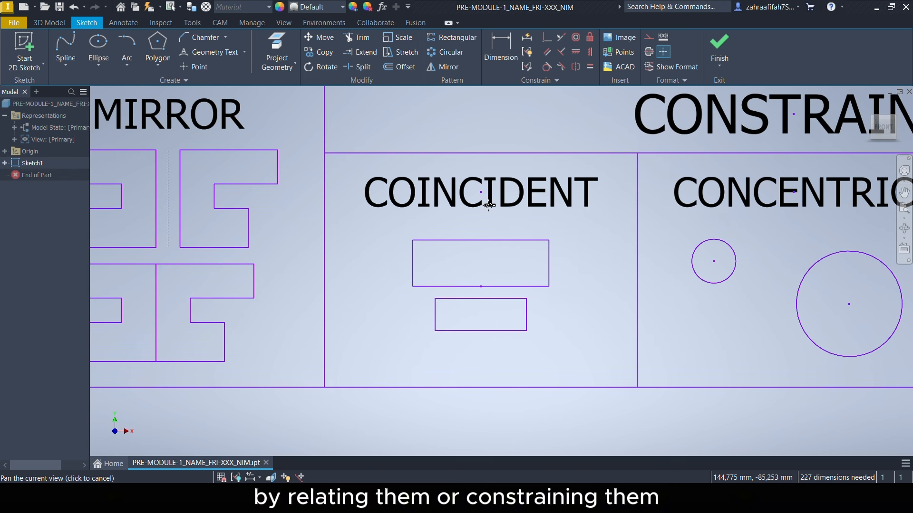
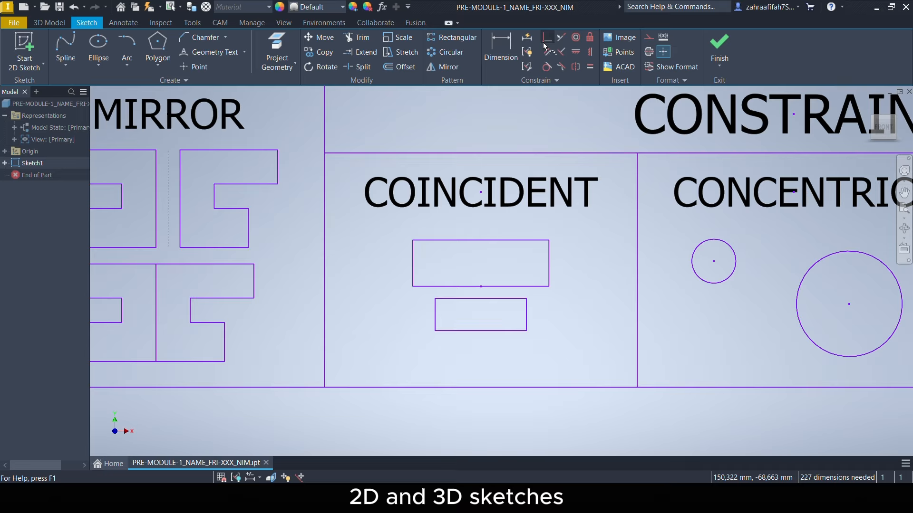
pyautogui.click(543, 44)
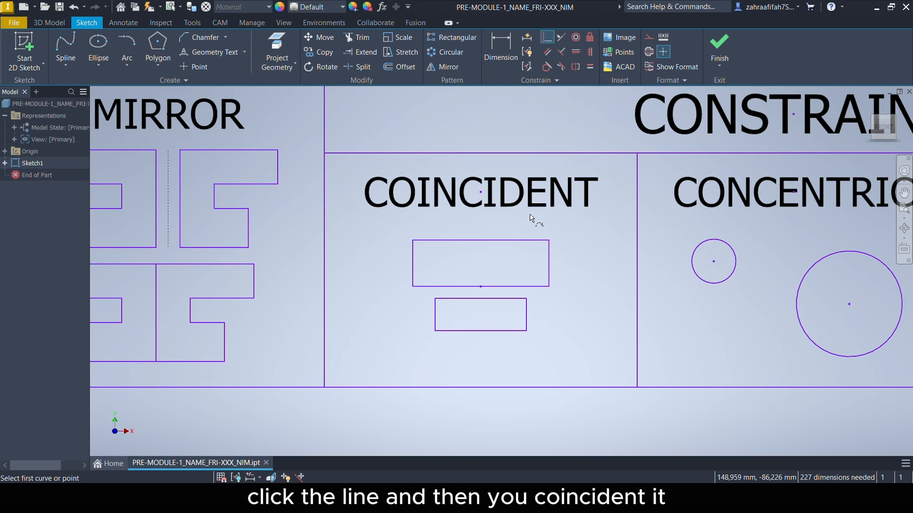
pyautogui.click(502, 287)
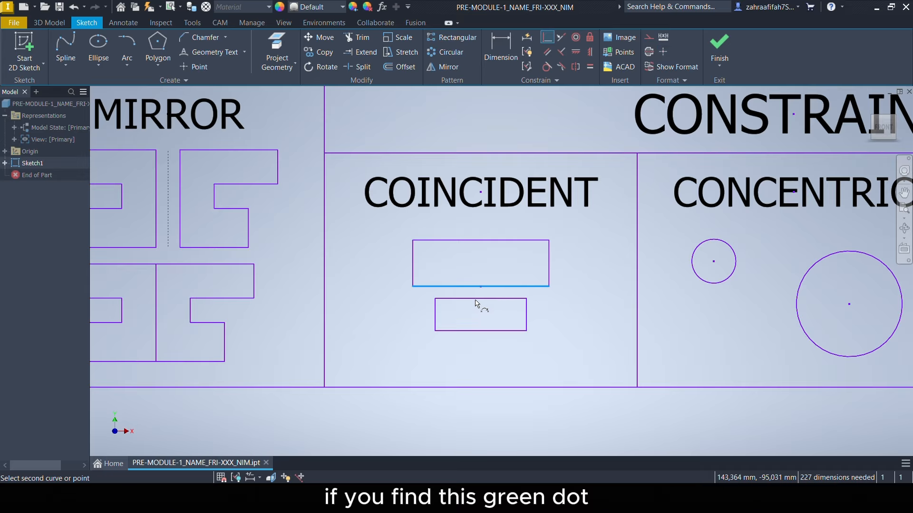
pyautogui.click(480, 299)
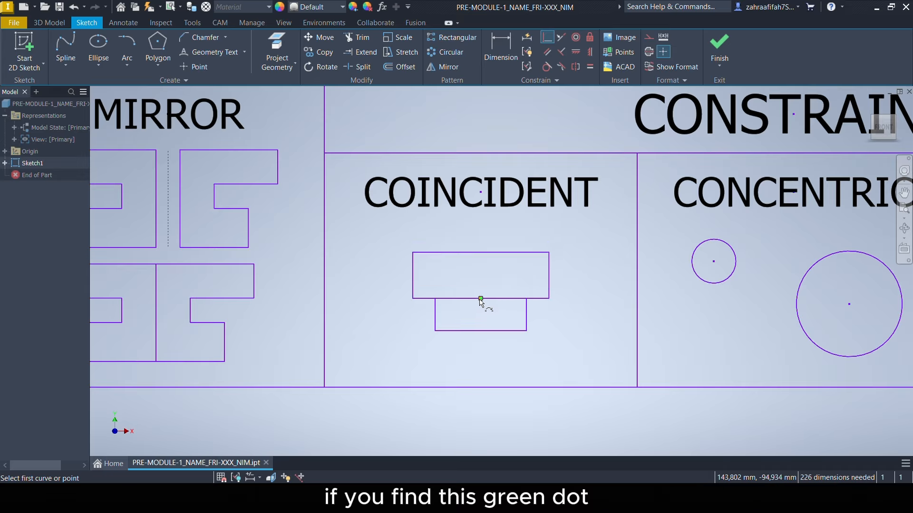
pyautogui.rightClick(507, 271)
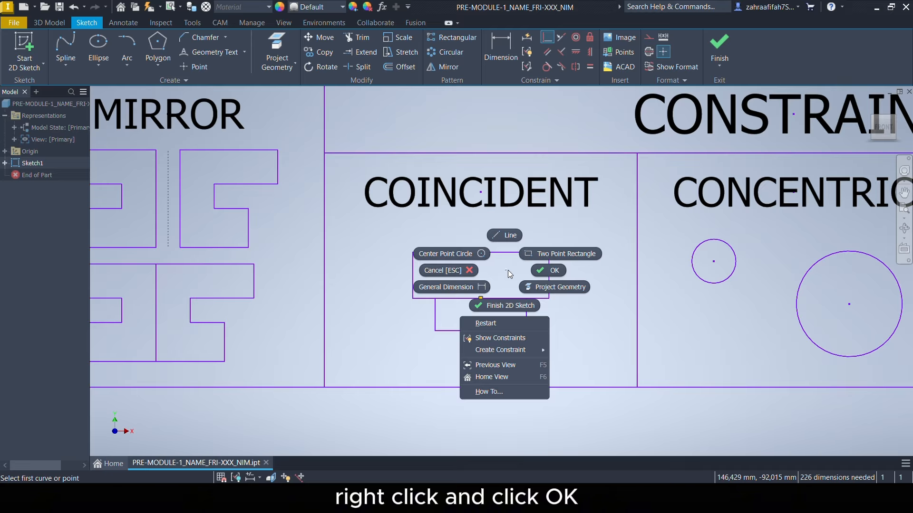
pyautogui.click(555, 271)
# Step: Apply a concentric constraint between the small circle and the large circle in the CONCENTRIC cell
pyautogui.moveTo(555, 270); pyautogui.dragTo(243, 265, button='middle')
pyautogui.click(470, 203)
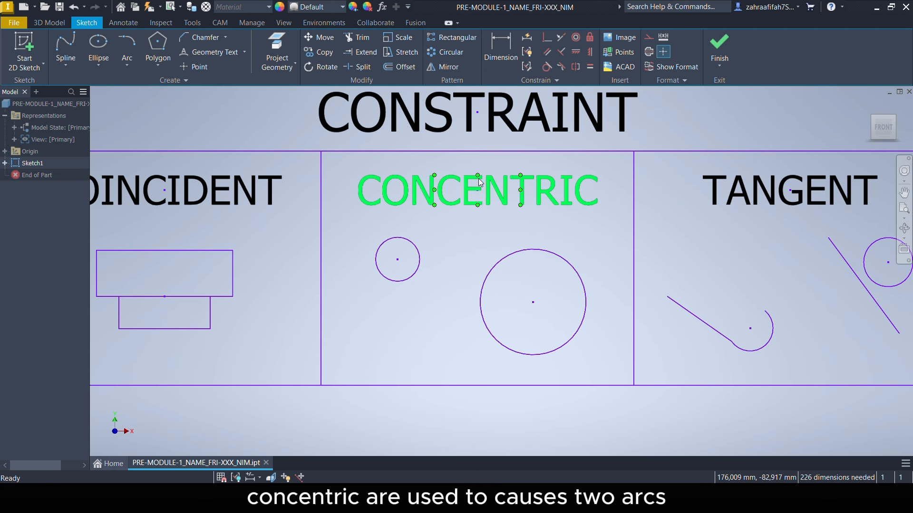
pyautogui.click(575, 40)
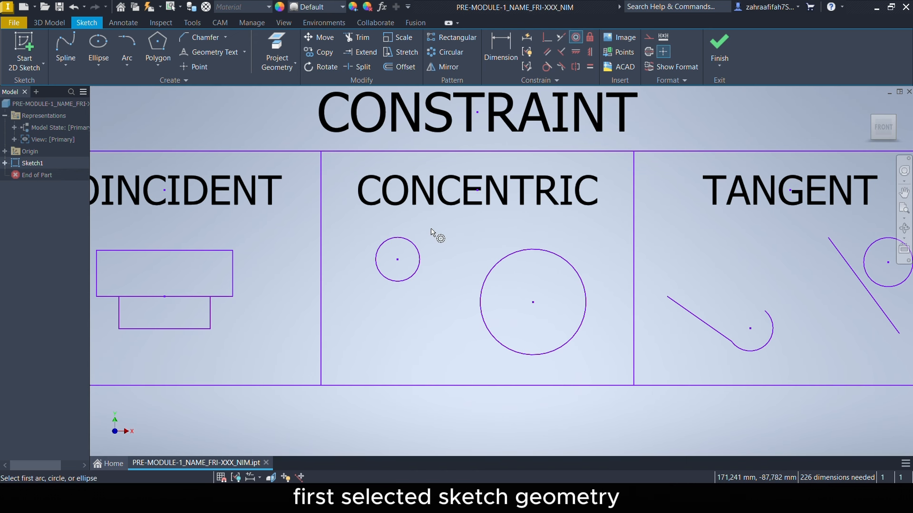
pyautogui.click(419, 258)
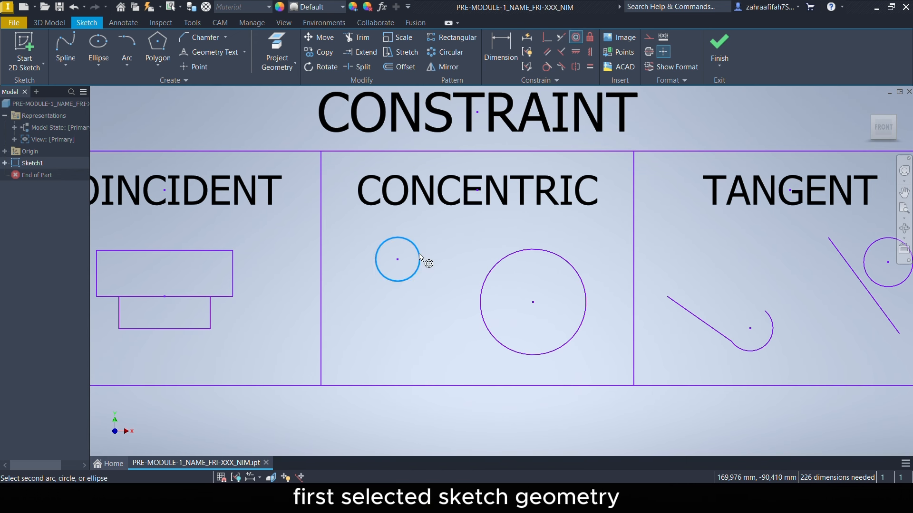
pyautogui.click(487, 281)
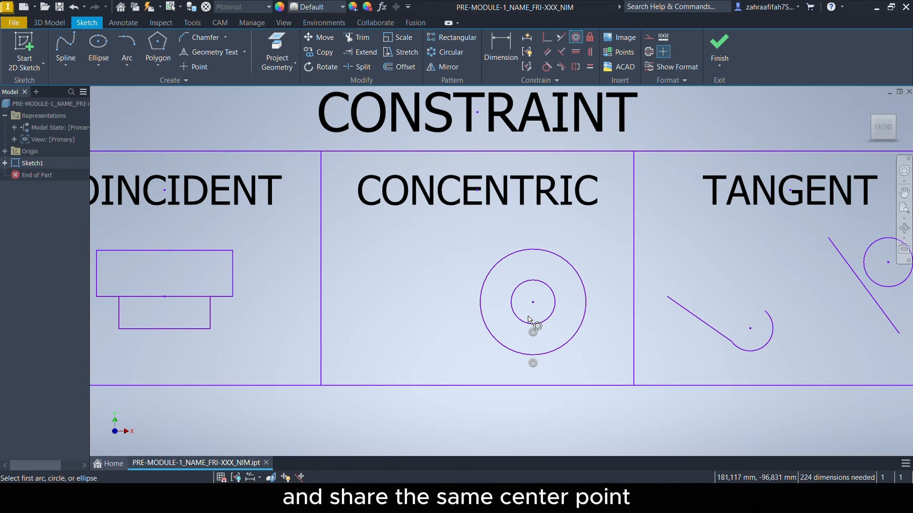
pyautogui.rightClick(547, 267)
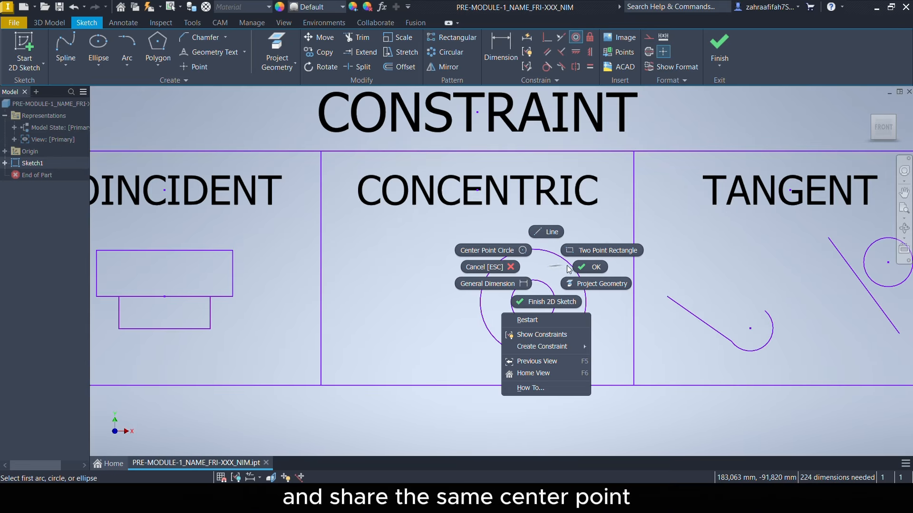
pyautogui.click(587, 268)
# Step: Apply a tangent constraint between the slanted line and the arc joined to its lower end in the TANGENT cell
pyautogui.scroll(-4, 686, 255)
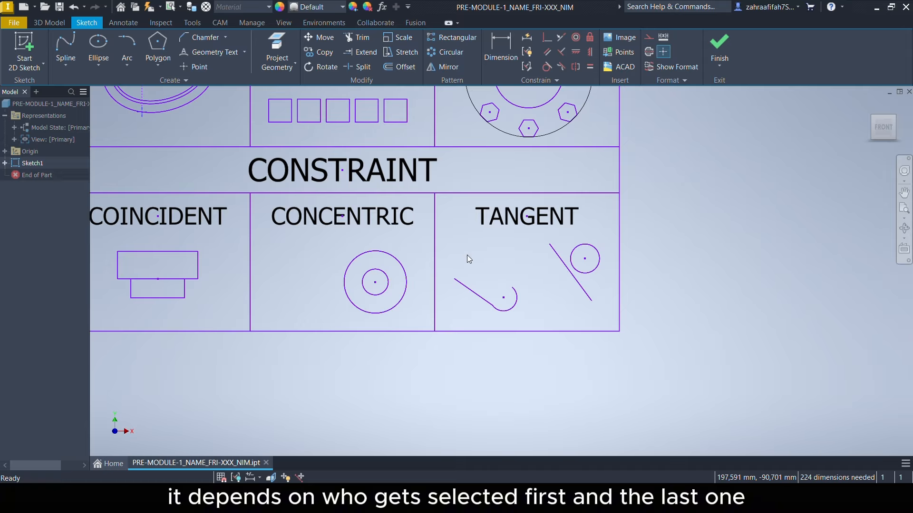
pyautogui.scroll(-2, 498, 253)
pyautogui.scroll(5, 499, 254)
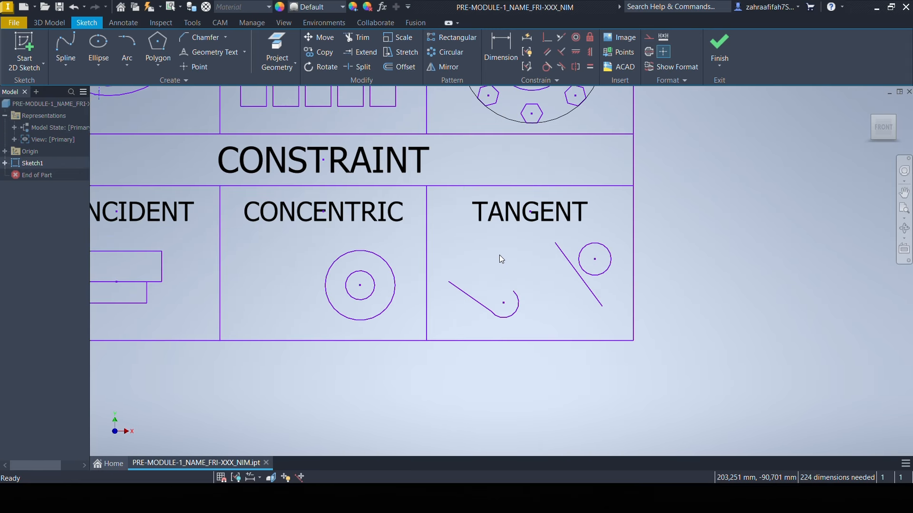
pyautogui.moveTo(499, 254); pyautogui.dragTo(430, 251, button='middle')
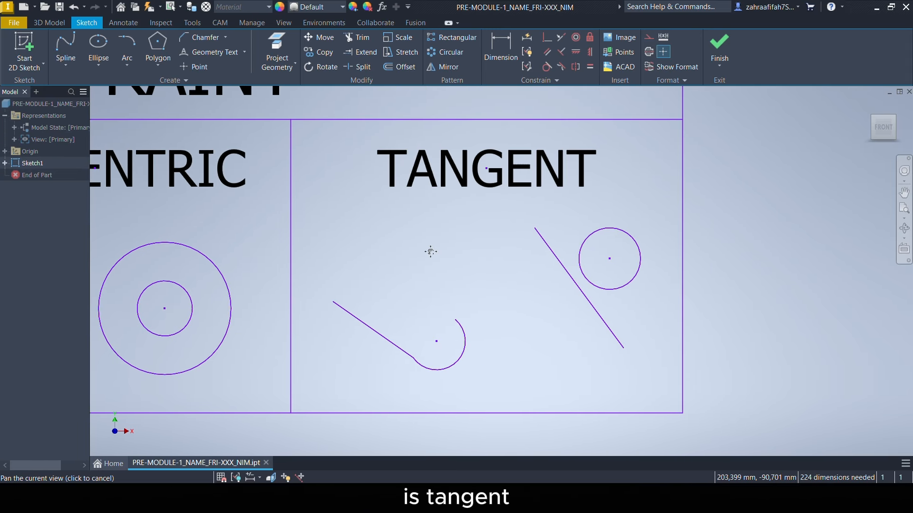
pyautogui.click(499, 190)
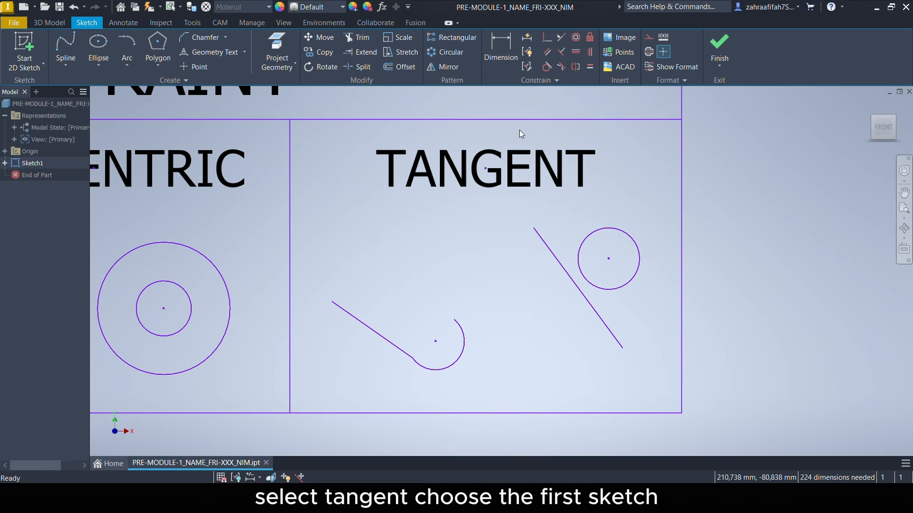
pyautogui.click(549, 69)
pyautogui.scroll(5, 418, 328)
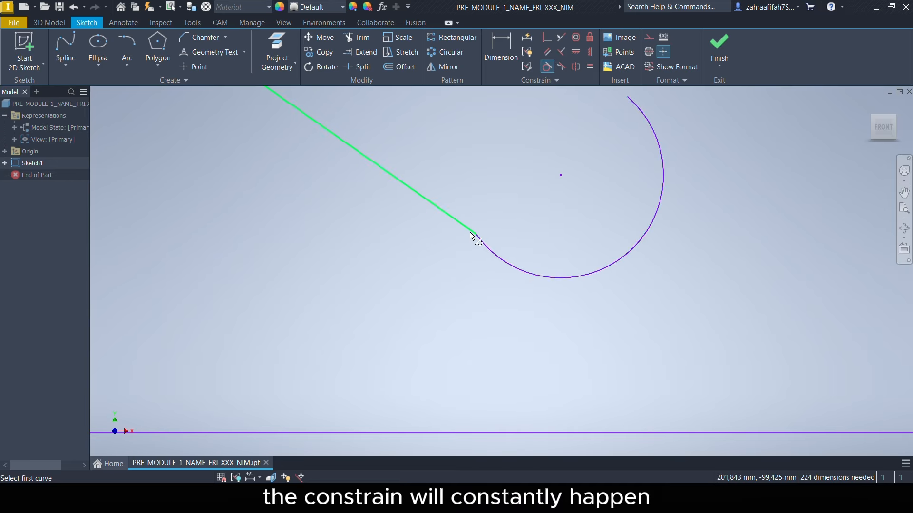
pyautogui.click(469, 233)
pyautogui.scroll(-3, 487, 218)
pyautogui.moveTo(493, 227); pyautogui.dragTo(524, 263, button='middle')
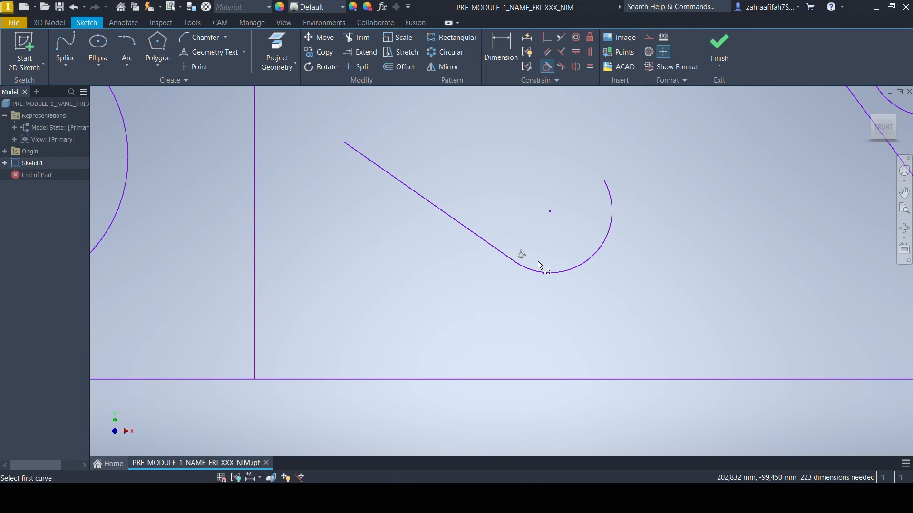
pyautogui.rightClick(541, 260)
pyautogui.click(577, 260)
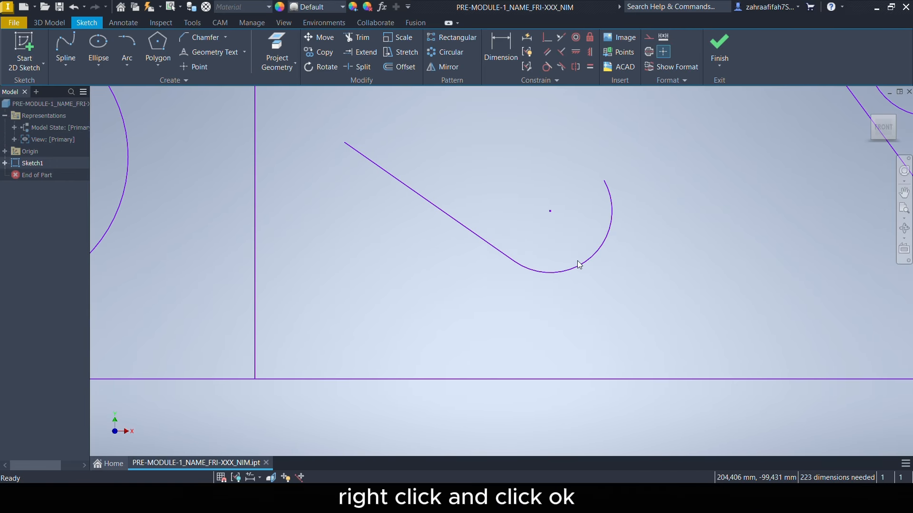
# Step: Apply a tangent constraint between the separate diagonal line and the full circle beside it in the TANGENT cell
pyautogui.scroll(-3, 577, 262)
pyautogui.moveTo(658, 208)
pyautogui.mouseDown(button='middle')
pyautogui.moveTo(505, 271)
pyautogui.moveTo(424, 281)
pyautogui.mouseUp(button='middle')
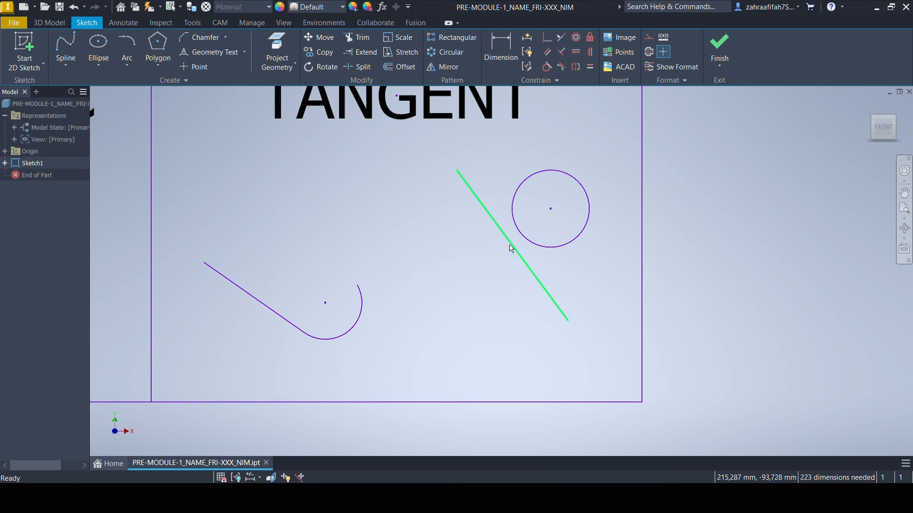
pyautogui.click(545, 68)
pyautogui.click(512, 245)
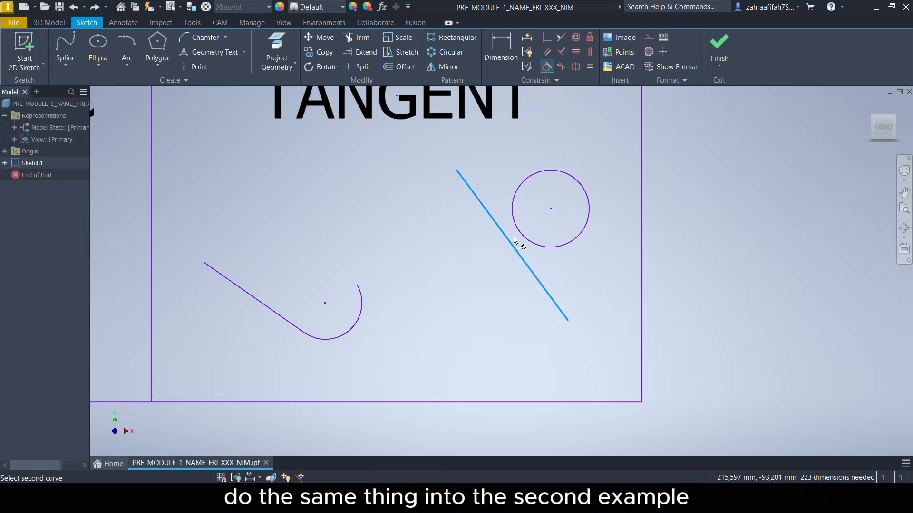
pyautogui.click(523, 240)
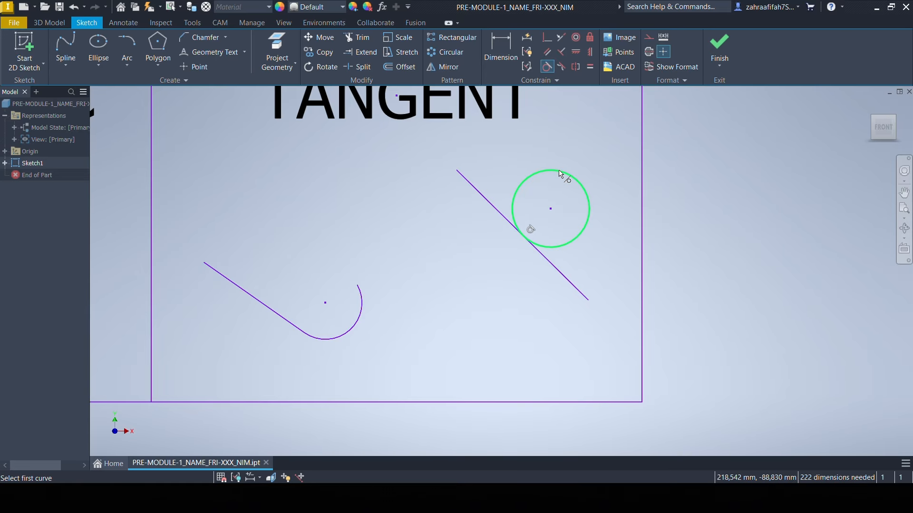
pyautogui.rightClick(519, 223)
pyautogui.click(511, 185)
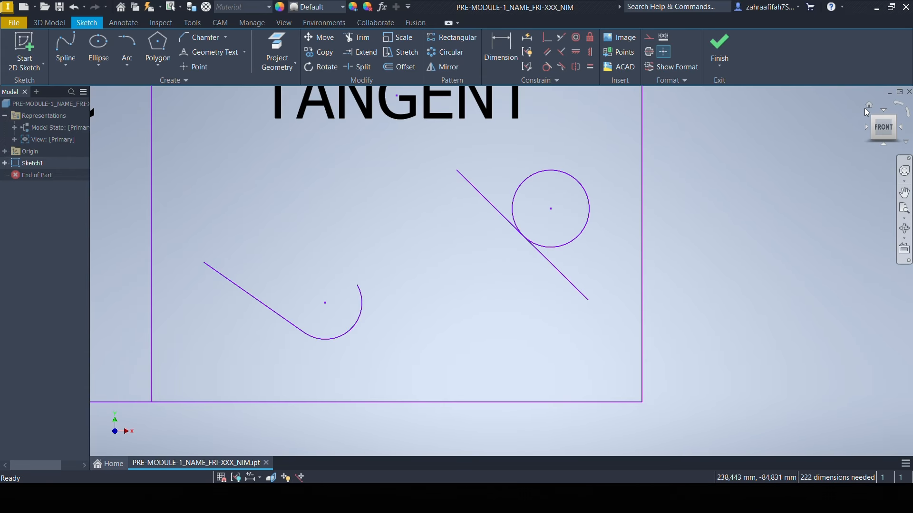
# Step: Check the whole exercise table in the front view and finish the 2D sketch
pyautogui.click(868, 105)
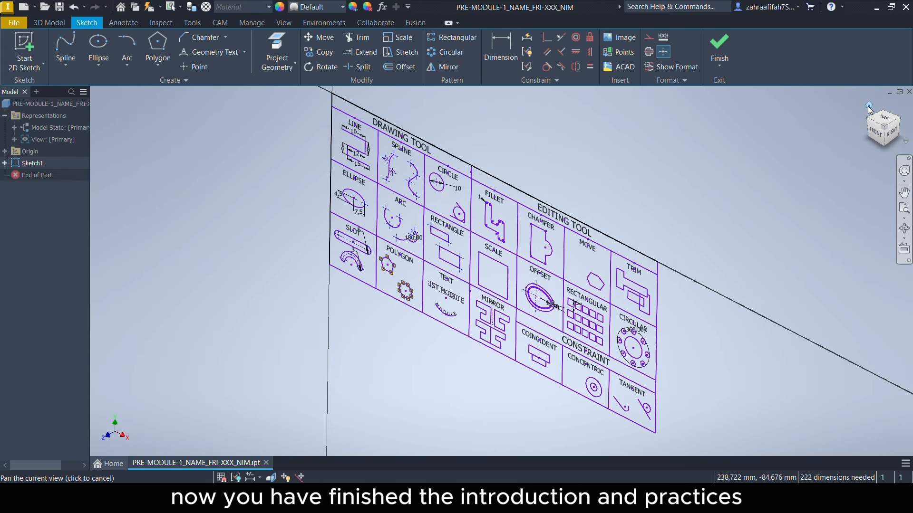
pyautogui.click(873, 138)
pyautogui.scroll(-2, 717, 190)
pyautogui.scroll(5, 695, 203)
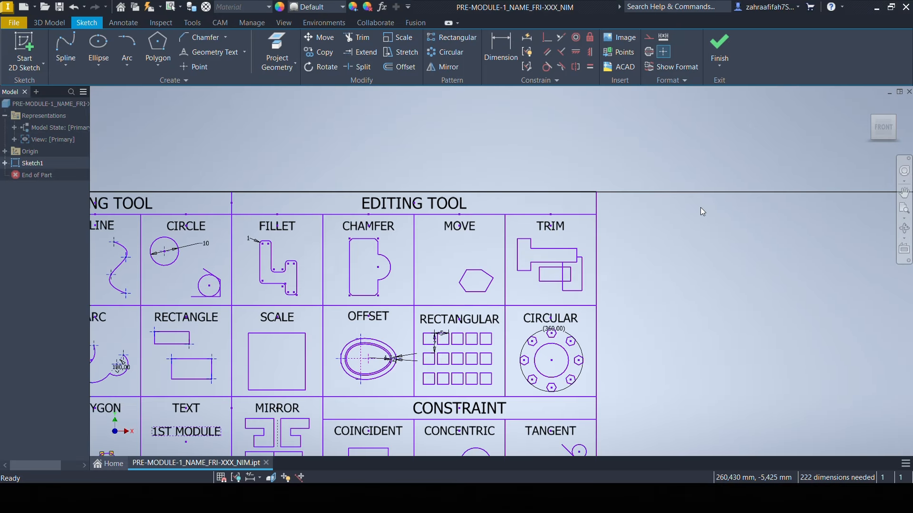
pyautogui.moveTo(700, 208)
pyautogui.mouseDown(button='middle')
pyautogui.moveTo(871, 116)
pyautogui.moveTo(896, 131)
pyautogui.mouseUp(button='middle')
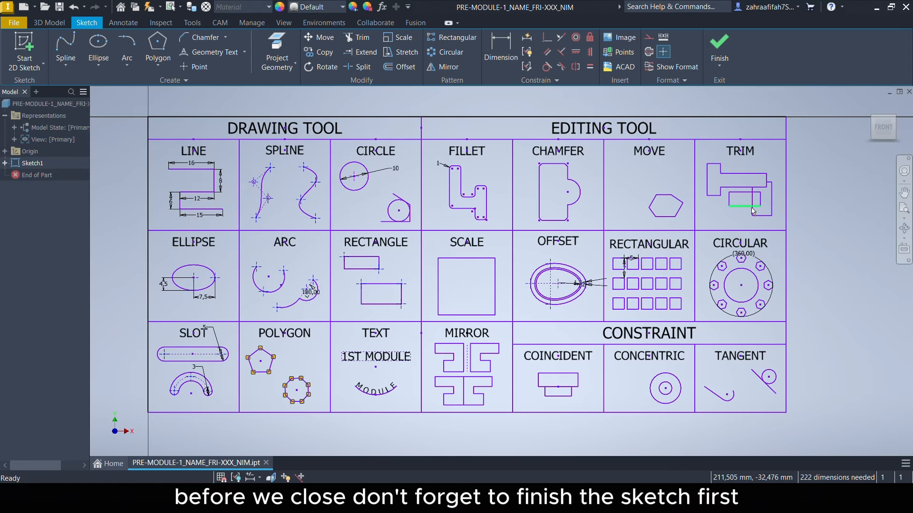
pyautogui.click(727, 49)
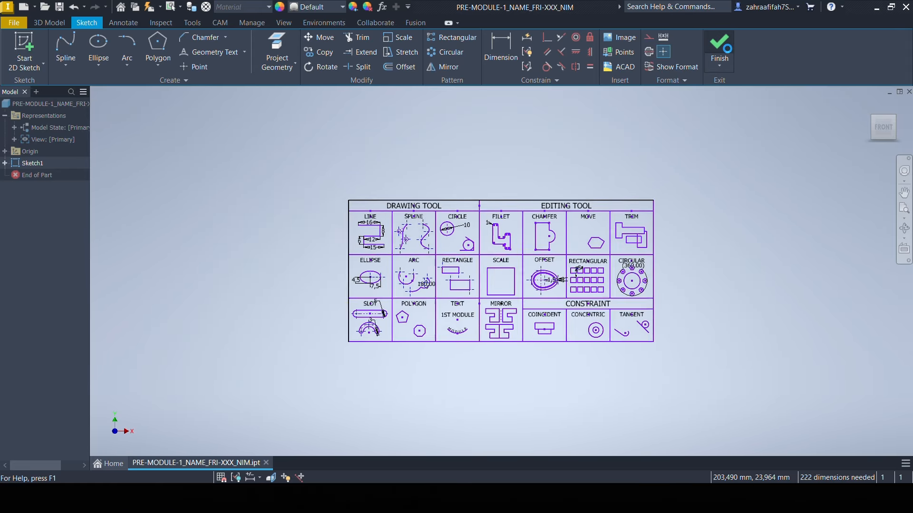